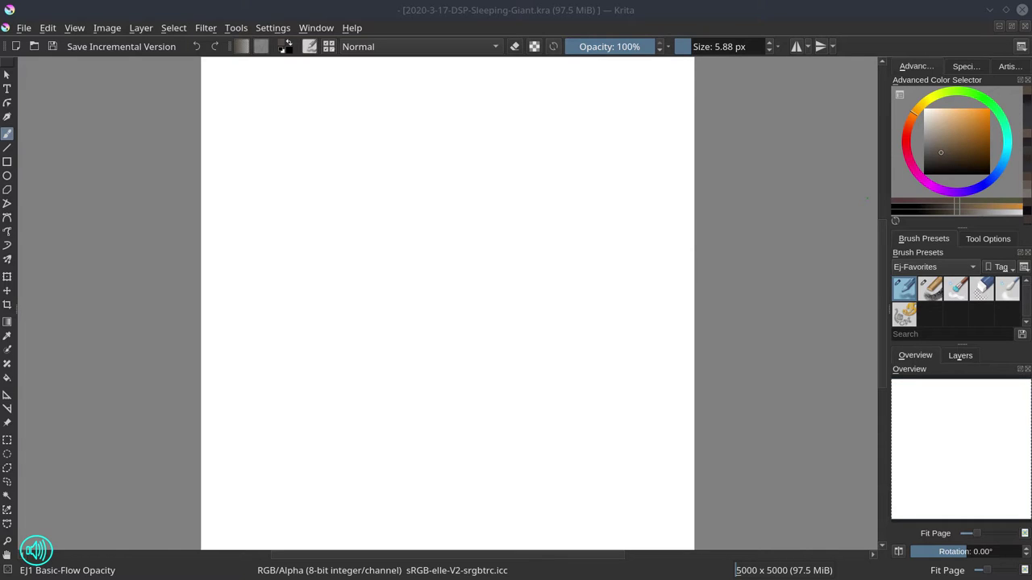
- With the EJ2 Chalk Grainy preset, lay a brown-to-white ground gradient and undo a lighter one
{"action": "left_click", "coordinate": [930, 289]}
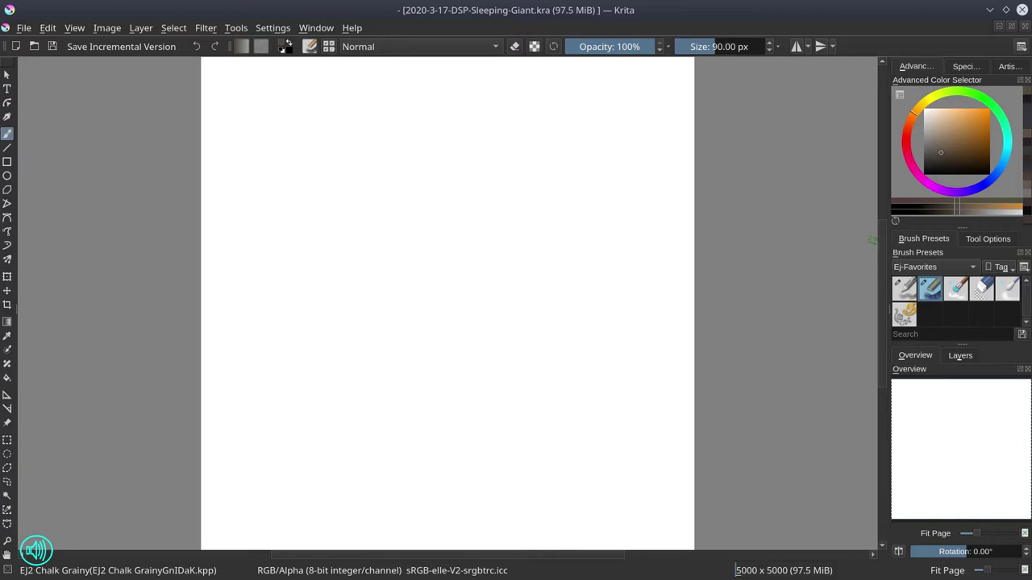
{"action": "left_click", "coordinate": [7, 321]}
{"action": "left_click_drag", "start_coordinate": [251, 330], "coordinate": [435, 373]}
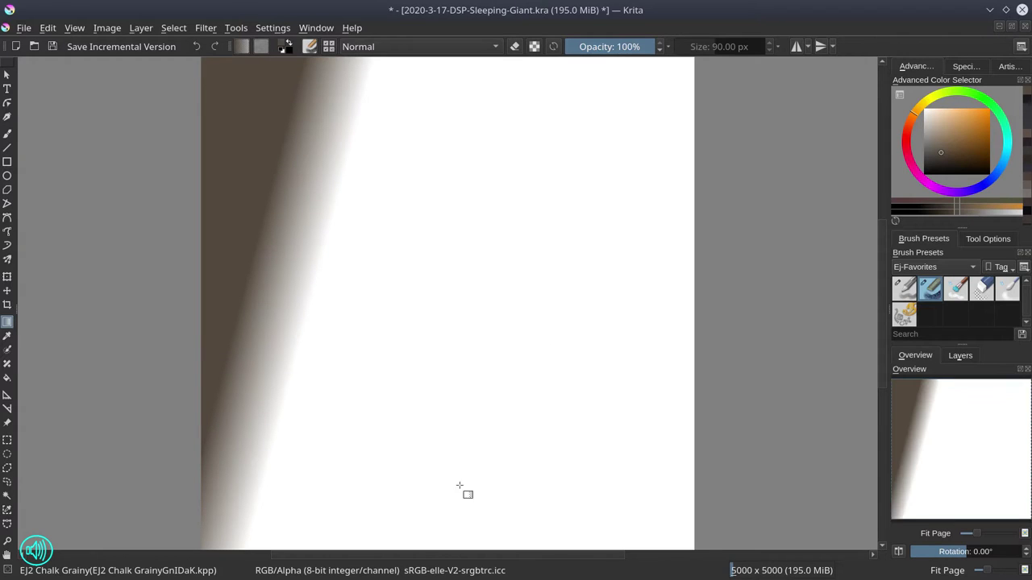
{"action": "scroll", "coordinate": [430, 505], "scroll_direction": "down", "scroll_amount": 1}
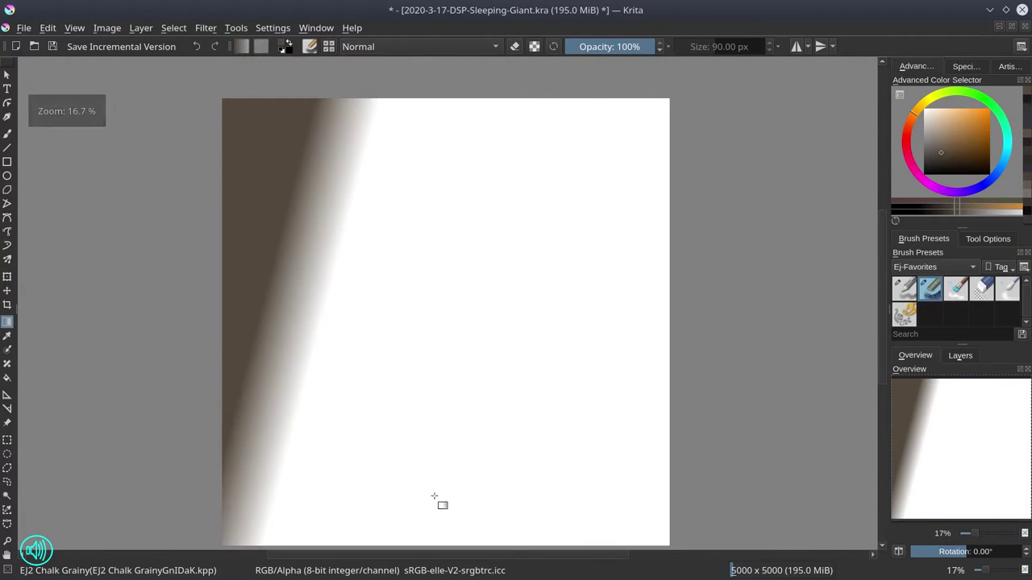
{"action": "left_click_drag", "start_coordinate": [438, 502], "coordinate": [463, 460]}
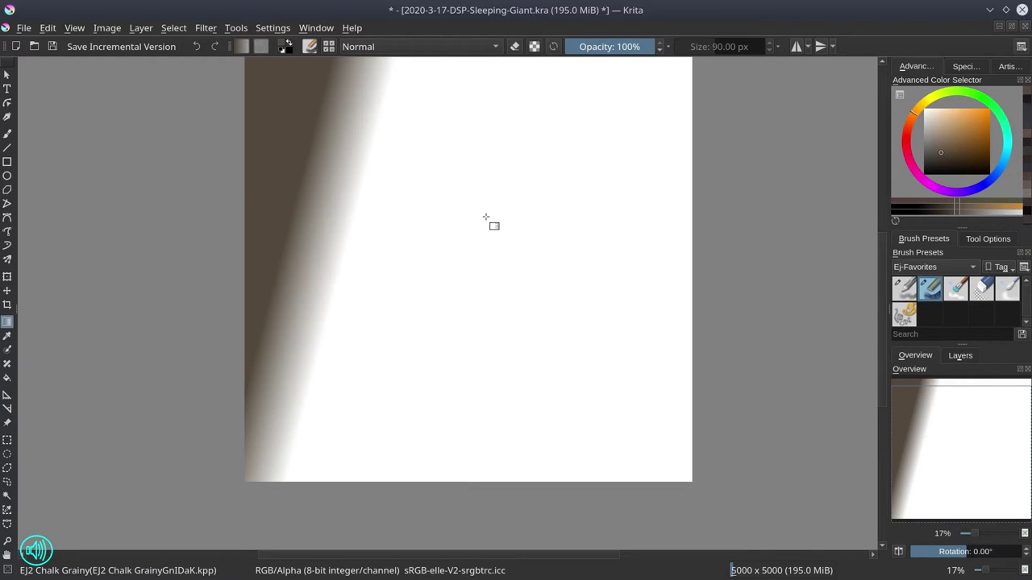
{"action": "mouse_move", "coordinate": [319, 169]}
{"action": "left_mouse_down"}
{"action": "mouse_move", "coordinate": [831, 306]}
{"action": "mouse_move", "coordinate": [707, 301]}
{"action": "left_mouse_up"}
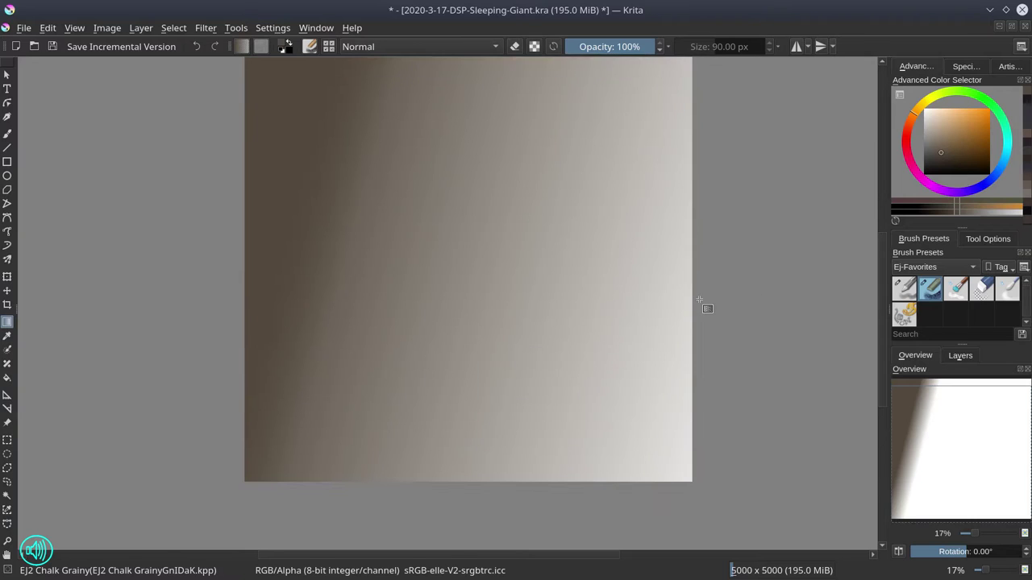
{"action": "key", "text": "ctrl+z"}
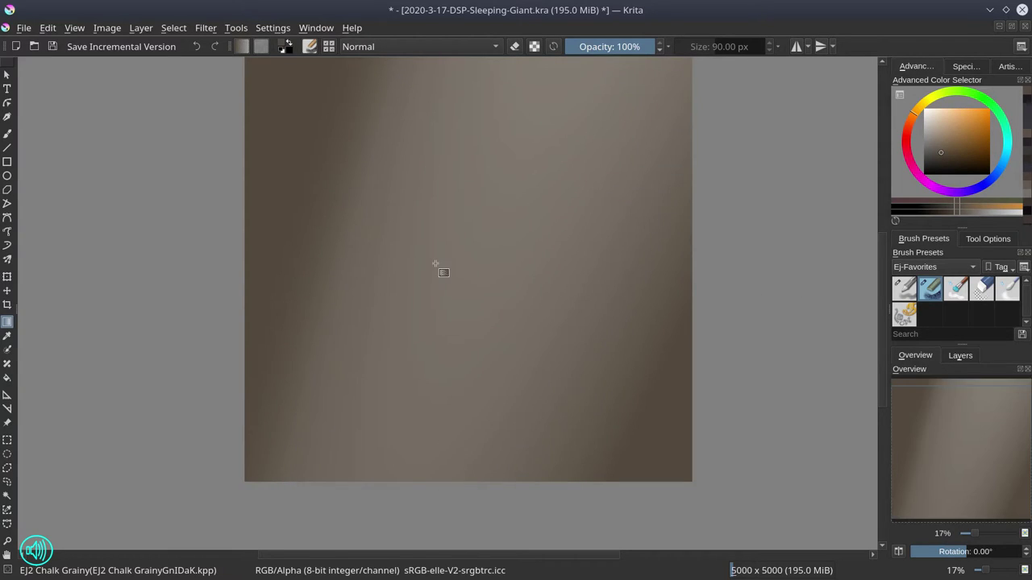
- Fade a light cyan sky gradient down from the top over the upper canvas
{"action": "scroll", "coordinate": [796, 250], "scroll_direction": "up", "scroll_amount": 2}
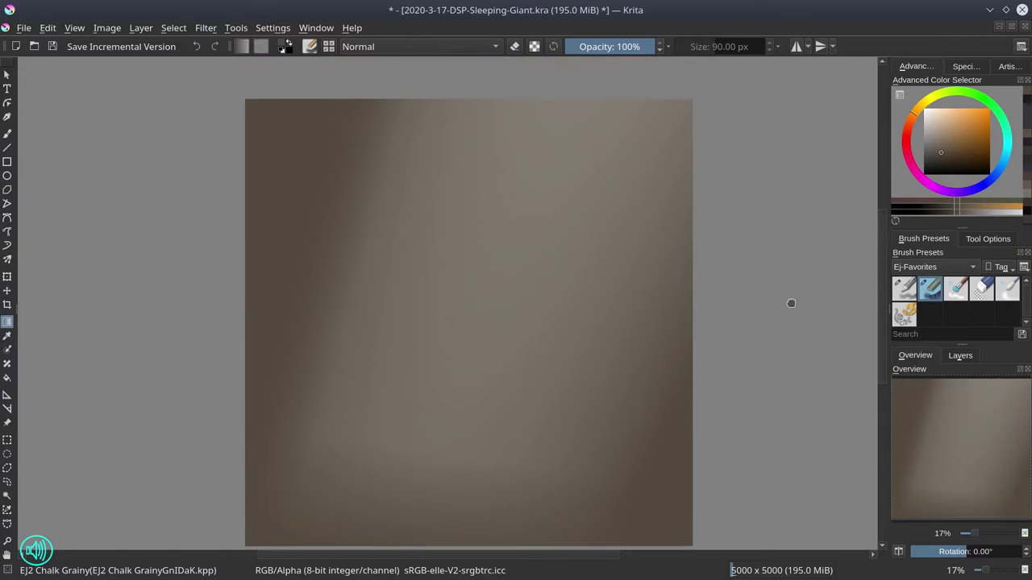
{"action": "left_click", "coordinate": [1007, 142]}
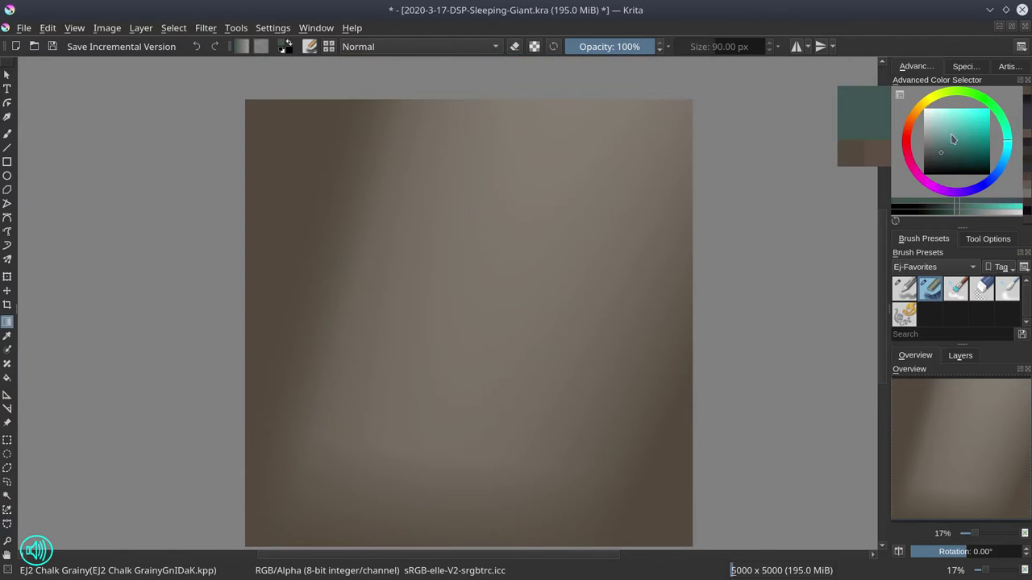
{"action": "left_click", "coordinate": [946, 133]}
{"action": "left_click_drag", "start_coordinate": [473, 184], "coordinate": [355, 407]}
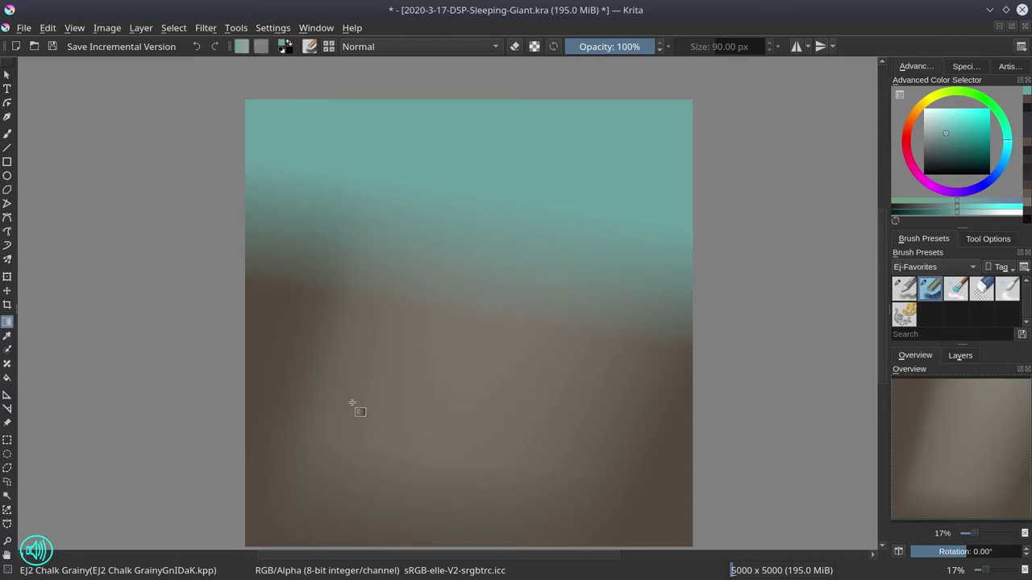
{"action": "left_click_drag", "start_coordinate": [454, 208], "coordinate": [459, 408]}
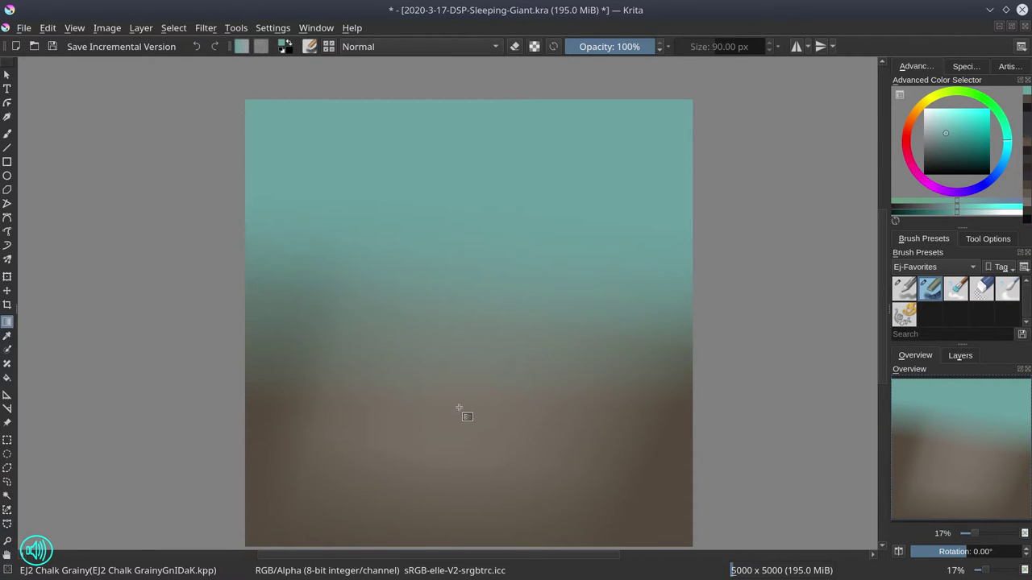
{"action": "left_click_drag", "start_coordinate": [456, 408], "coordinate": [435, 357]}
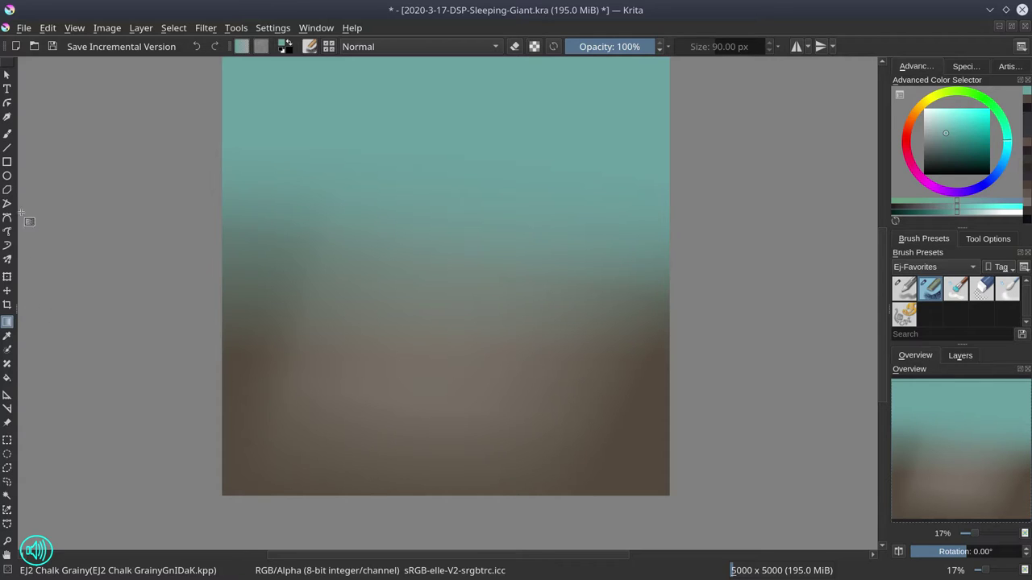
- Unlock Background, merge Layer 1 down into it, and add an empty Layer 2 above
{"action": "left_click", "coordinate": [7, 135]}
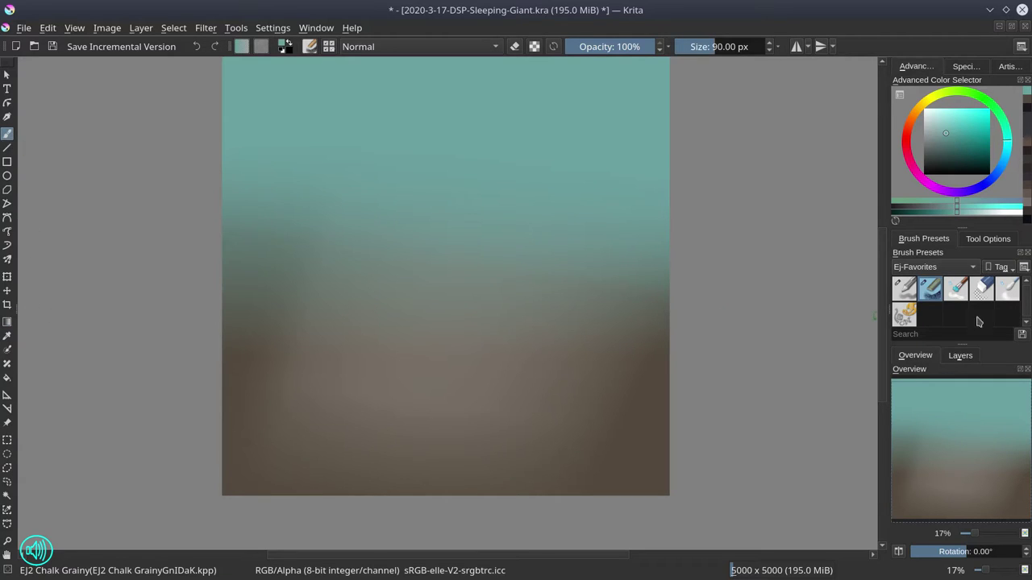
{"action": "left_click", "coordinate": [972, 359]}
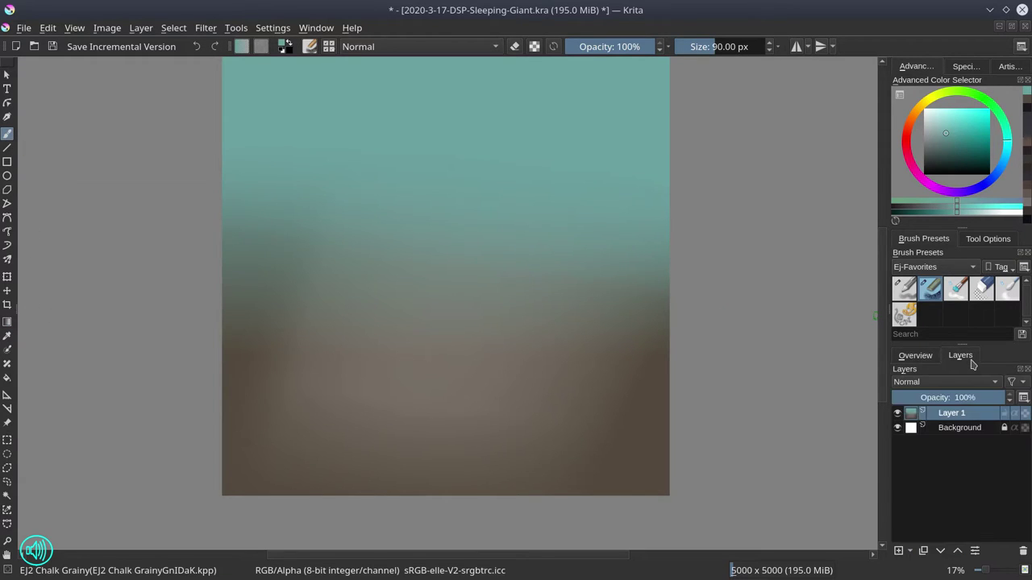
{"action": "left_click", "coordinate": [1023, 428]}
{"action": "right_click", "coordinate": [977, 419]}
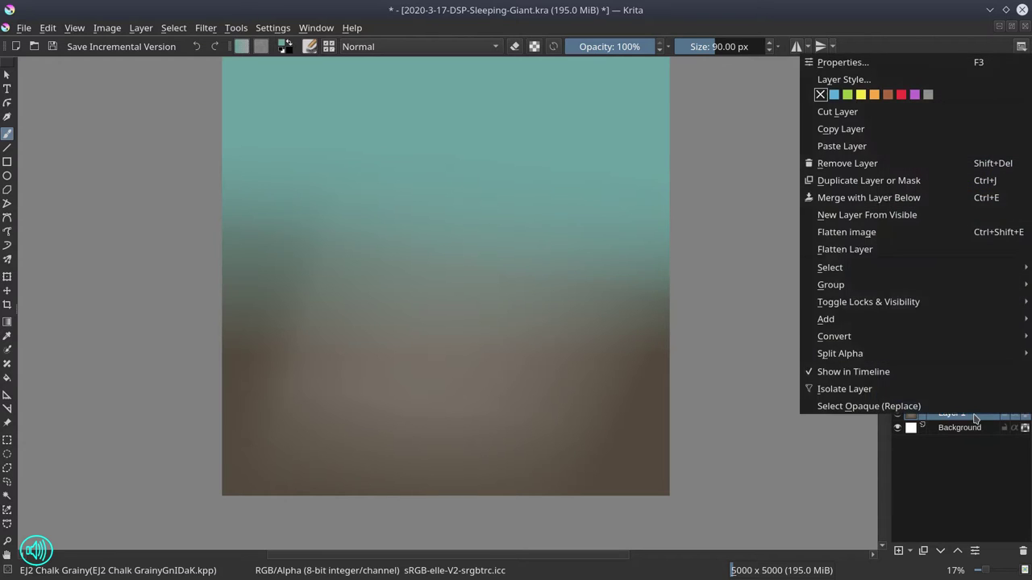
{"action": "left_click", "coordinate": [902, 203]}
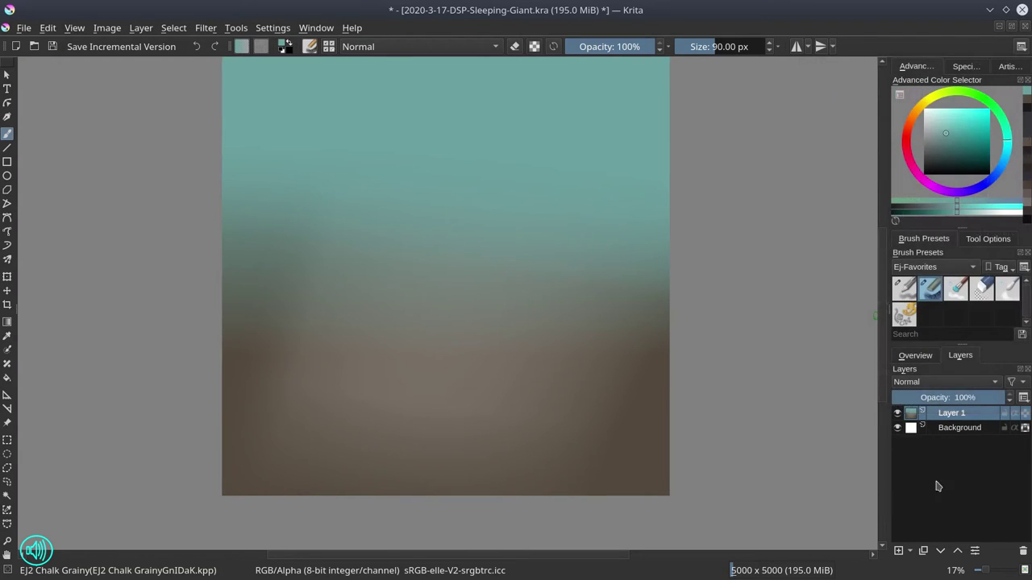
{"action": "left_click", "coordinate": [899, 550]}
- With a pink skin tone and a ~118 px chalk brush, block in the giant's head
{"action": "left_click", "coordinate": [911, 139]}
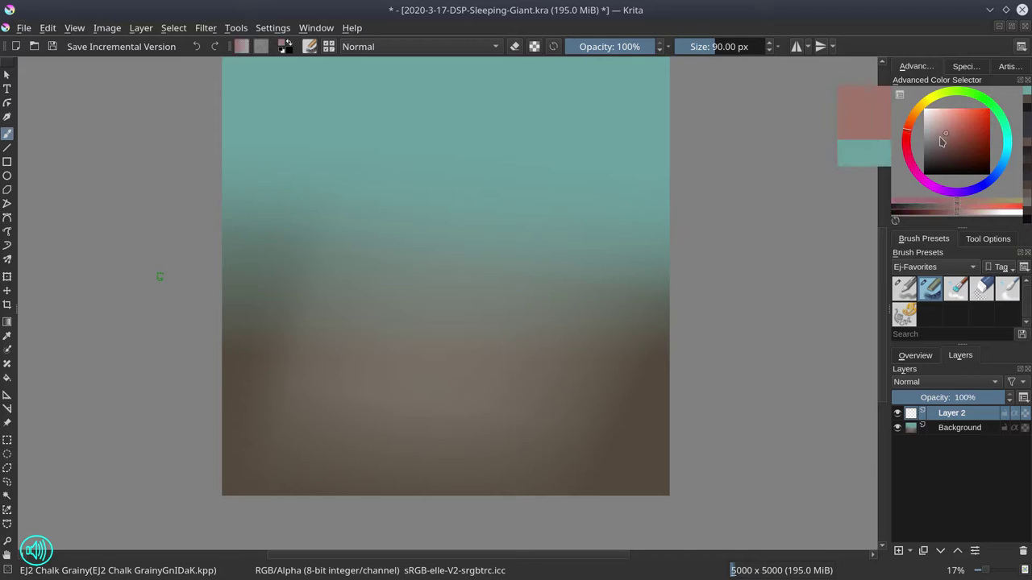
{"action": "left_click", "coordinate": [946, 139]}
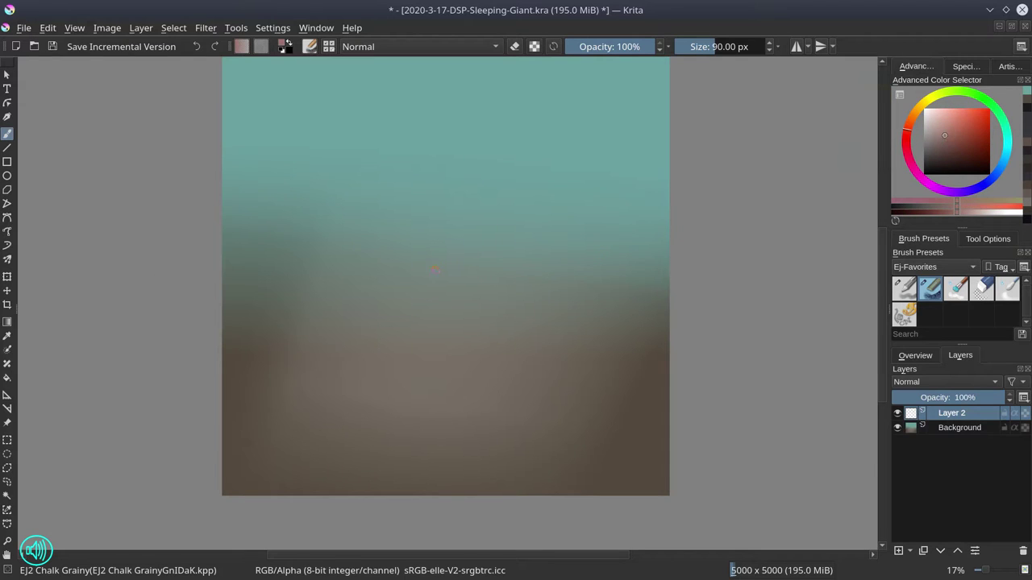
{"action": "left_click_drag", "start_coordinate": [435, 270], "coordinate": [456, 269]}
{"action": "mouse_move", "coordinate": [431, 270]}
{"action": "left_mouse_down"}
{"action": "mouse_move", "coordinate": [428, 250]}
{"action": "mouse_move", "coordinate": [468, 219]}
{"action": "left_mouse_up"}
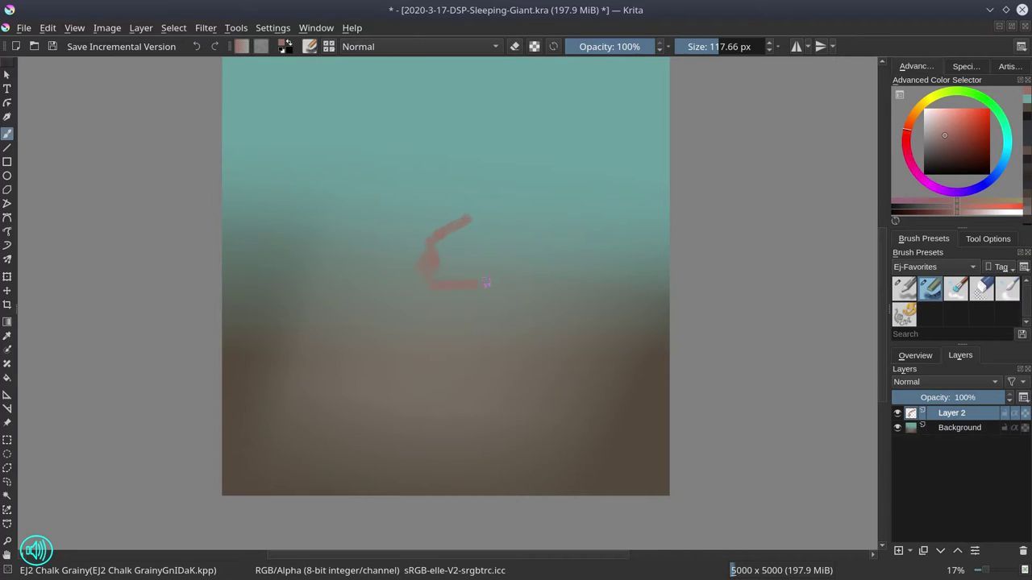
{"action": "left_click_drag", "start_coordinate": [495, 288], "coordinate": [516, 279]}
{"action": "mouse_move", "coordinate": [474, 212]}
{"action": "left_mouse_down"}
{"action": "mouse_move", "coordinate": [521, 242]}
{"action": "mouse_move", "coordinate": [529, 270]}
{"action": "left_mouse_up"}
{"action": "left_click_drag", "start_coordinate": [457, 234], "coordinate": [531, 248]}
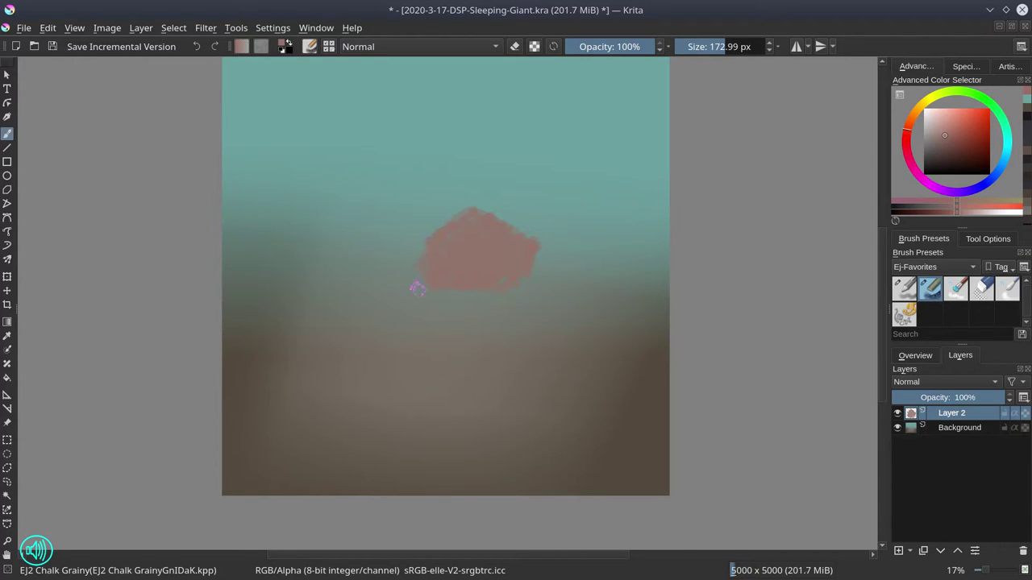
- Extend the pink mass lower left and paint the reclining body joined to the head
{"action": "left_click_drag", "start_coordinate": [414, 288], "coordinate": [391, 304]}
{"action": "key", "text": "bracketleft"}
{"action": "mouse_move", "coordinate": [391, 286]}
{"action": "left_mouse_down"}
{"action": "mouse_move", "coordinate": [288, 266]}
{"action": "mouse_move", "coordinate": [287, 284]}
{"action": "mouse_move", "coordinate": [303, 284]}
{"action": "left_mouse_up"}
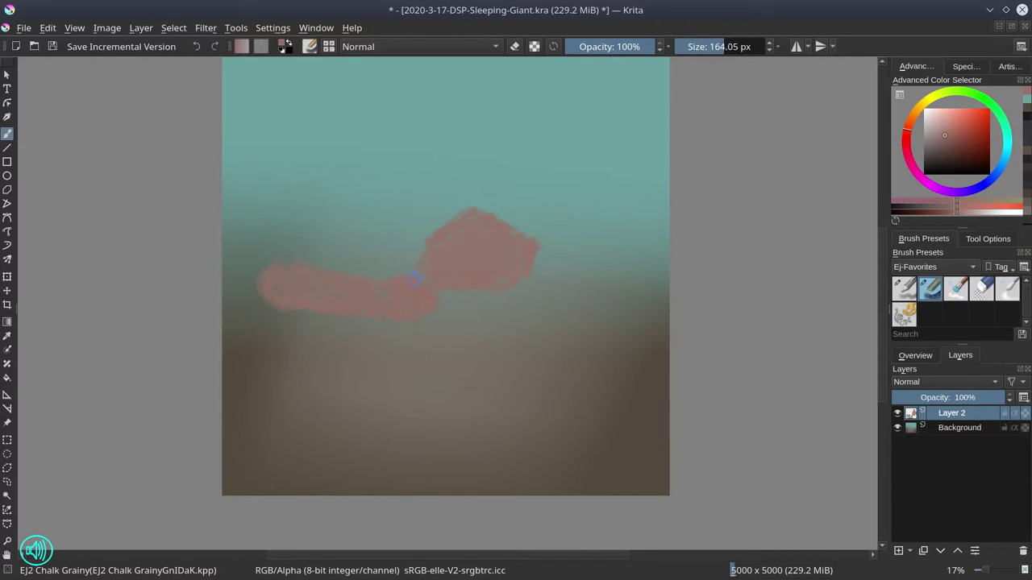
{"action": "left_click_drag", "start_coordinate": [413, 278], "coordinate": [464, 316]}
- Paint the giant's torso in a deeper pink, extending it to the left
{"action": "left_click", "coordinate": [906, 146]}
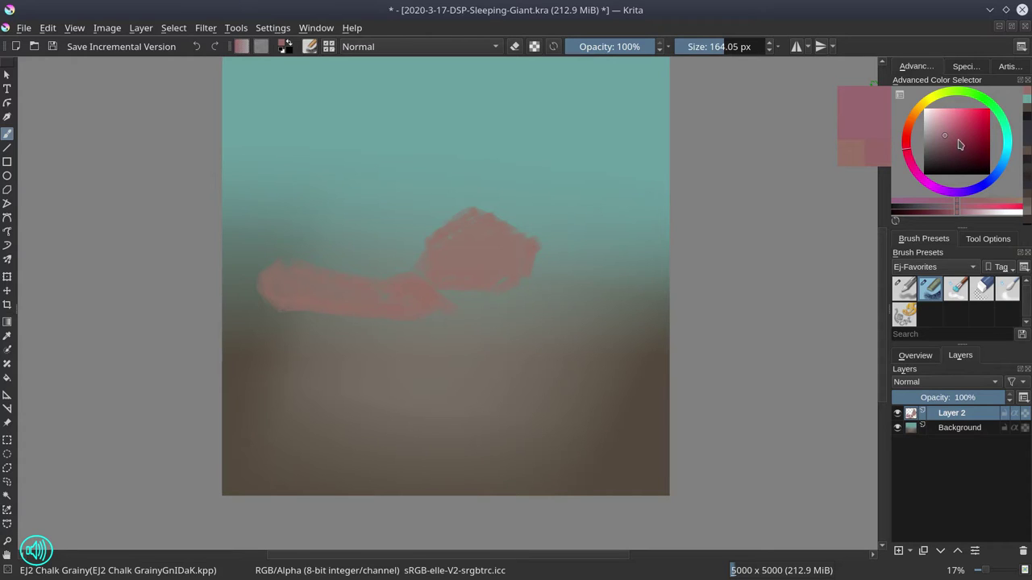
{"action": "left_click", "coordinate": [955, 137]}
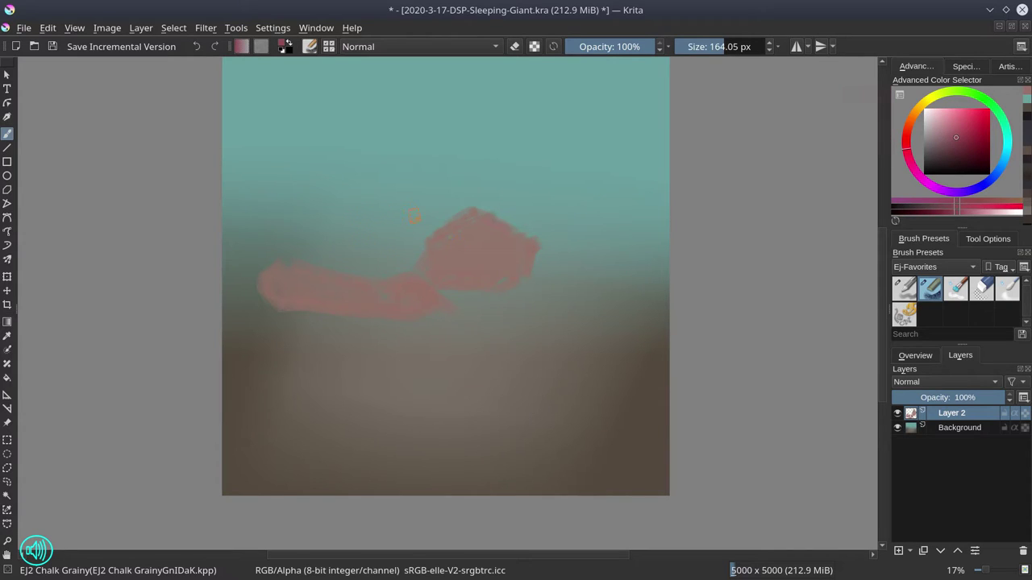
{"action": "mouse_move", "coordinate": [286, 212]}
{"action": "left_mouse_down"}
{"action": "mouse_move", "coordinate": [337, 196]}
{"action": "mouse_move", "coordinate": [416, 224]}
{"action": "mouse_move", "coordinate": [380, 269]}
{"action": "left_mouse_up"}
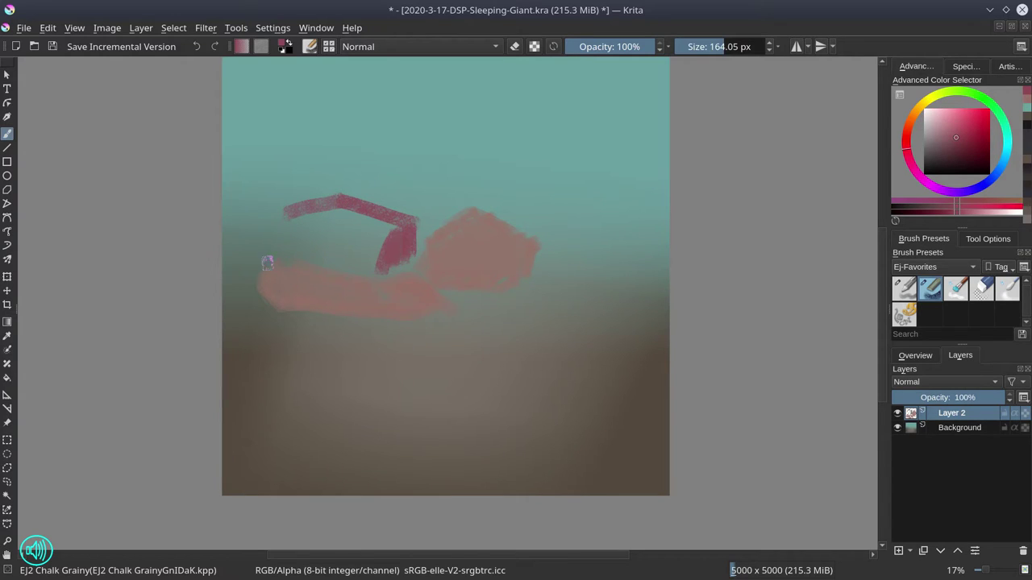
{"action": "mouse_move", "coordinate": [267, 263]}
{"action": "left_mouse_down"}
{"action": "mouse_move", "coordinate": [301, 238]}
{"action": "mouse_move", "coordinate": [261, 245]}
{"action": "mouse_move", "coordinate": [291, 226]}
{"action": "mouse_move", "coordinate": [302, 250]}
{"action": "mouse_move", "coordinate": [354, 216]}
{"action": "mouse_move", "coordinate": [387, 262]}
{"action": "mouse_move", "coordinate": [401, 233]}
{"action": "mouse_move", "coordinate": [411, 259]}
{"action": "mouse_move", "coordinate": [426, 235]}
{"action": "left_mouse_up"}
{"action": "mouse_move", "coordinate": [379, 270]}
{"action": "left_mouse_down"}
{"action": "mouse_move", "coordinate": [249, 258]}
{"action": "mouse_move", "coordinate": [253, 219]}
{"action": "mouse_move", "coordinate": [299, 204]}
{"action": "left_mouse_up"}
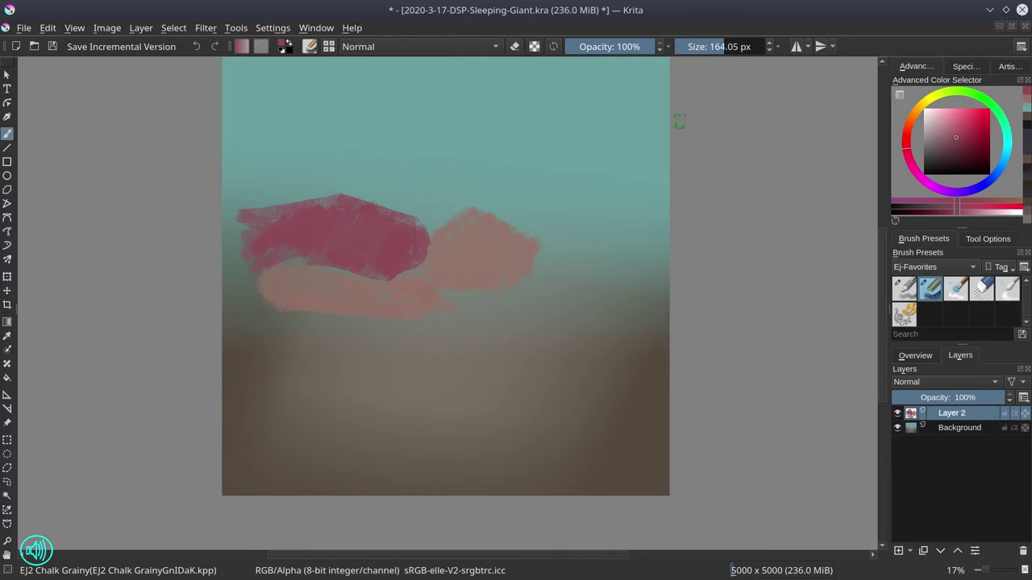
- Paint dark grey curly hair around the head and dark pink vertical strokes to its right
{"action": "left_click_drag", "start_coordinate": [953, 150], "coordinate": [939, 156]}
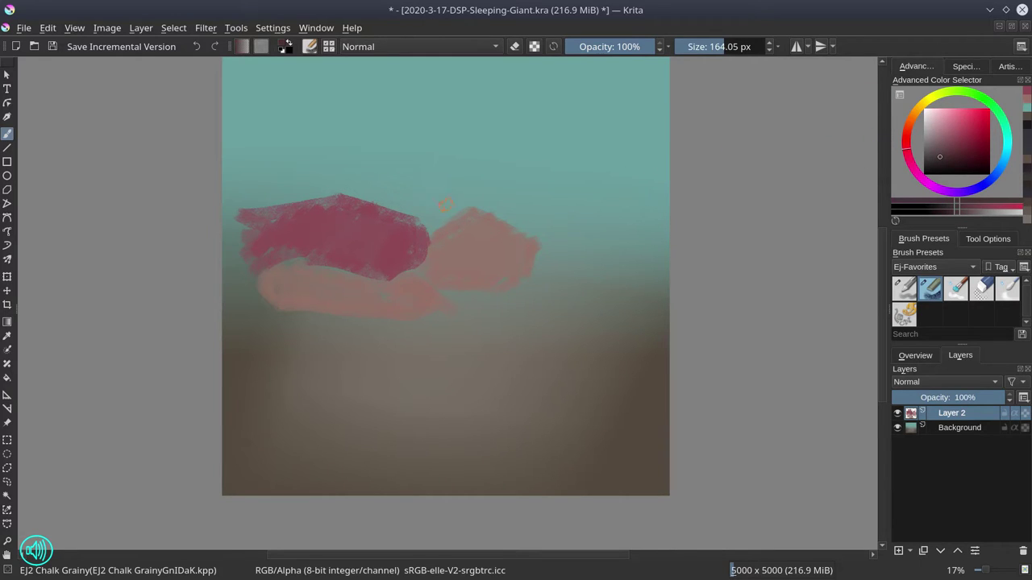
{"action": "mouse_move", "coordinate": [447, 216]}
{"action": "left_mouse_down"}
{"action": "mouse_move", "coordinate": [426, 219]}
{"action": "mouse_move", "coordinate": [496, 181]}
{"action": "mouse_move", "coordinate": [529, 230]}
{"action": "mouse_move", "coordinate": [548, 242]}
{"action": "mouse_move", "coordinate": [561, 225]}
{"action": "mouse_move", "coordinate": [555, 187]}
{"action": "mouse_move", "coordinate": [507, 182]}
{"action": "mouse_move", "coordinate": [528, 200]}
{"action": "mouse_move", "coordinate": [533, 190]}
{"action": "mouse_move", "coordinate": [520, 225]}
{"action": "mouse_move", "coordinate": [488, 205]}
{"action": "mouse_move", "coordinate": [439, 211]}
{"action": "left_mouse_up"}
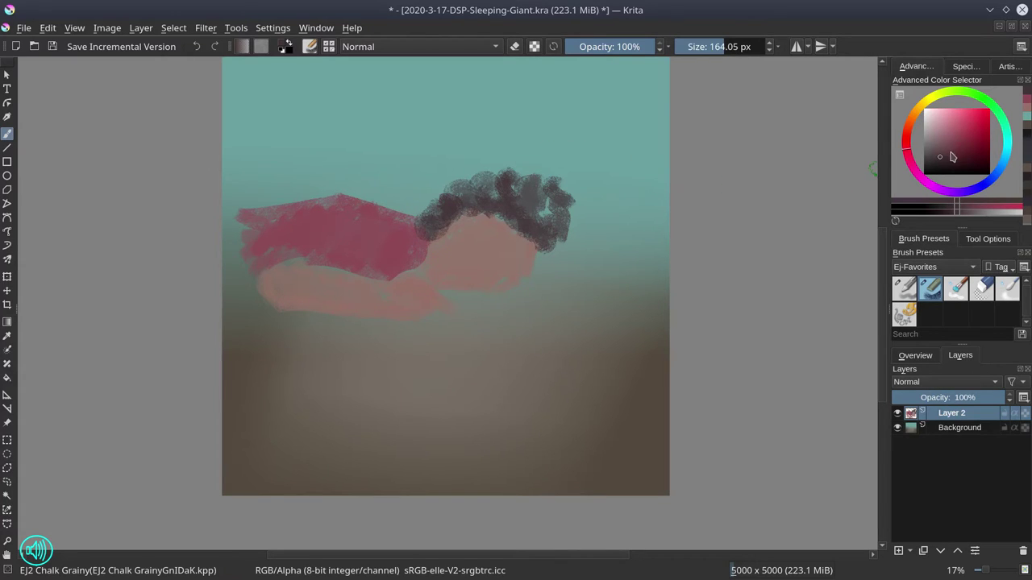
{"action": "left_click", "coordinate": [941, 147]}
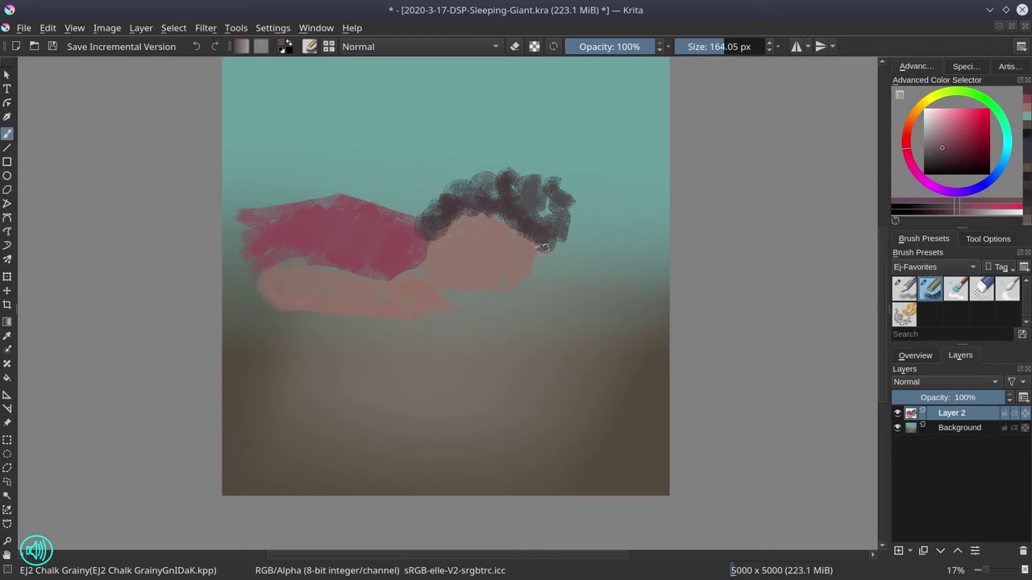
{"action": "mouse_move", "coordinate": [542, 246]}
{"action": "left_mouse_down"}
{"action": "mouse_move", "coordinate": [533, 281]}
{"action": "mouse_move", "coordinate": [592, 199]}
{"action": "mouse_move", "coordinate": [579, 270]}
{"action": "left_mouse_up"}
{"action": "mouse_move", "coordinate": [598, 192]}
{"action": "left_mouse_down"}
{"action": "mouse_move", "coordinate": [588, 264]}
{"action": "mouse_move", "coordinate": [604, 276]}
{"action": "left_mouse_up"}
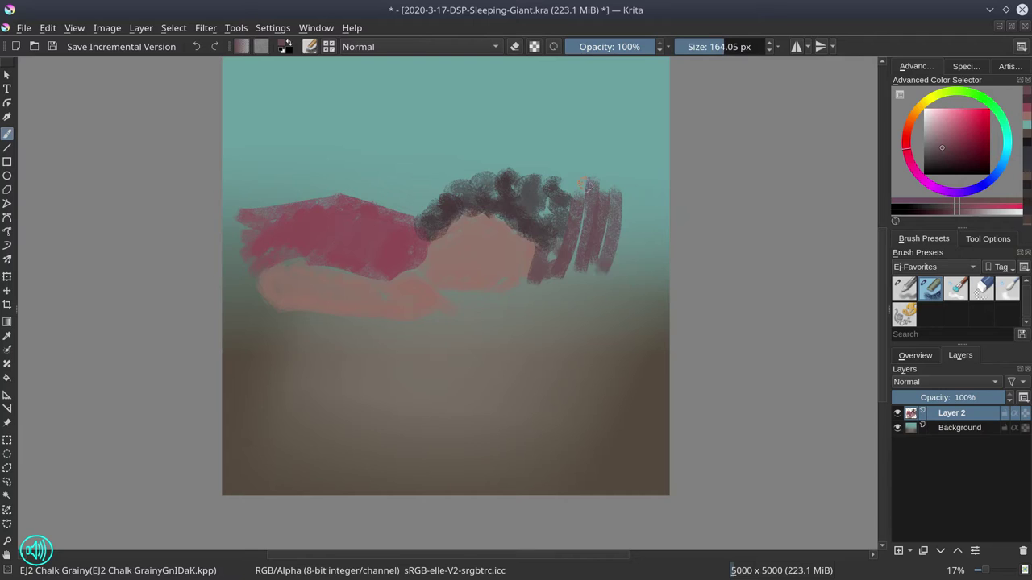
{"action": "mouse_move", "coordinate": [587, 185]}
{"action": "left_mouse_down"}
{"action": "mouse_move", "coordinate": [657, 138]}
{"action": "mouse_move", "coordinate": [621, 278]}
{"action": "mouse_move", "coordinate": [544, 287]}
{"action": "mouse_move", "coordinate": [636, 313]}
{"action": "mouse_move", "coordinate": [655, 296]}
{"action": "mouse_move", "coordinate": [647, 284]}
{"action": "left_mouse_up"}
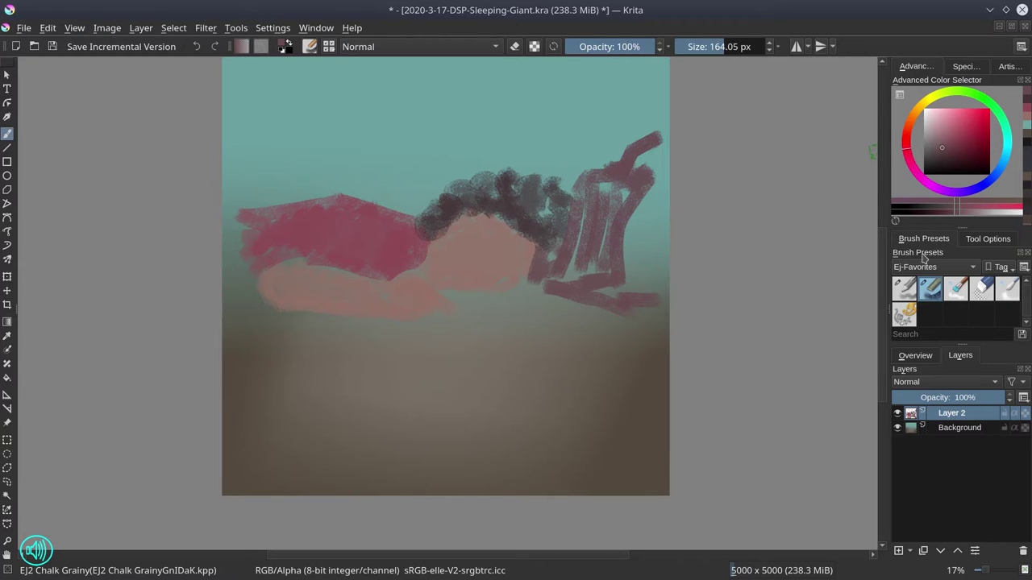
- Add Layer 3 in Multiply mode and paint dark blue cliff strokes right of the face
{"action": "left_click", "coordinate": [899, 551]}
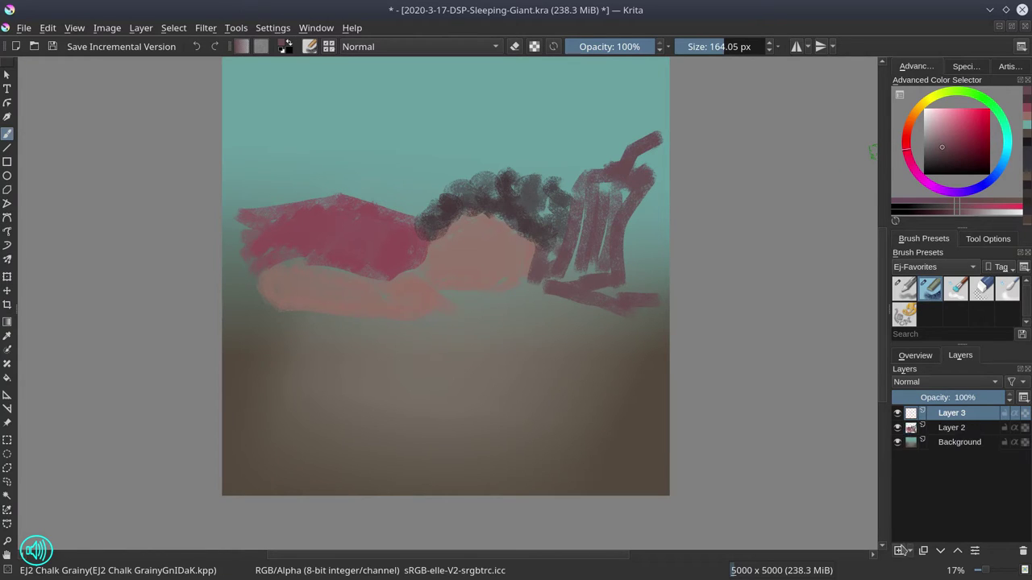
{"action": "left_click", "coordinate": [940, 384]}
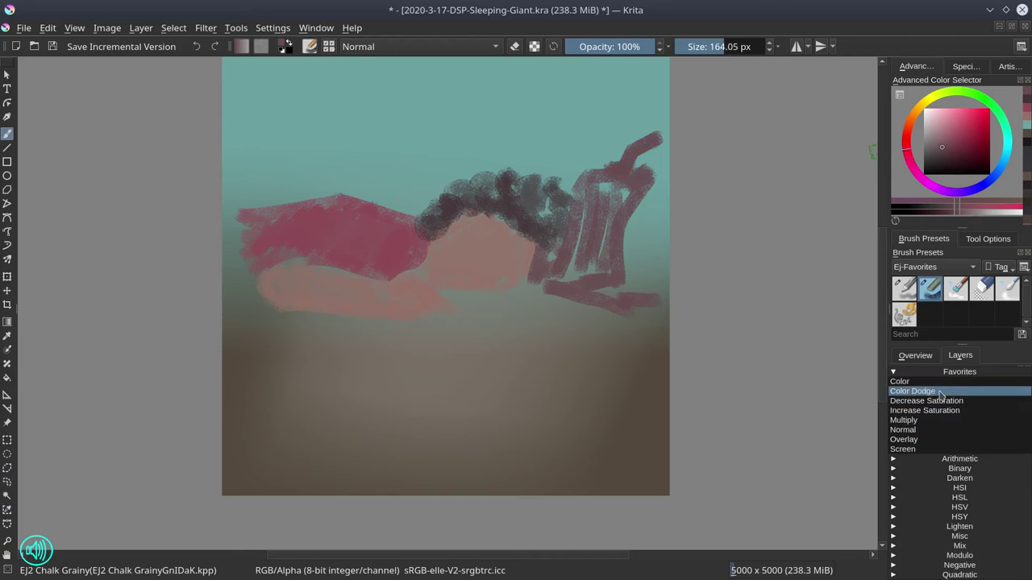
{"action": "left_click", "coordinate": [934, 420]}
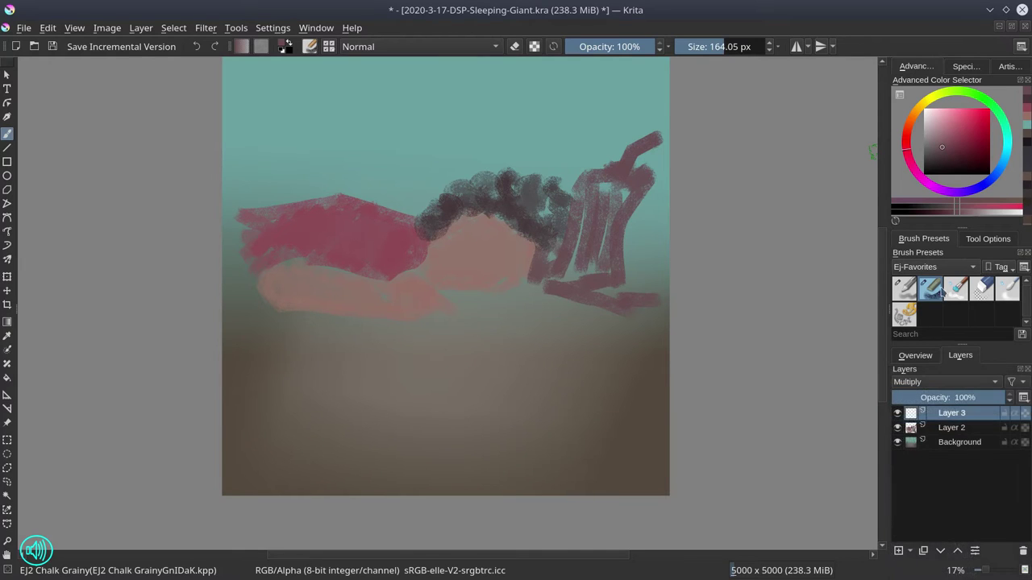
{"action": "left_click", "coordinate": [975, 188]}
{"action": "mouse_move", "coordinate": [592, 179]}
{"action": "left_mouse_down"}
{"action": "mouse_move", "coordinate": [510, 229]}
{"action": "mouse_move", "coordinate": [479, 283]}
{"action": "mouse_move", "coordinate": [582, 288]}
{"action": "mouse_move", "coordinate": [549, 318]}
{"action": "mouse_move", "coordinate": [669, 330]}
{"action": "left_mouse_up"}
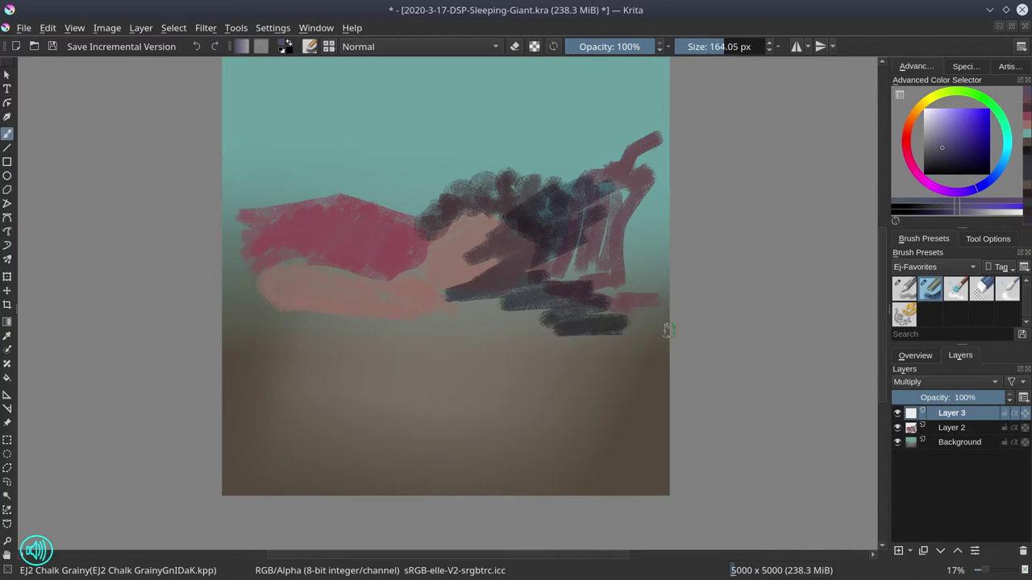
{"action": "mouse_move", "coordinate": [548, 274]}
{"action": "left_mouse_down"}
{"action": "mouse_move", "coordinate": [609, 244]}
{"action": "mouse_move", "coordinate": [546, 263]}
{"action": "mouse_move", "coordinate": [669, 214]}
{"action": "mouse_move", "coordinate": [654, 300]}
{"action": "mouse_move", "coordinate": [665, 282]}
{"action": "mouse_move", "coordinate": [654, 166]}
{"action": "mouse_move", "coordinate": [676, 129]}
{"action": "mouse_move", "coordinate": [611, 162]}
{"action": "left_mouse_up"}
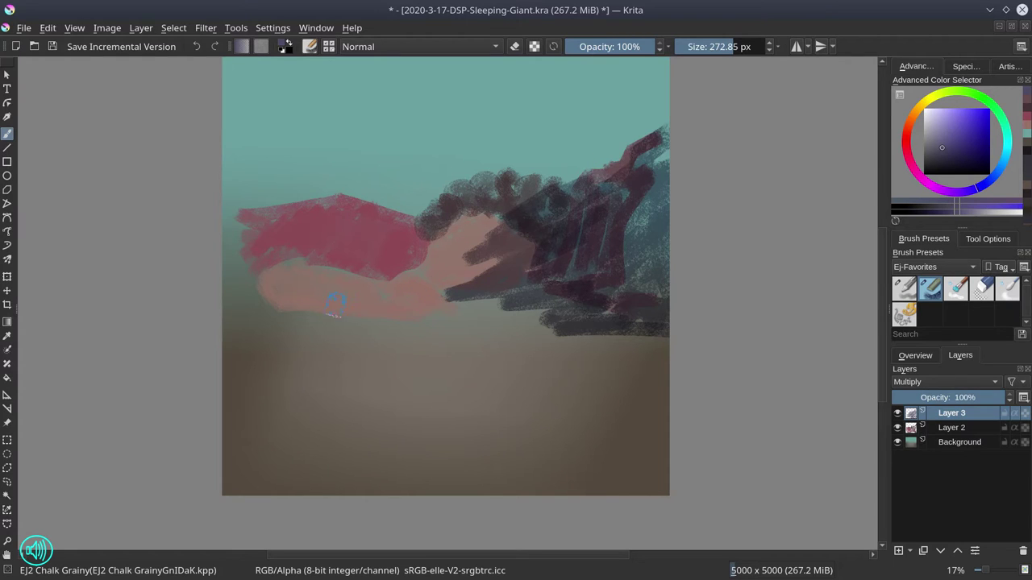
- With a larger brush, paint dark zigzag ridges across the lower left
{"action": "mouse_move", "coordinate": [223, 224]}
{"action": "left_mouse_down"}
{"action": "mouse_move", "coordinate": [242, 258]}
{"action": "mouse_move", "coordinate": [347, 335]}
{"action": "mouse_move", "coordinate": [491, 413]}
{"action": "left_mouse_up"}
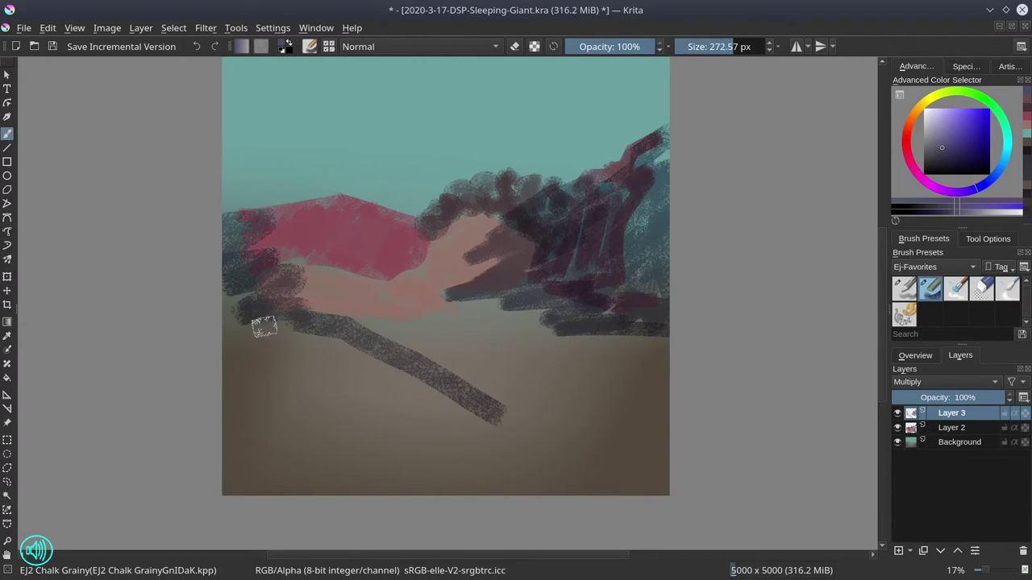
{"action": "key", "text": "bracketright"}
{"action": "left_click_drag", "start_coordinate": [208, 326], "coordinate": [502, 419]}
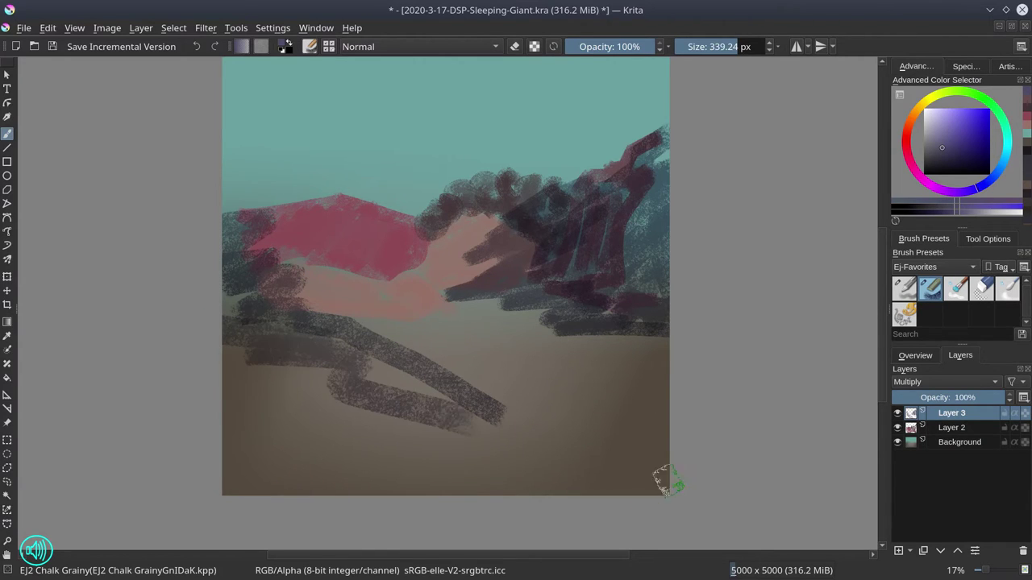
- Add Layer 4 in Color Dodge and paint red-orange highlights over the mountain and lower right
{"action": "left_click", "coordinate": [899, 551]}
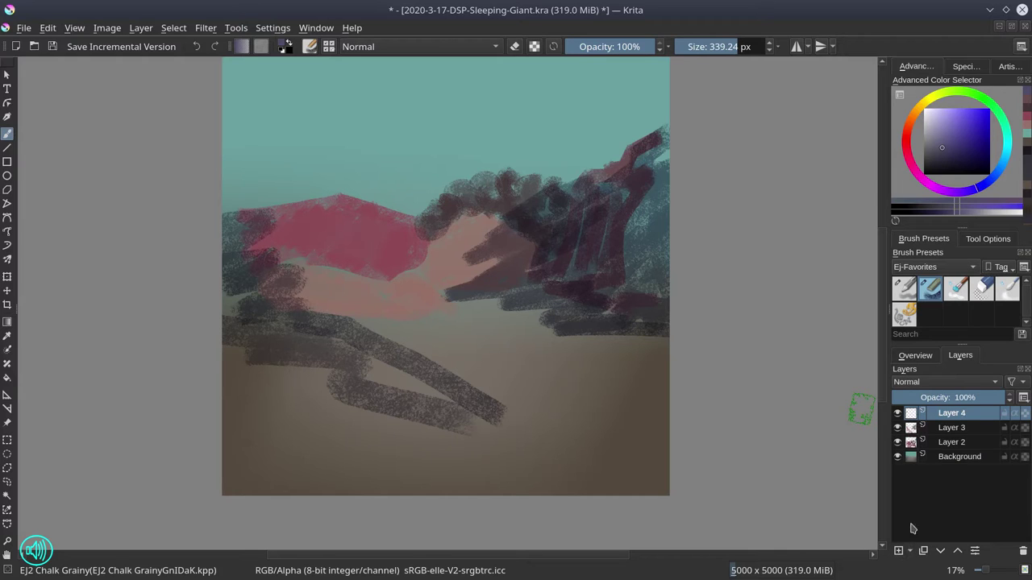
{"action": "left_click", "coordinate": [936, 383]}
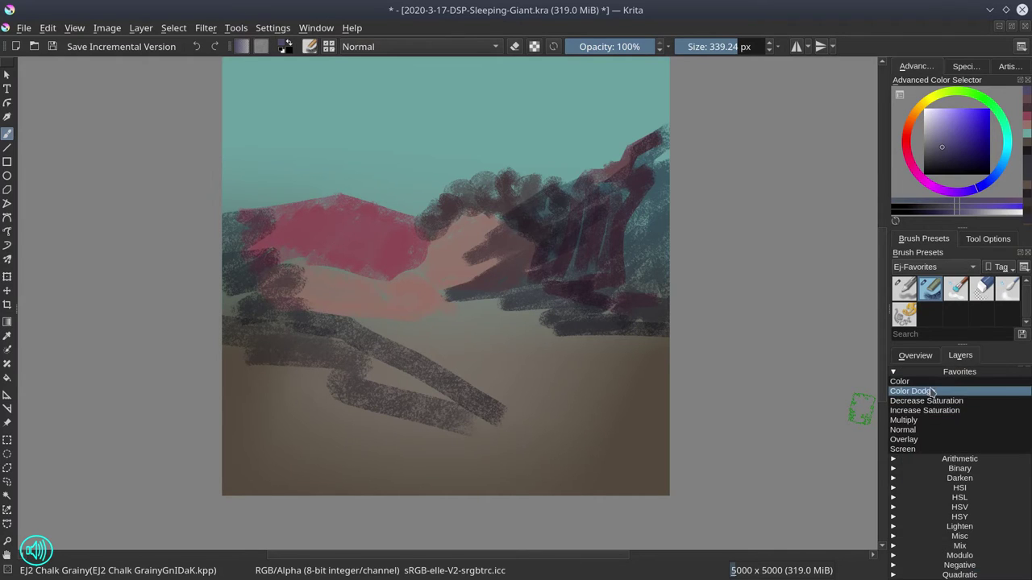
{"action": "left_click", "coordinate": [933, 391]}
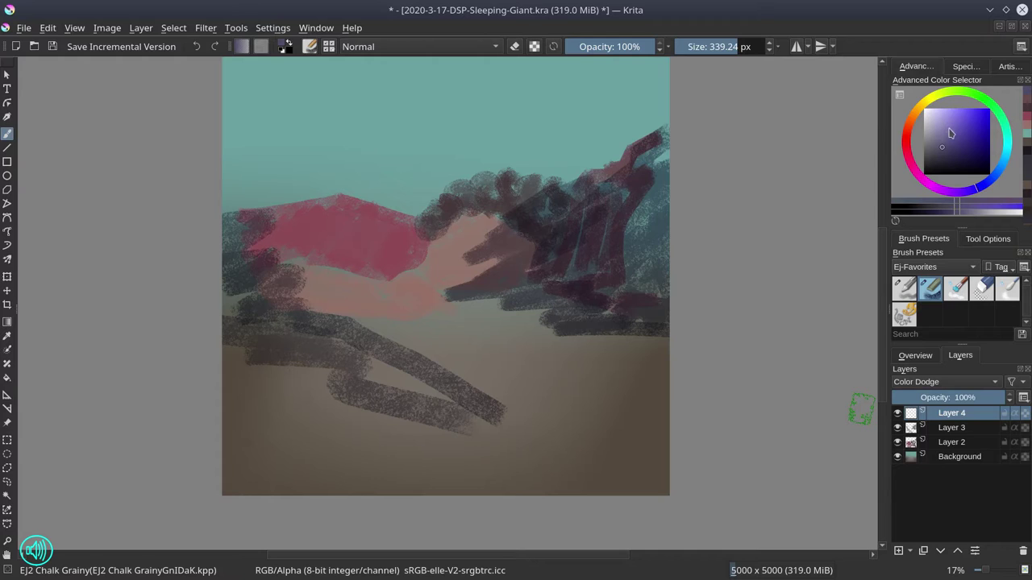
{"action": "left_click", "coordinate": [908, 127]}
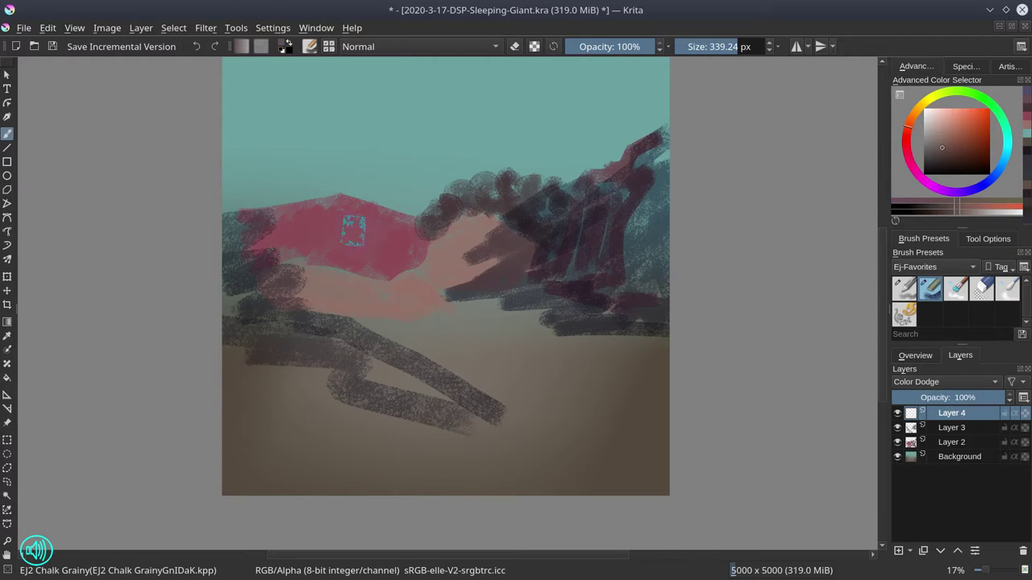
{"action": "mouse_move", "coordinate": [316, 214]}
{"action": "left_mouse_down"}
{"action": "mouse_move", "coordinate": [451, 270]}
{"action": "mouse_move", "coordinate": [500, 322]}
{"action": "mouse_move", "coordinate": [459, 322]}
{"action": "mouse_move", "coordinate": [525, 327]}
{"action": "mouse_move", "coordinate": [629, 369]}
{"action": "left_mouse_up"}
{"action": "left_click_drag", "start_coordinate": [556, 354], "coordinate": [661, 379]}
{"action": "left_click_drag", "start_coordinate": [508, 330], "coordinate": [669, 375]}
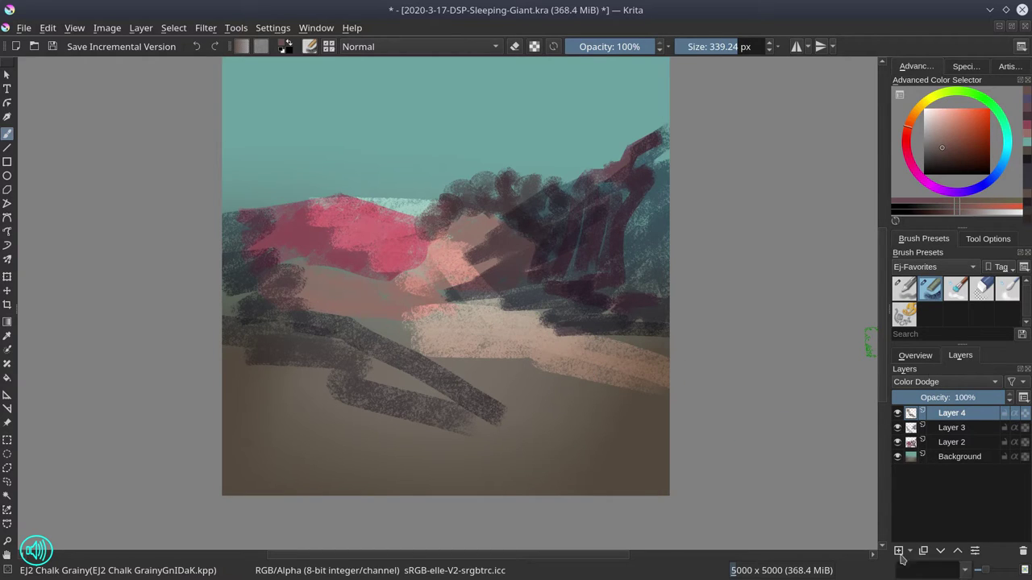
- Pick near-black paint, shrink the brush to about 70.76 px, and rotate the canvas sideways
{"action": "left_click", "coordinate": [919, 356]}
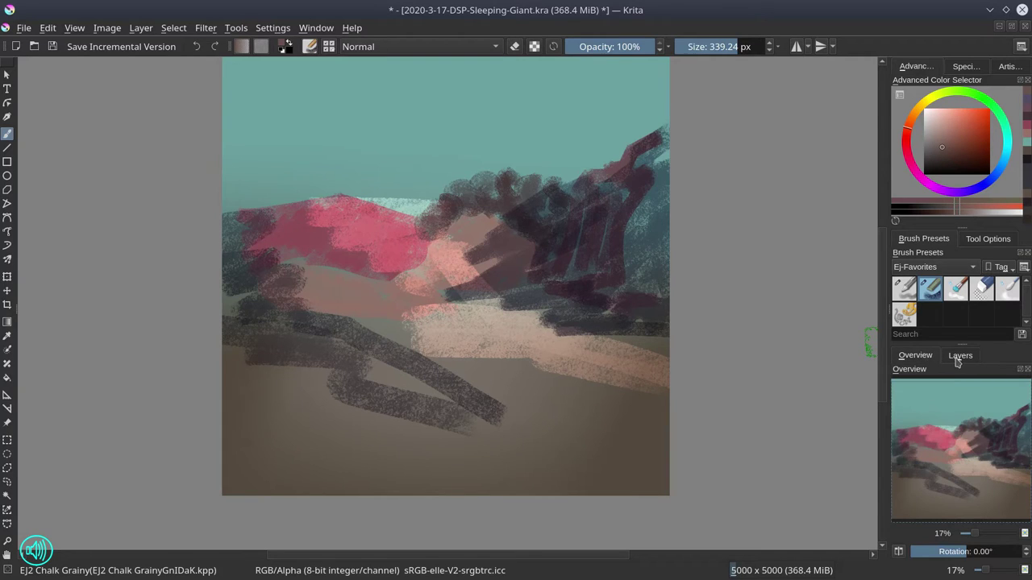
{"action": "left_click", "coordinate": [959, 356]}
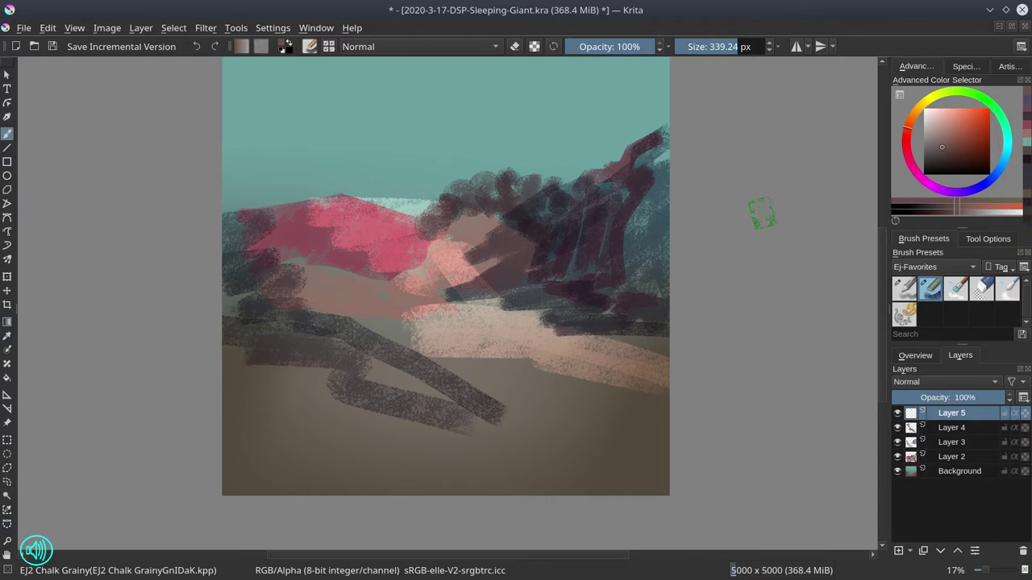
{"action": "left_click", "coordinate": [929, 174]}
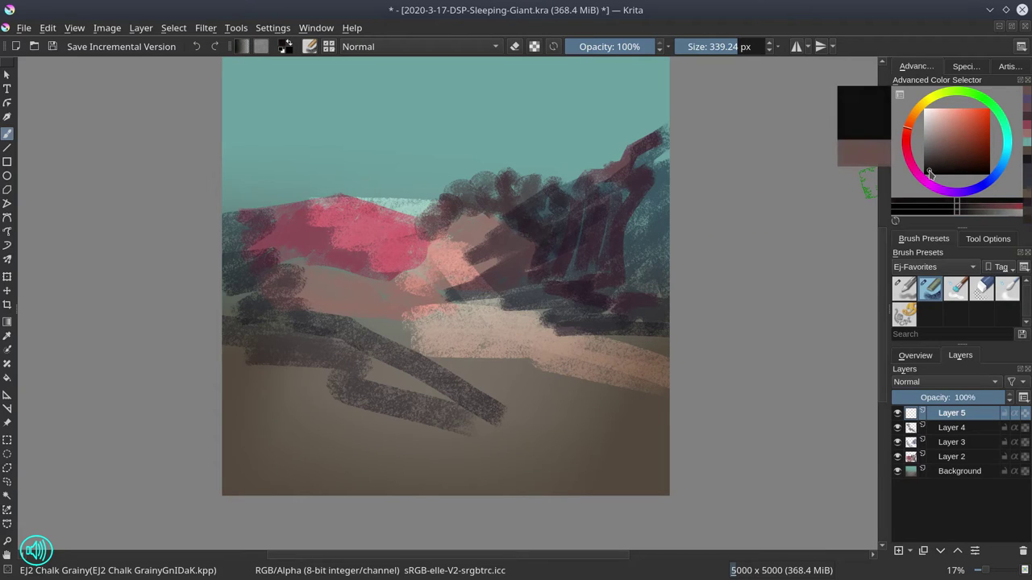
{"action": "mouse_move", "coordinate": [425, 320]}
{"action": "left_mouse_down", "text": "shift"}
{"action": "mouse_move", "coordinate": [407, 320]}
{"action": "mouse_move", "coordinate": [411, 292]}
{"action": "mouse_move", "coordinate": [432, 272]}
{"action": "left_mouse_up", "text": "shift"}
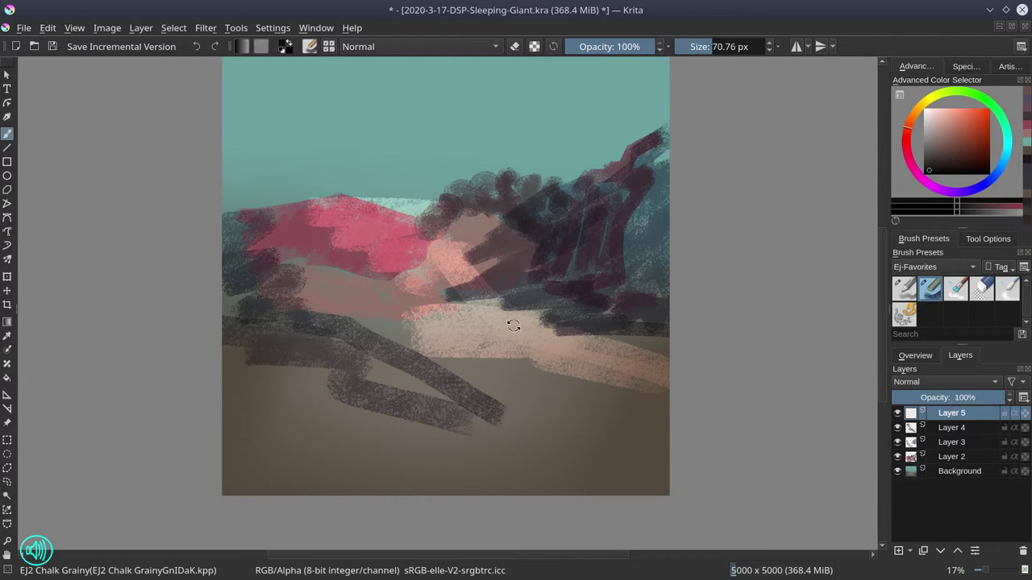
{"action": "mouse_move", "coordinate": [513, 325]}
{"action": "left_mouse_down", "text": "shift"}
{"action": "mouse_move", "coordinate": [540, 203]}
{"action": "mouse_move", "coordinate": [550, 200]}
{"action": "left_mouse_up", "text": "shift"}
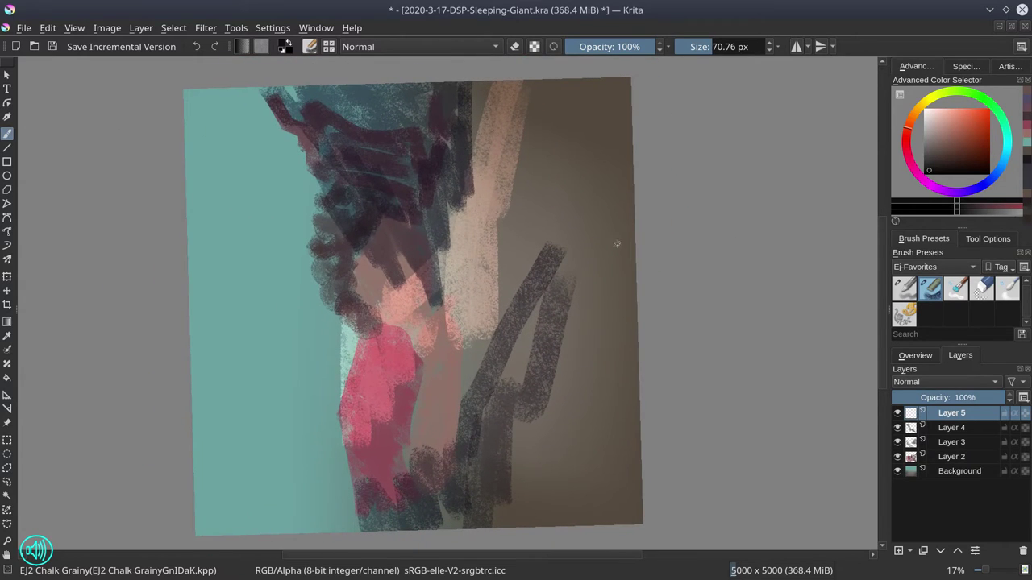
- Hide Layers 3 and 4, reset the canvas rotation, and shrink the brush slightly
{"action": "left_click", "coordinate": [897, 442]}
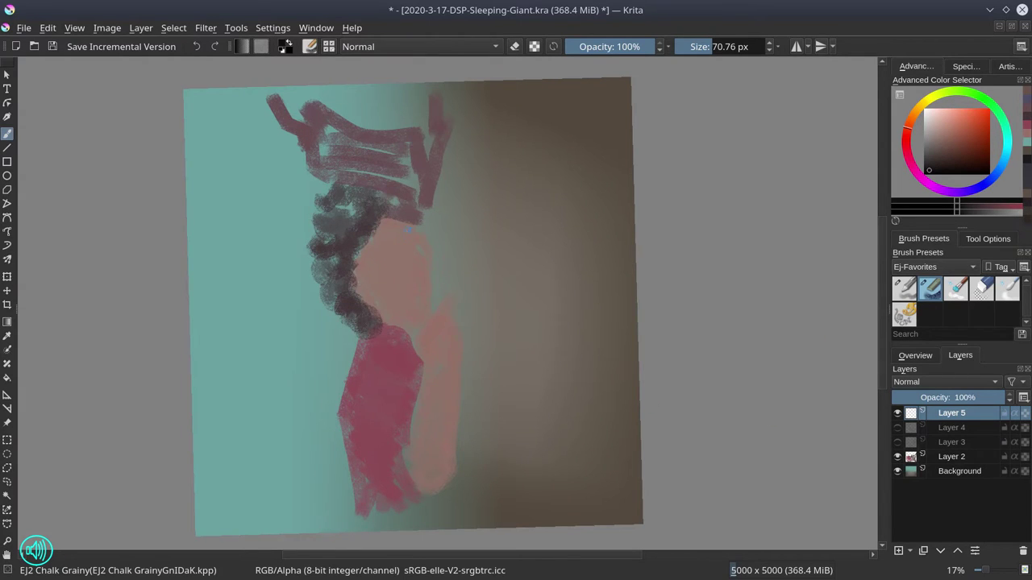
{"action": "key", "text": "5"}
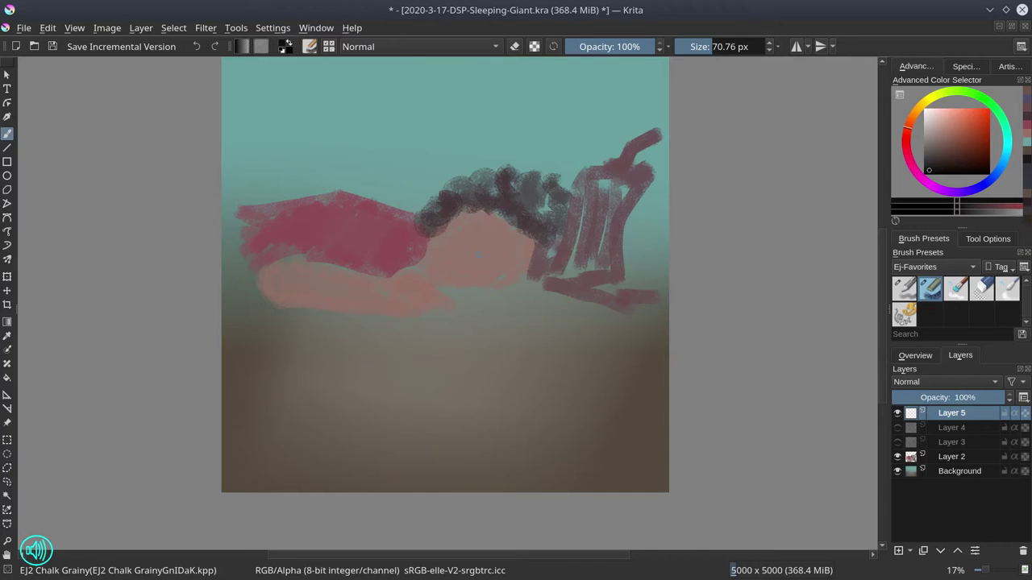
{"action": "key", "text": "bracketleft"}
- Draw a dark line beside the face, then the closed eye and nose
{"action": "left_click_drag", "start_coordinate": [428, 241], "coordinate": [424, 261]}
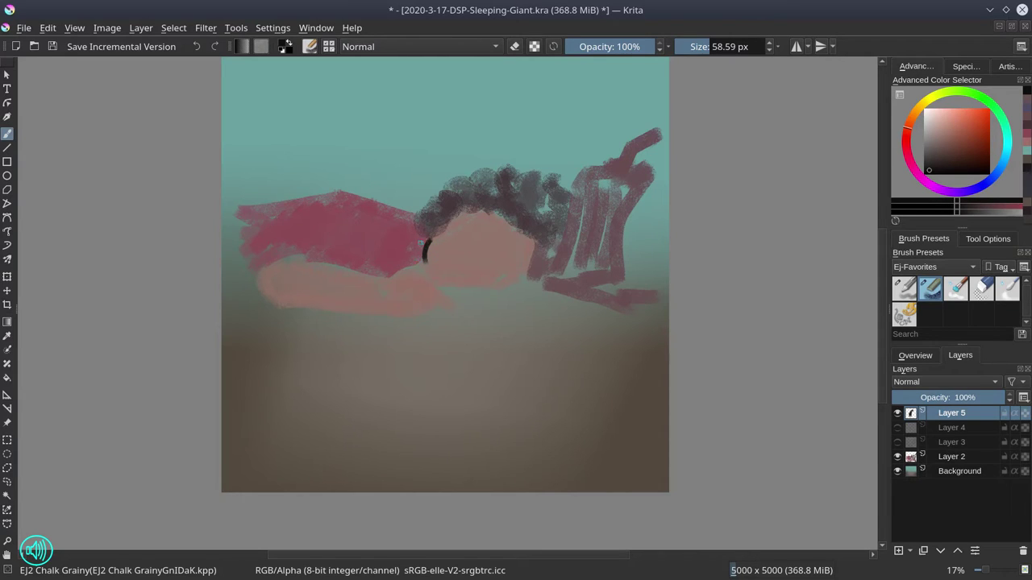
{"action": "left_click_drag", "start_coordinate": [422, 269], "coordinate": [430, 237]}
{"action": "key", "text": "ctrl+z"}
{"action": "key", "text": "ctrl+z"}
{"action": "key", "text": "bracketleft"}
{"action": "left_click_drag", "start_coordinate": [428, 239], "coordinate": [421, 259]}
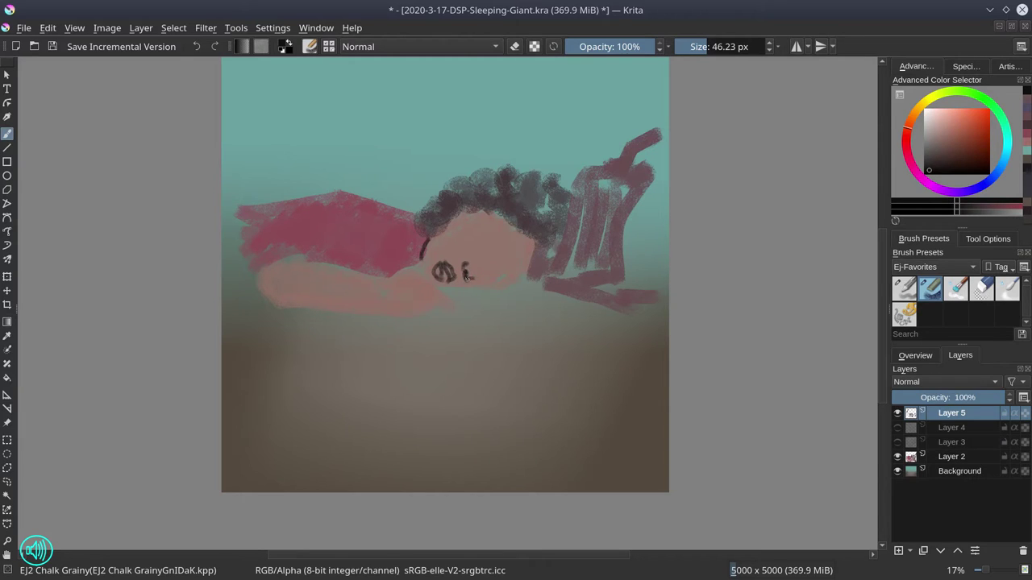
{"action": "left_click_drag", "start_coordinate": [470, 278], "coordinate": [490, 271]}
{"action": "left_click_drag", "start_coordinate": [479, 241], "coordinate": [476, 257]}
- Draw black outlines for the face edge, curly hairline, chin, hand and arm
{"action": "left_click_drag", "start_coordinate": [422, 232], "coordinate": [444, 222]}
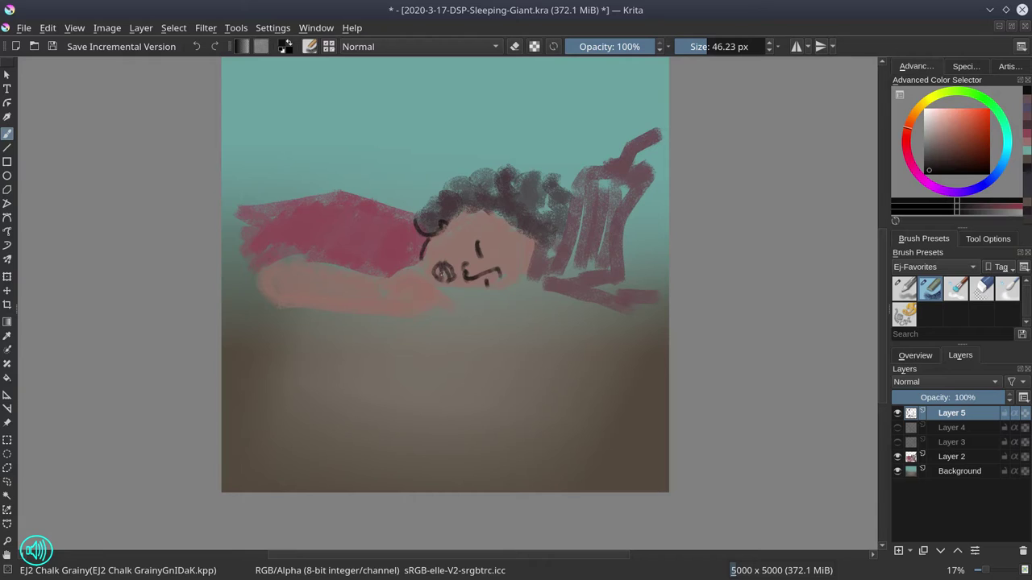
{"action": "left_click_drag", "start_coordinate": [442, 274], "coordinate": [445, 272]}
{"action": "mouse_move", "coordinate": [449, 217]}
{"action": "left_mouse_down"}
{"action": "mouse_move", "coordinate": [521, 231]}
{"action": "mouse_move", "coordinate": [531, 219]}
{"action": "mouse_move", "coordinate": [535, 276]}
{"action": "left_mouse_up"}
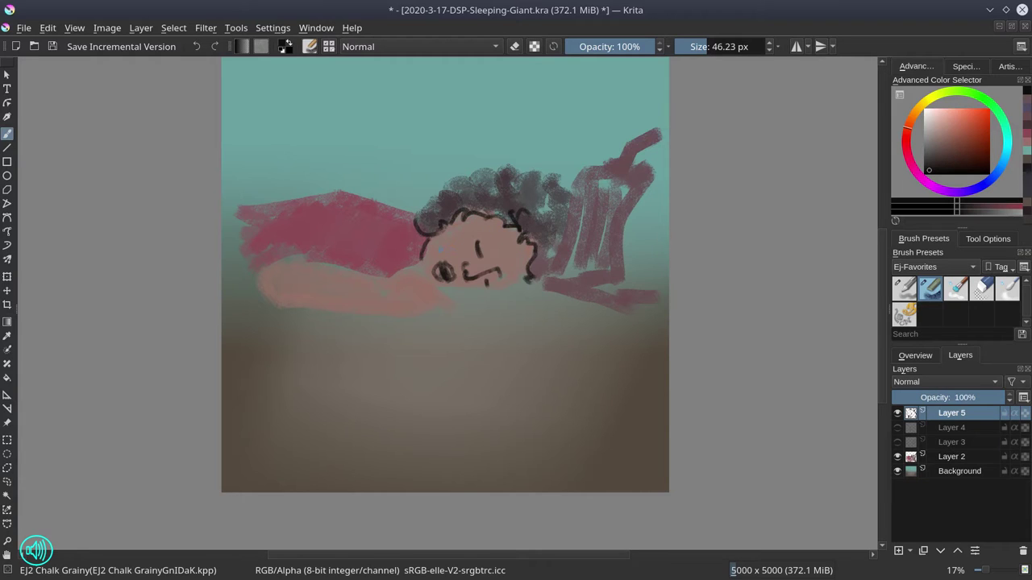
{"action": "mouse_move", "coordinate": [386, 278]}
{"action": "left_mouse_down"}
{"action": "mouse_move", "coordinate": [415, 268]}
{"action": "mouse_move", "coordinate": [439, 306]}
{"action": "left_mouse_up"}
{"action": "mouse_move", "coordinate": [442, 294]}
{"action": "left_mouse_down"}
{"action": "mouse_move", "coordinate": [451, 310]}
{"action": "mouse_move", "coordinate": [417, 307]}
{"action": "left_mouse_up"}
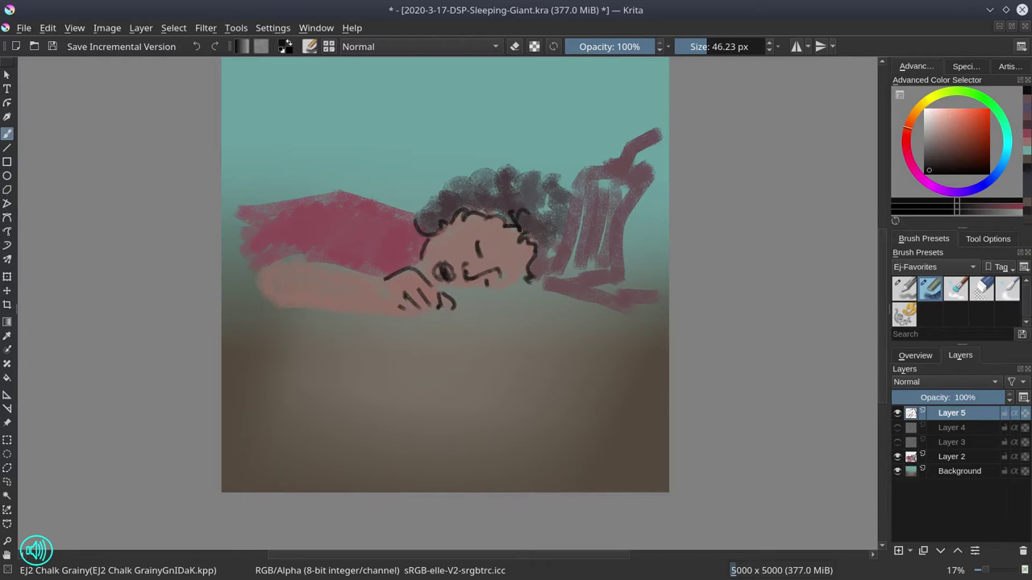
{"action": "left_click_drag", "start_coordinate": [383, 281], "coordinate": [357, 277]}
{"action": "left_click_drag", "start_coordinate": [263, 269], "coordinate": [304, 260]}
- Duplicate Layer 5 and merge the copy back down to darken the line work
{"action": "right_click", "coordinate": [963, 419]}
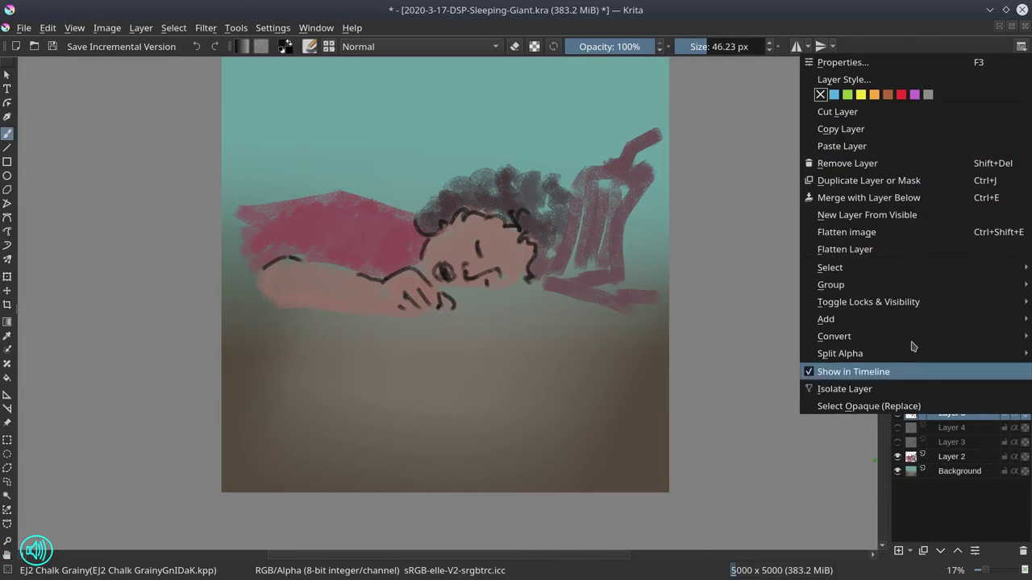
{"action": "left_click", "coordinate": [891, 181]}
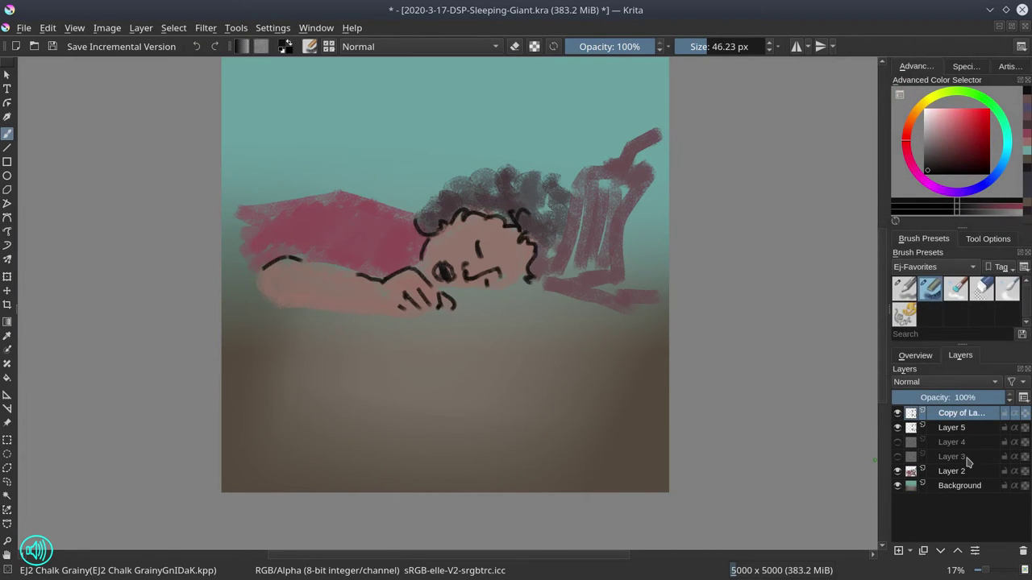
{"action": "right_click", "coordinate": [956, 418]}
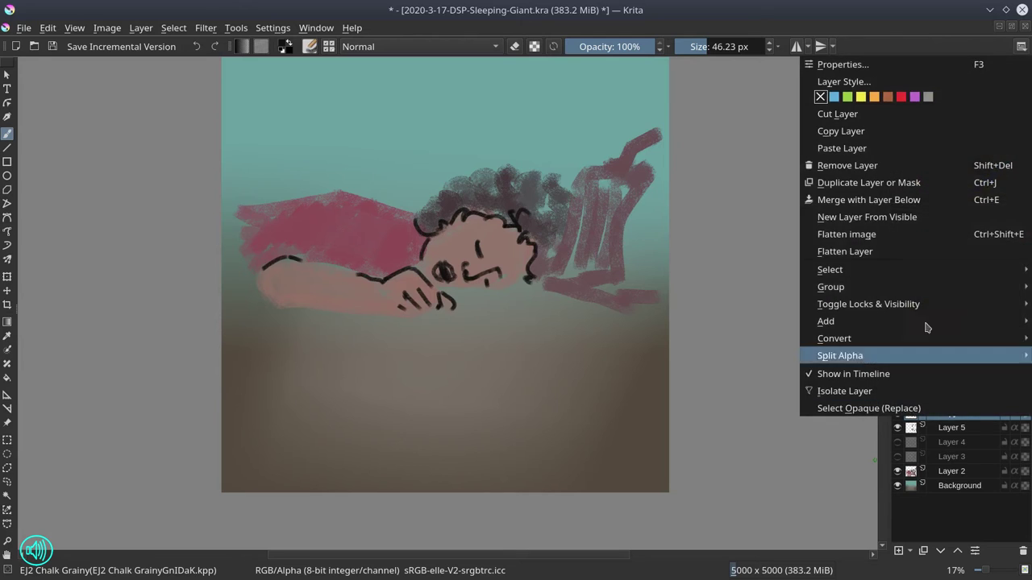
{"action": "left_click", "coordinate": [916, 207]}
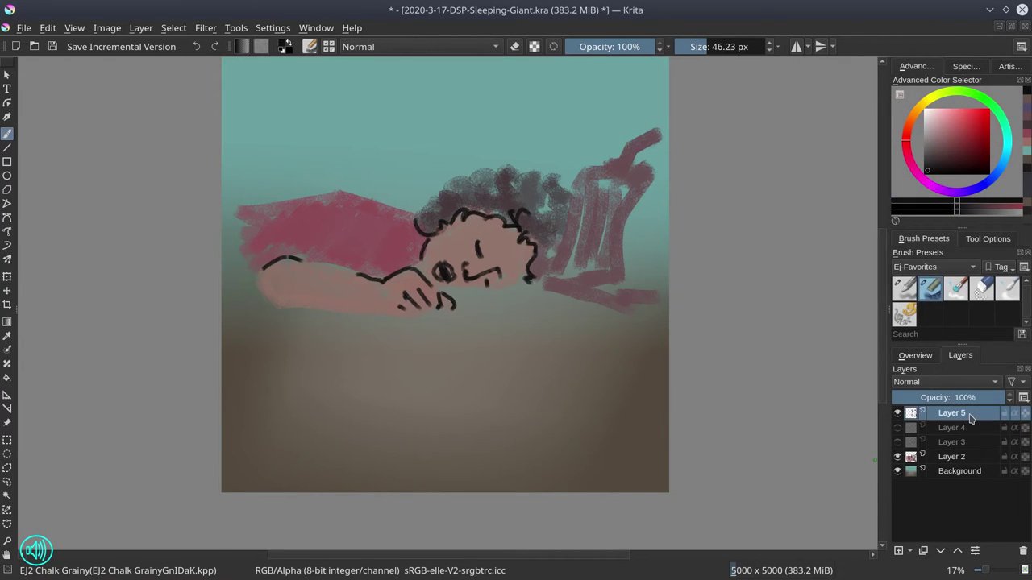
- Duplicate Layer 5 as a hidden backup and show Layers 3 and 4 again
{"action": "right_click", "coordinate": [971, 419]}
{"action": "left_click", "coordinate": [887, 181]}
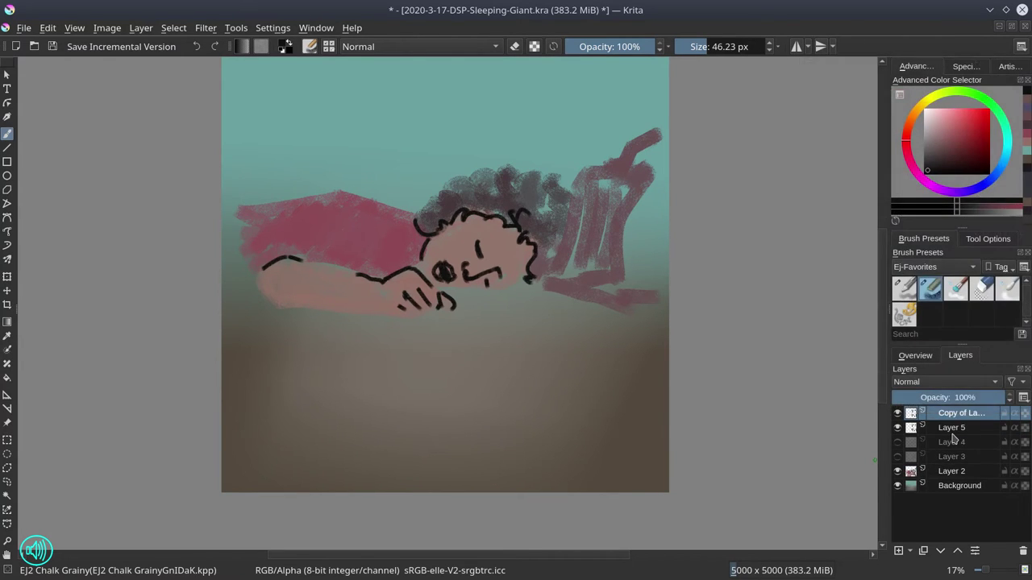
{"action": "left_click", "coordinate": [897, 412]}
{"action": "left_click", "coordinate": [897, 442]}
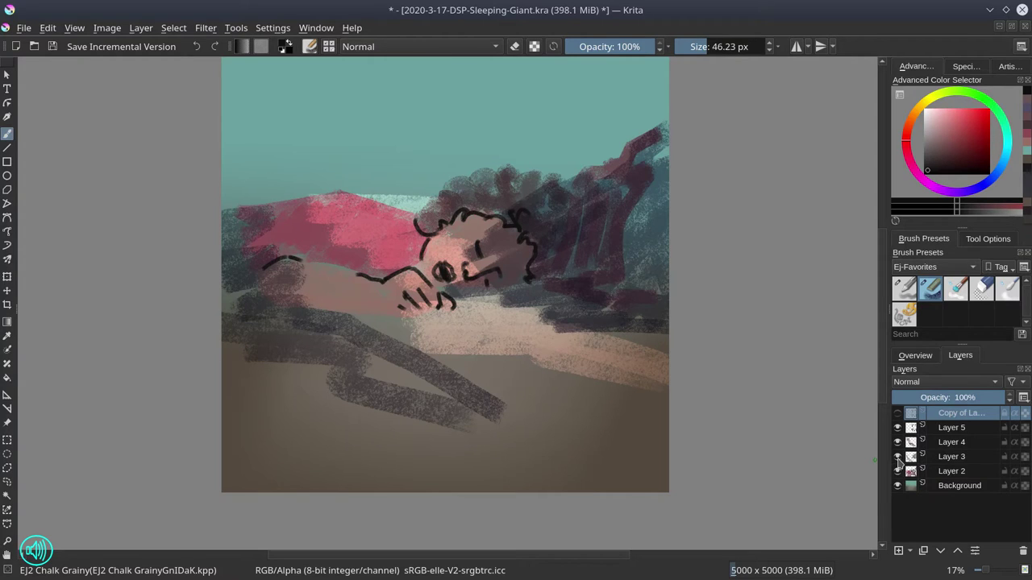
- Add a new layer above Layer 4 and set a dark grey colour with a larger brush
{"action": "left_click", "coordinate": [963, 442]}
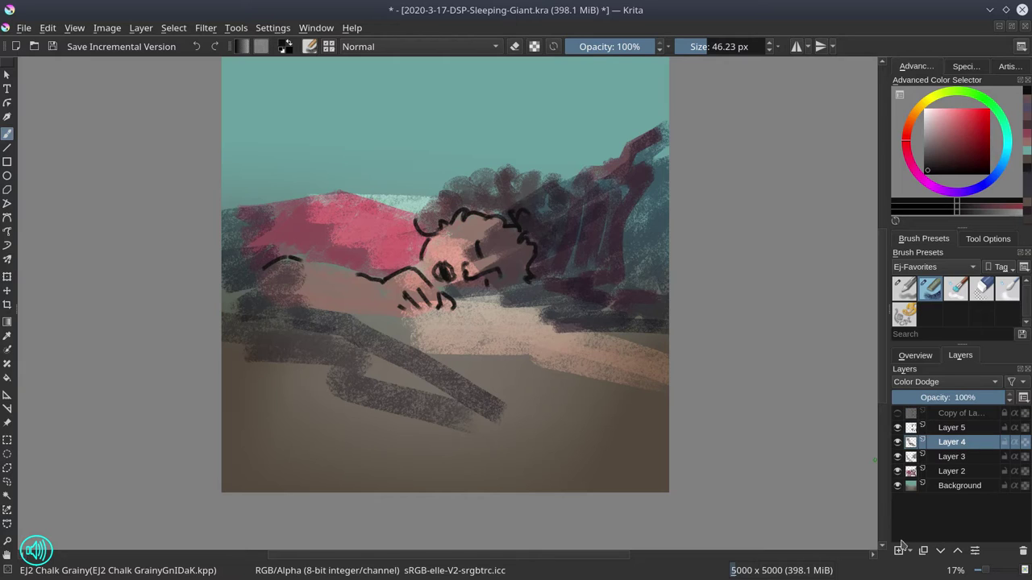
{"action": "left_click", "coordinate": [899, 550]}
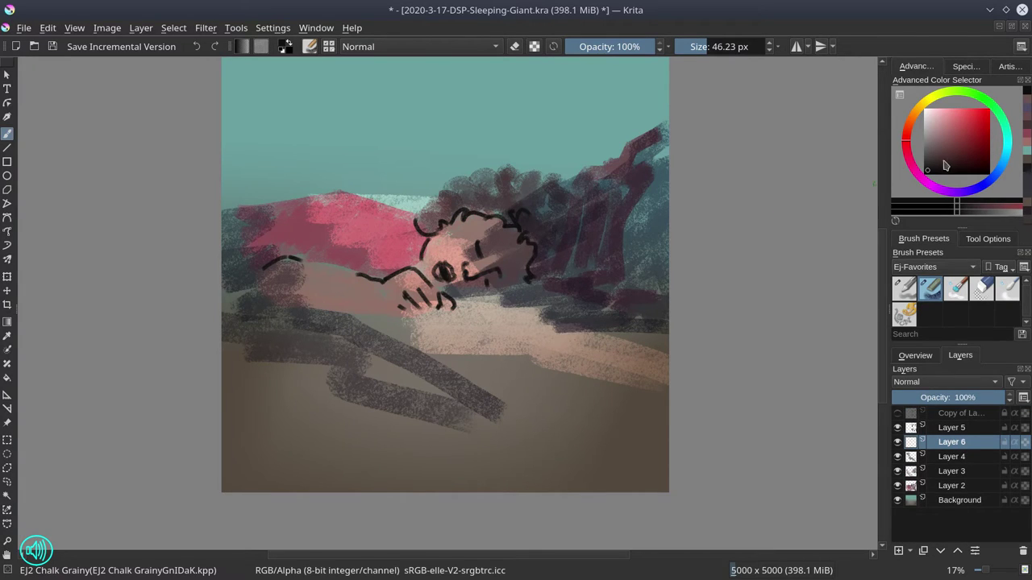
{"action": "left_click", "coordinate": [945, 159]}
{"action": "key", "text": "bracketright"}
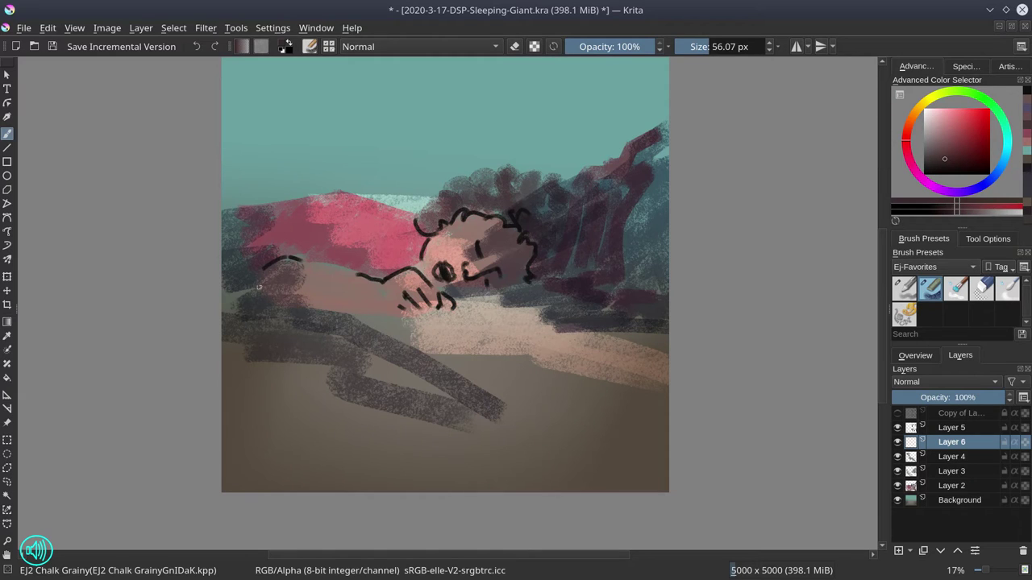
{"action": "key", "text": "bracketright"}
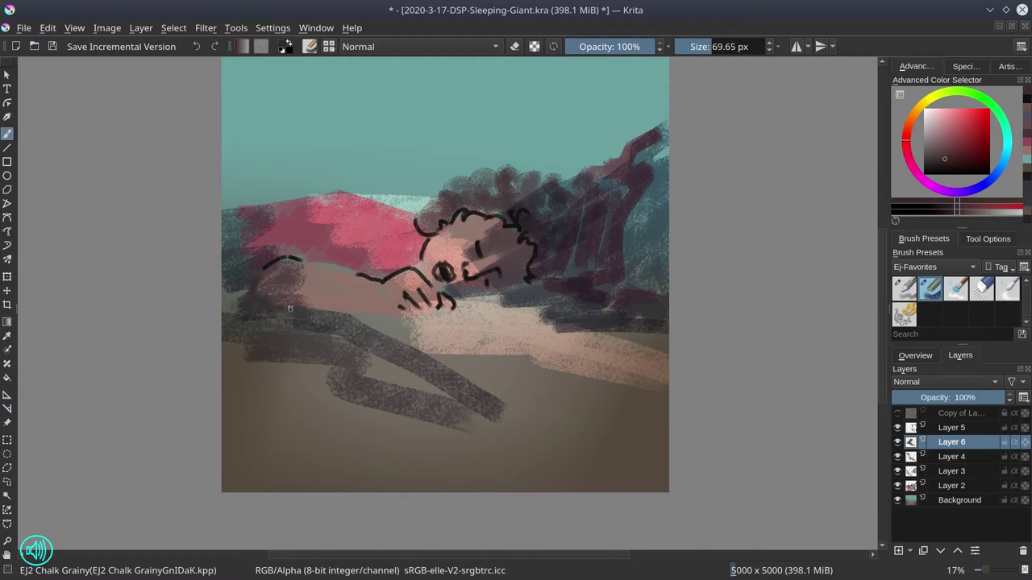
- Paint three dark horizontal chalk strokes across the lower-left ground
{"action": "left_click", "coordinate": [933, 165]}
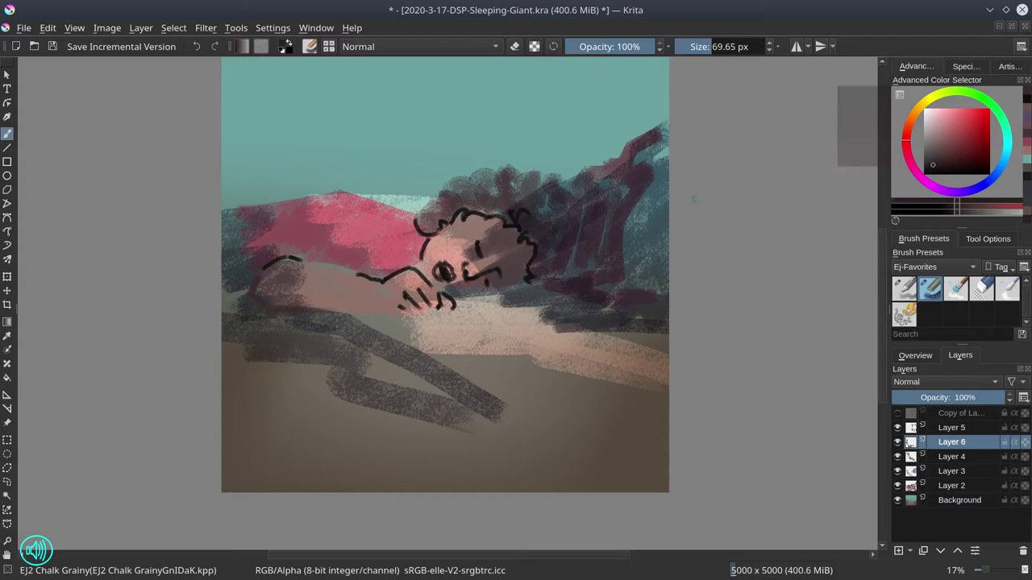
{"action": "left_click_drag", "start_coordinate": [352, 311], "coordinate": [276, 311]}
{"action": "mouse_move", "coordinate": [398, 320]}
{"action": "left_mouse_down"}
{"action": "mouse_move", "coordinate": [252, 320]}
{"action": "mouse_move", "coordinate": [335, 321]}
{"action": "left_mouse_up"}
{"action": "mouse_move", "coordinate": [224, 316]}
{"action": "left_mouse_down"}
{"action": "mouse_move", "coordinate": [279, 315]}
{"action": "mouse_move", "coordinate": [262, 299]}
{"action": "left_mouse_up"}
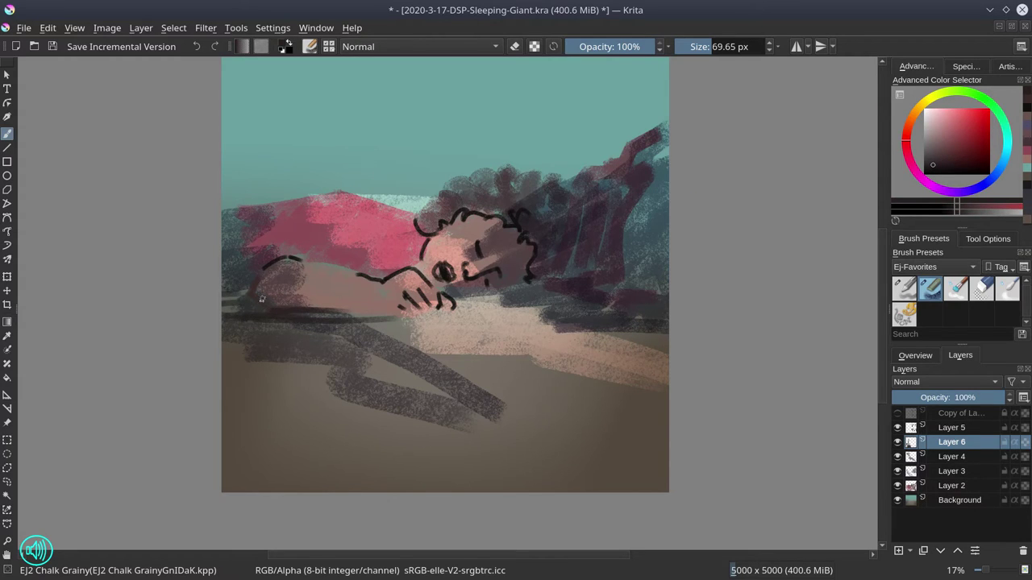
- On Layer 2, set the colour to green and enlarge the brush to about 116 px
{"action": "left_click", "coordinate": [951, 486]}
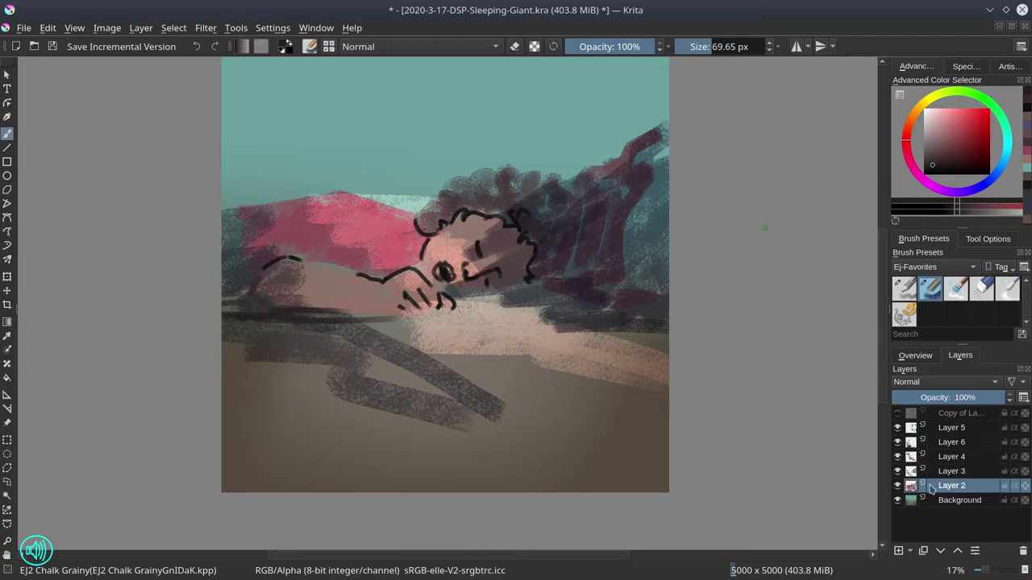
{"action": "left_click", "coordinate": [990, 102]}
{"action": "left_click_drag", "start_coordinate": [971, 117], "coordinate": [946, 151]}
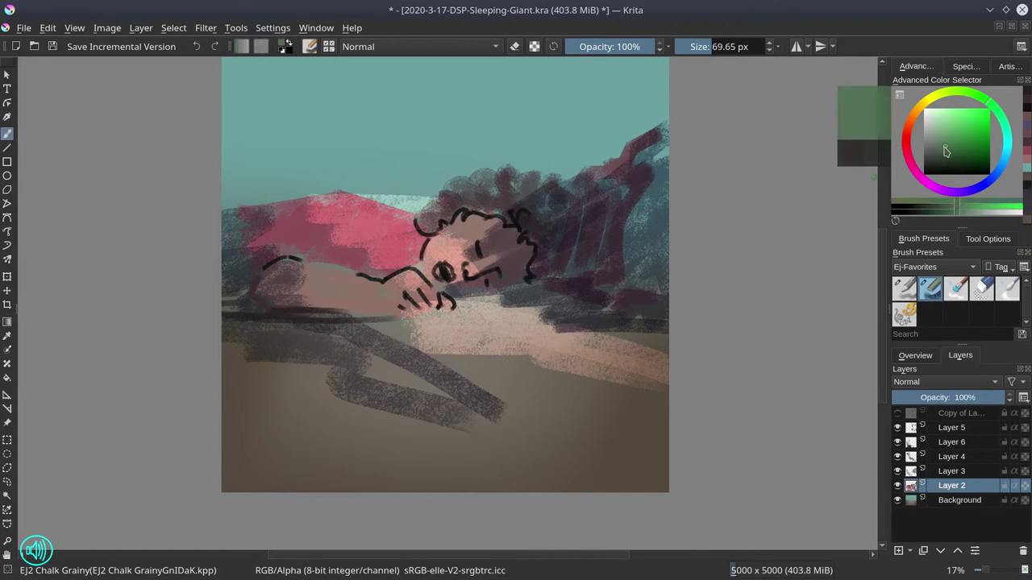
{"action": "mouse_move", "coordinate": [242, 325]}
{"action": "left_mouse_down"}
{"action": "mouse_move", "coordinate": [362, 348]}
{"action": "mouse_move", "coordinate": [362, 329]}
{"action": "mouse_move", "coordinate": [370, 337]}
{"action": "mouse_move", "coordinate": [341, 331]}
{"action": "mouse_move", "coordinate": [391, 335]}
{"action": "mouse_move", "coordinate": [411, 351]}
{"action": "mouse_move", "coordinate": [360, 376]}
{"action": "mouse_move", "coordinate": [248, 355]}
{"action": "mouse_move", "coordinate": [235, 332]}
{"action": "mouse_move", "coordinate": [258, 313]}
{"action": "left_mouse_up"}
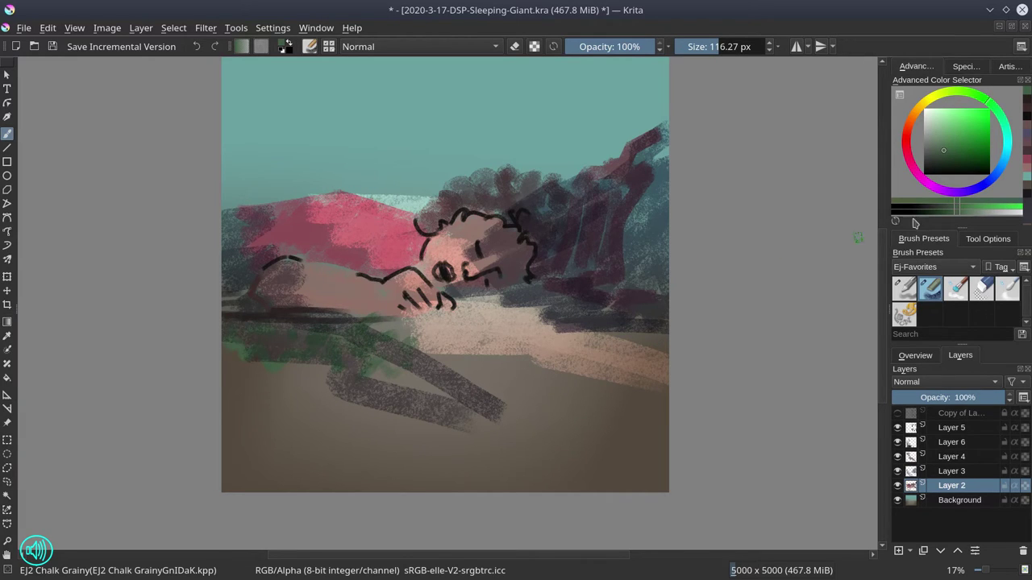
- Paint bright green grass strokes along the ground below the giant's face
{"action": "left_click", "coordinate": [954, 131]}
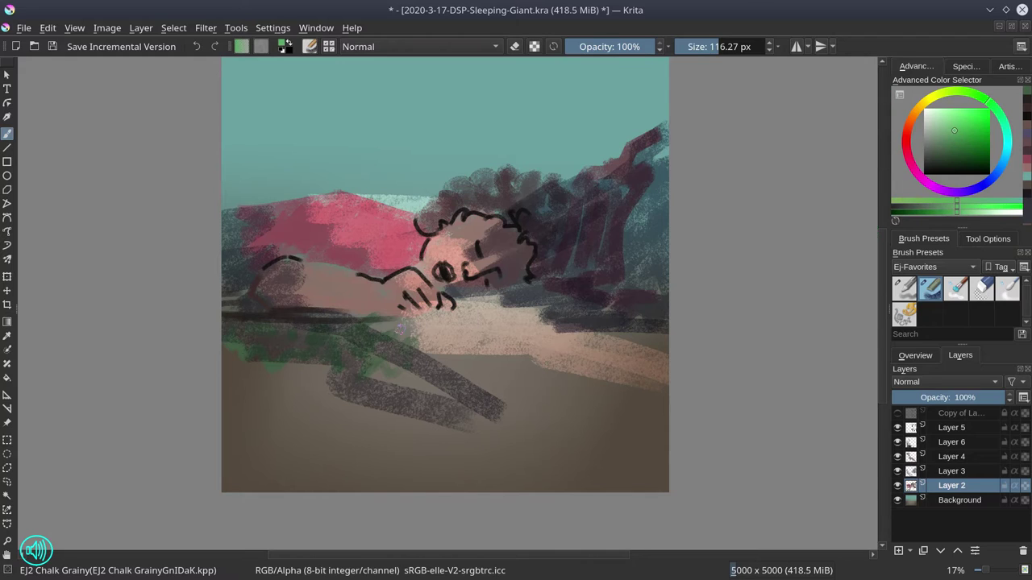
{"action": "mouse_move", "coordinate": [395, 327]}
{"action": "left_mouse_down"}
{"action": "mouse_move", "coordinate": [428, 321]}
{"action": "mouse_move", "coordinate": [435, 339]}
{"action": "mouse_move", "coordinate": [467, 350]}
{"action": "mouse_move", "coordinate": [440, 355]}
{"action": "mouse_move", "coordinate": [494, 357]}
{"action": "mouse_move", "coordinate": [454, 363]}
{"action": "mouse_move", "coordinate": [506, 369]}
{"action": "left_mouse_up"}
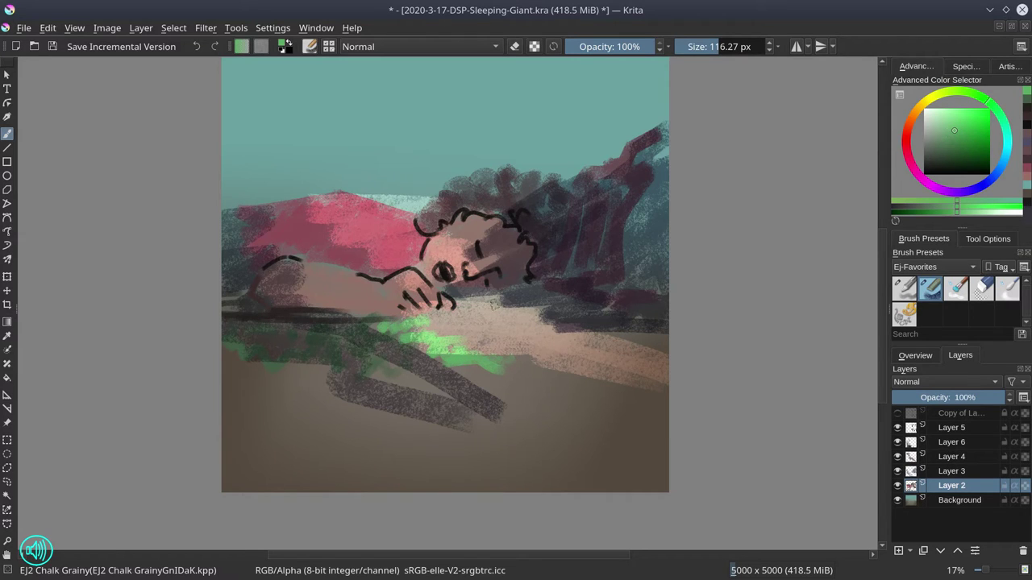
{"action": "mouse_move", "coordinate": [479, 299]}
{"action": "left_mouse_down"}
{"action": "mouse_move", "coordinate": [452, 294]}
{"action": "mouse_move", "coordinate": [585, 303]}
{"action": "mouse_move", "coordinate": [570, 292]}
{"action": "mouse_move", "coordinate": [593, 318]}
{"action": "mouse_move", "coordinate": [665, 322]}
{"action": "left_mouse_up"}
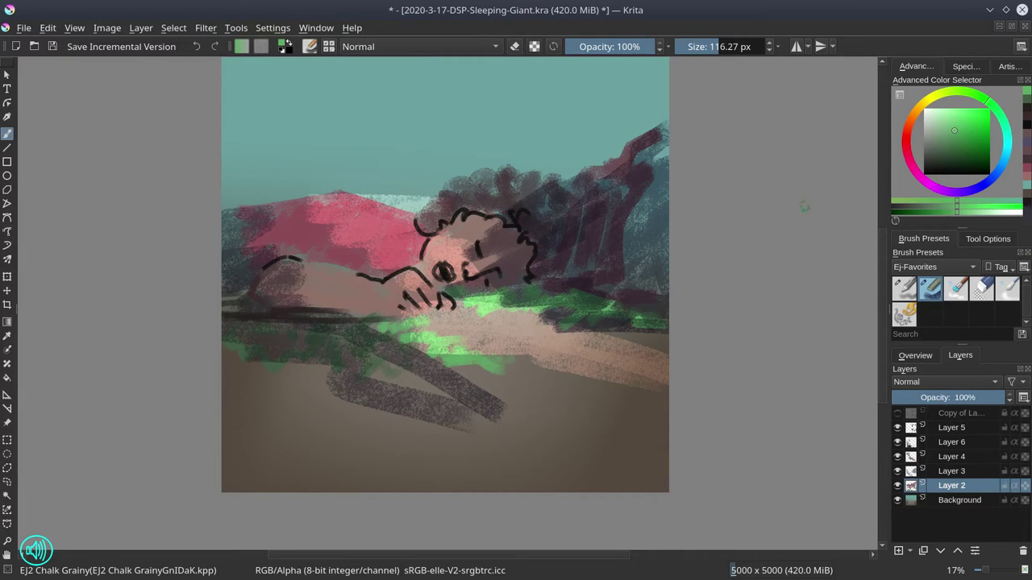
- On Layer 6, paint the tiny dark grey rider and walker with a ~78 px brush, then save
{"action": "left_click", "coordinate": [962, 442]}
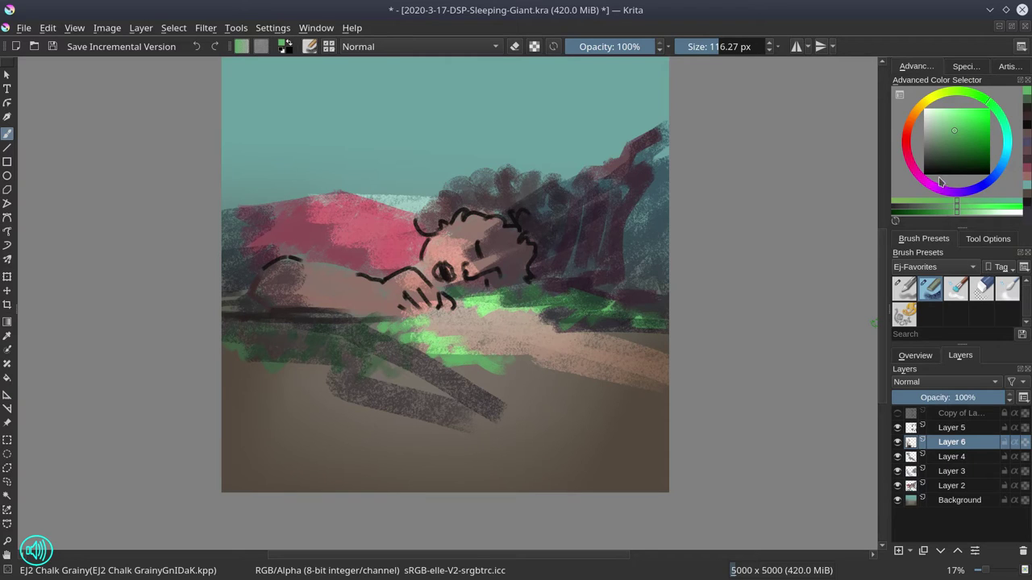
{"action": "key", "text": "bracketleft"}
{"action": "key", "text": "bracketleft"}
{"action": "left_click", "coordinate": [643, 249], "text": "ctrl"}
{"action": "key", "text": "bracketleft"}
{"action": "key", "text": "bracketleft"}
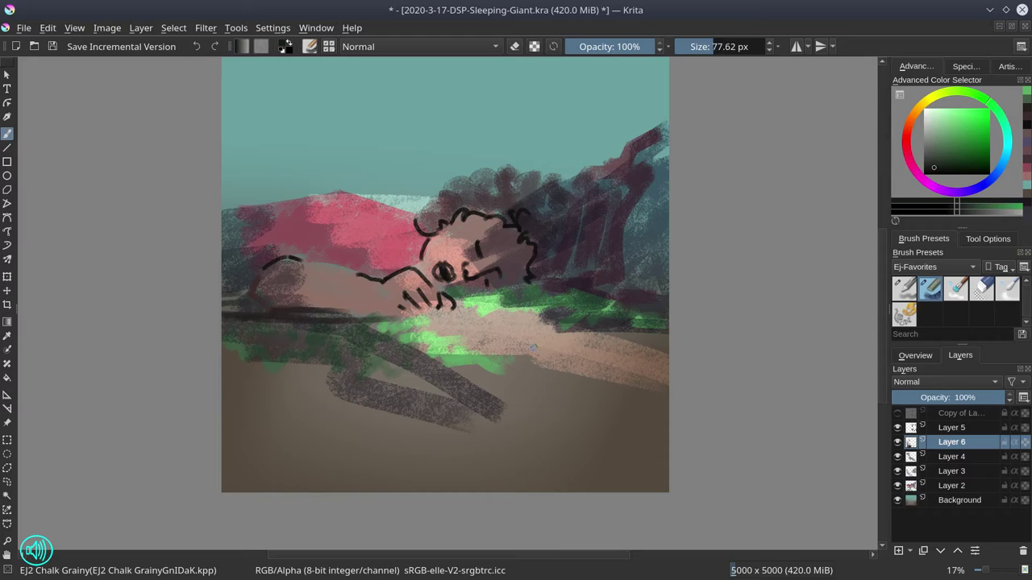
{"action": "key", "text": "bracketleft"}
{"action": "key", "text": "bracketleft"}
{"action": "key", "text": "bracketleft"}
{"action": "key", "text": "bracketleft"}
{"action": "key", "text": "bracketleft"}
{"action": "key", "text": "bracketleft"}
{"action": "left_click_drag", "start_coordinate": [514, 333], "coordinate": [515, 339]}
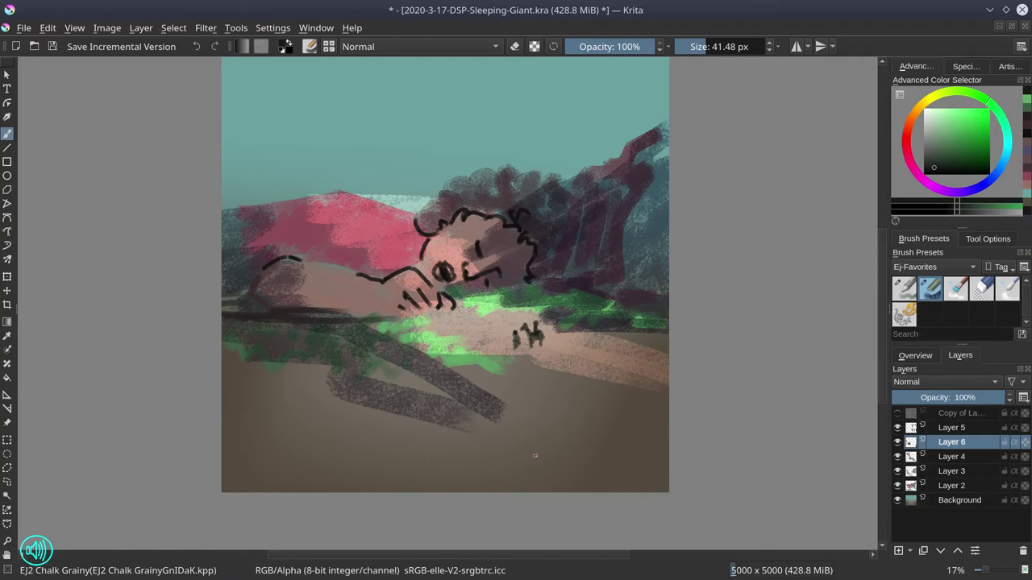
{"action": "left_click", "coordinate": [52, 46]}
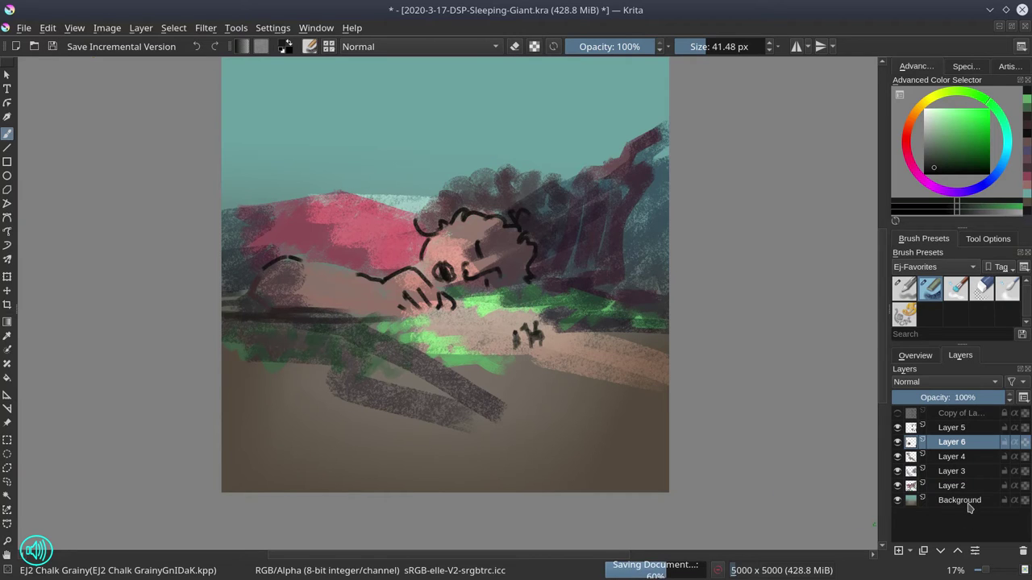
- On the Background layer, paint light cyan streaks along the horizon with a ~225 px brush
{"action": "left_click", "coordinate": [970, 504]}
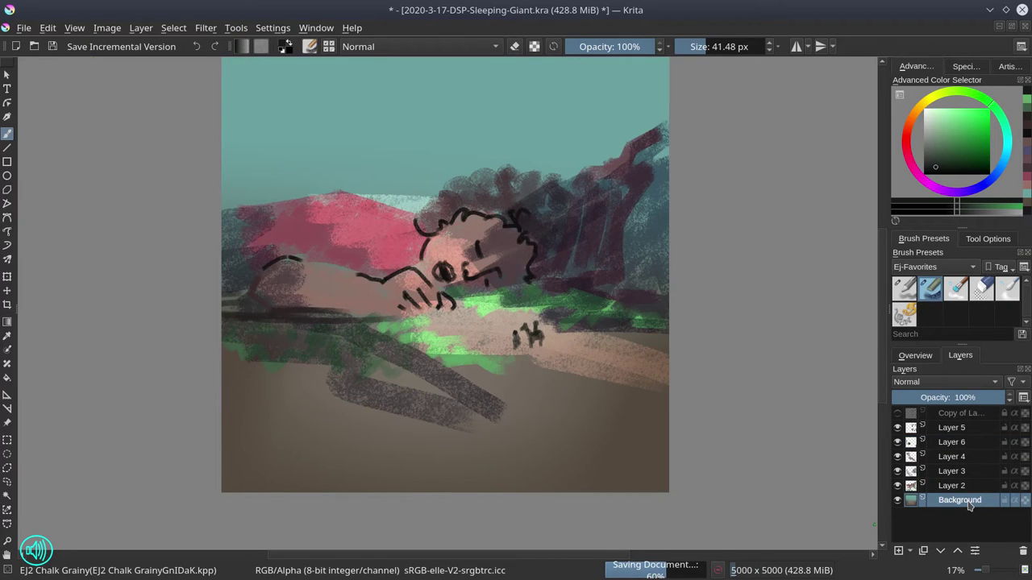
{"action": "left_click", "coordinate": [935, 118]}
{"action": "left_click", "coordinate": [1009, 148]}
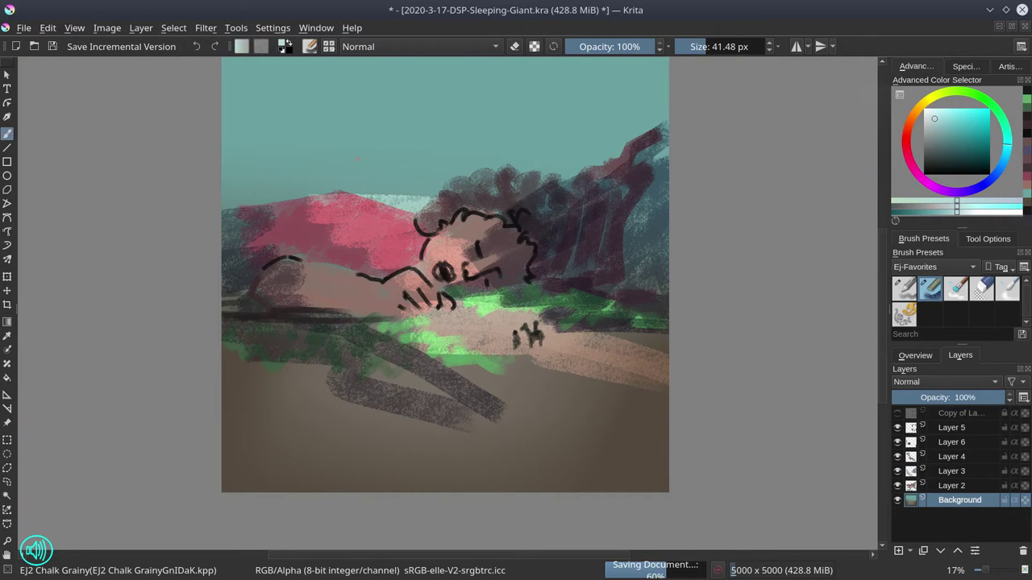
{"action": "mouse_move", "coordinate": [307, 164]}
{"action": "left_mouse_down"}
{"action": "mouse_move", "coordinate": [521, 186]}
{"action": "mouse_move", "coordinate": [334, 201]}
{"action": "mouse_move", "coordinate": [563, 195]}
{"action": "left_mouse_up"}
{"action": "left_click", "coordinate": [259, 196]}
{"action": "left_click_drag", "start_coordinate": [414, 190], "coordinate": [545, 183]}
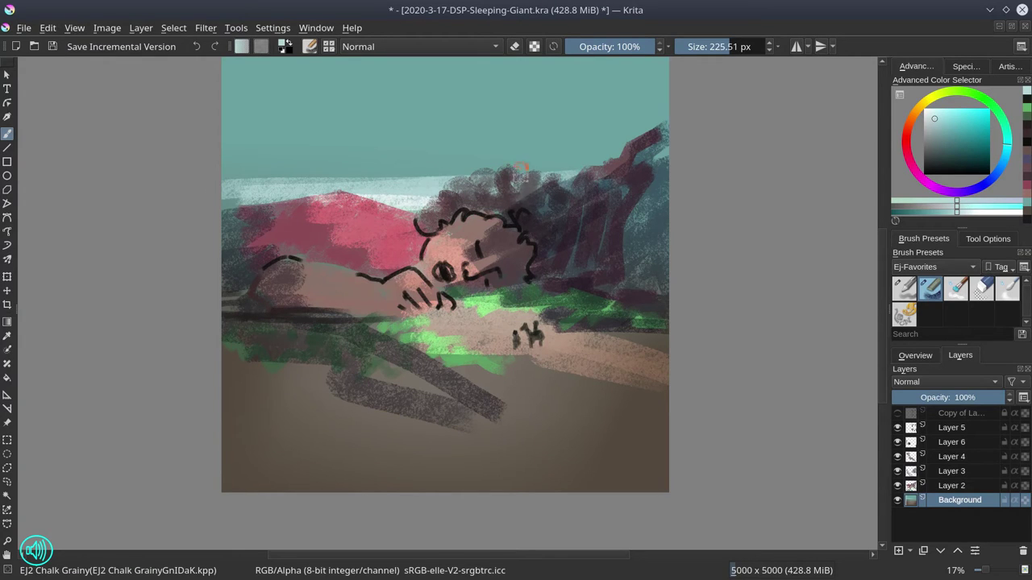
{"action": "left_click_drag", "start_coordinate": [375, 182], "coordinate": [617, 169]}
{"action": "mouse_move", "coordinate": [183, 185]}
{"action": "left_mouse_down"}
{"action": "mouse_move", "coordinate": [449, 166]}
{"action": "mouse_move", "coordinate": [270, 161]}
{"action": "mouse_move", "coordinate": [594, 155]}
{"action": "left_mouse_up"}
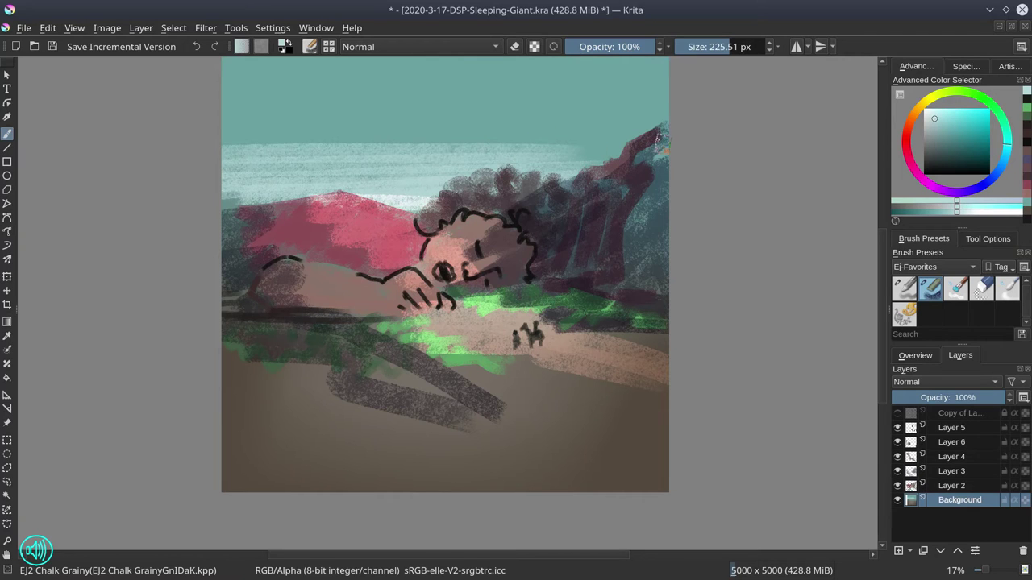
- Add two grey-blue horizontal streaks higher across the sky
{"action": "left_click", "coordinate": [945, 129]}
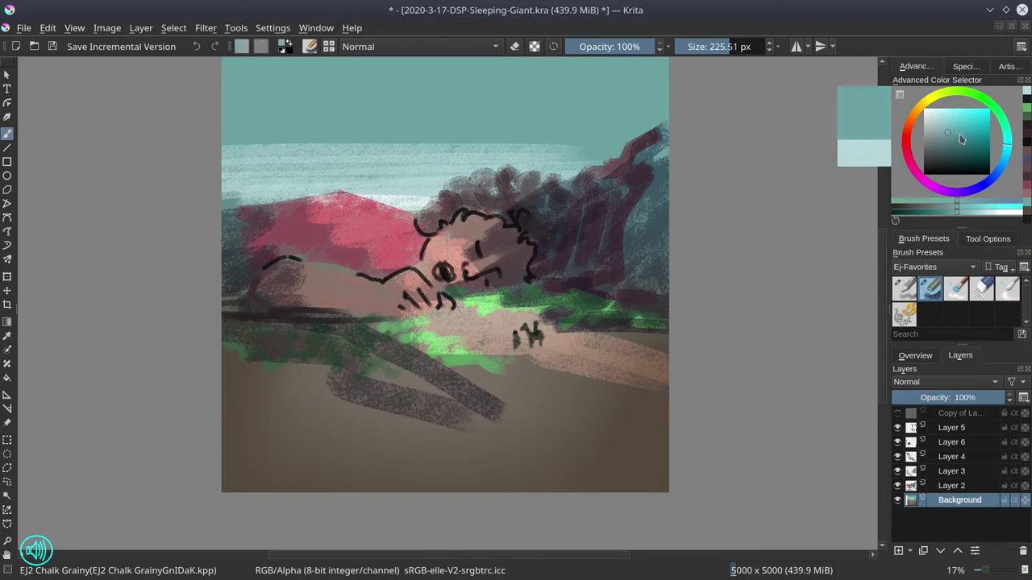
{"action": "left_click_drag", "start_coordinate": [1007, 145], "coordinate": [1005, 165]}
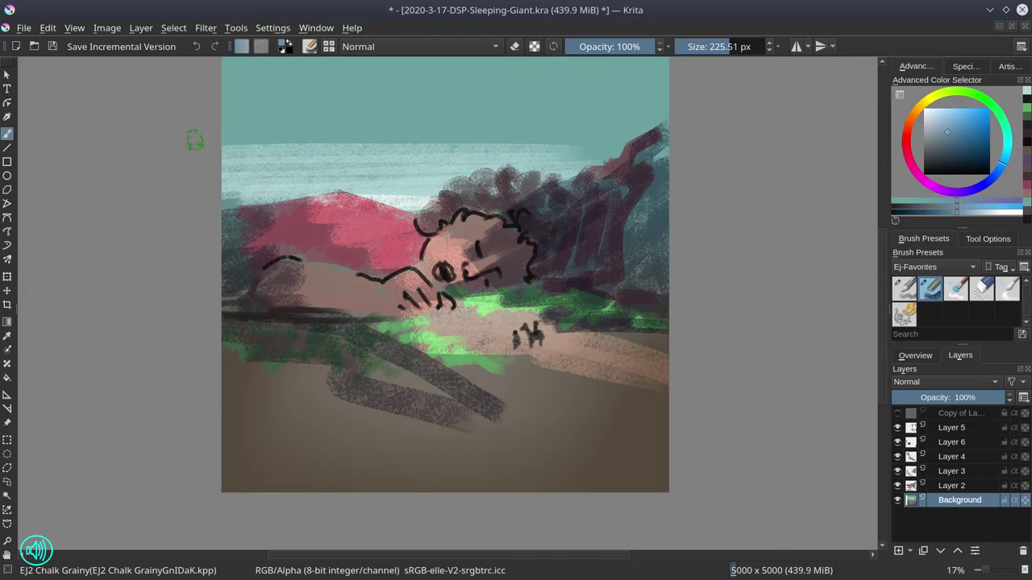
{"action": "left_click_drag", "start_coordinate": [193, 138], "coordinate": [598, 129]}
{"action": "left_click_drag", "start_coordinate": [212, 110], "coordinate": [678, 105]}
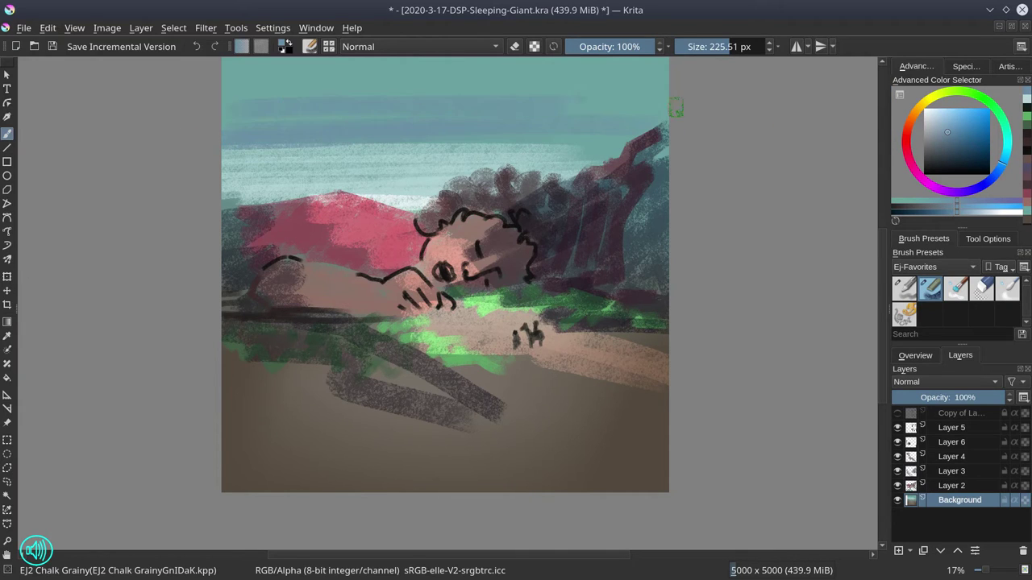
- Paint deeper blue streaks across the upper sky and along the top edge
{"action": "left_click", "coordinate": [476, 75], "text": "ctrl"}
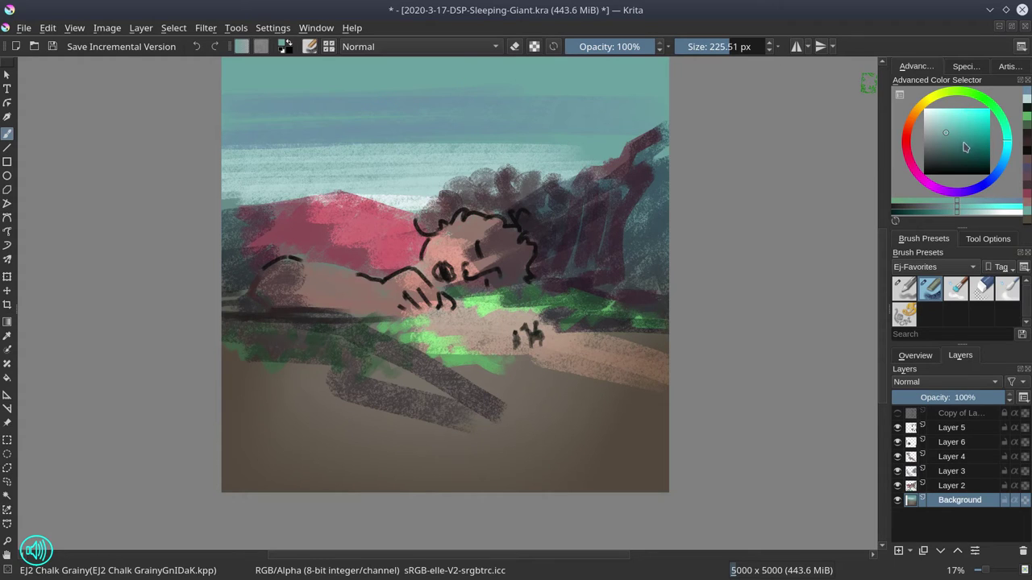
{"action": "left_click", "coordinate": [998, 176]}
{"action": "left_click", "coordinate": [958, 136]}
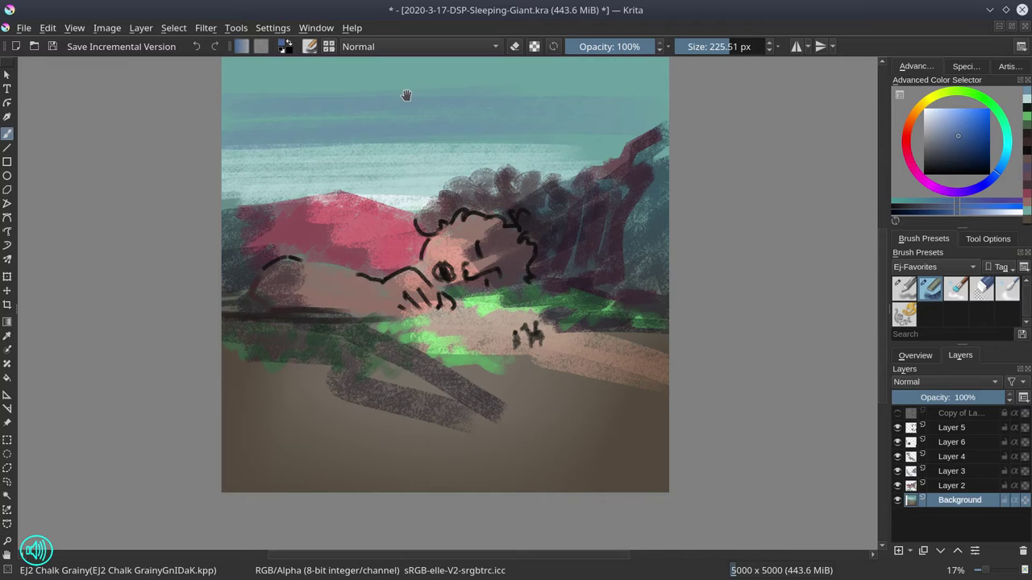
{"action": "left_click_drag", "start_coordinate": [410, 94], "coordinate": [398, 131]}
{"action": "left_click_drag", "start_coordinate": [216, 121], "coordinate": [579, 118]}
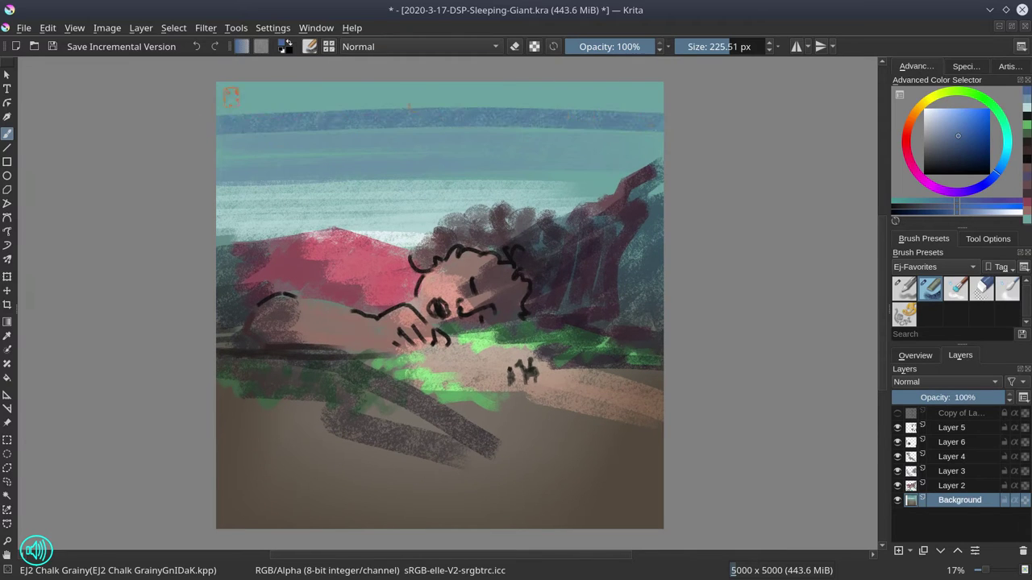
{"action": "left_click_drag", "start_coordinate": [226, 95], "coordinate": [713, 69]}
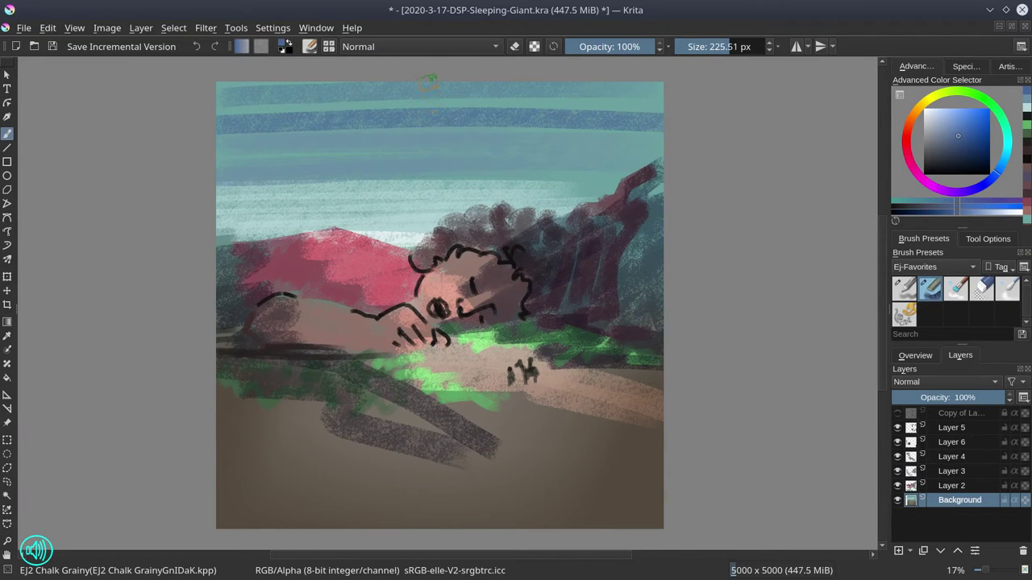
- Crop the square painting to a wide landscape area
{"action": "left_click", "coordinate": [8, 305]}
{"action": "left_click_drag", "start_coordinate": [215, 162], "coordinate": [448, 357]}
{"action": "left_click_drag", "start_coordinate": [820, 448], "coordinate": [821, 468]}
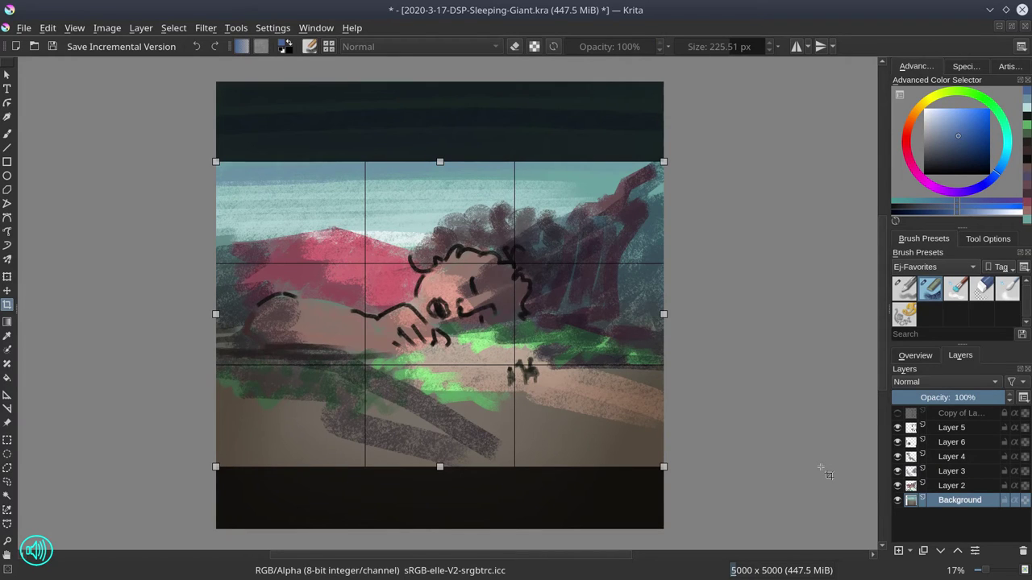
{"action": "key", "text": "Return"}
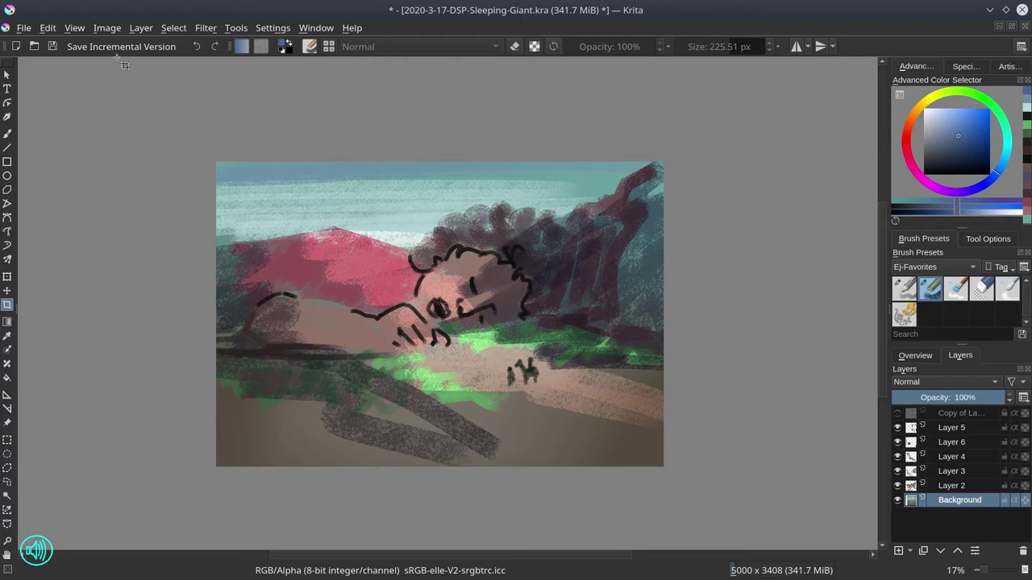
- Resize the canvas height to 3400, making it 5000 x 3400 px
{"action": "left_click", "coordinate": [106, 28]}
{"action": "left_click", "coordinate": [139, 255]}
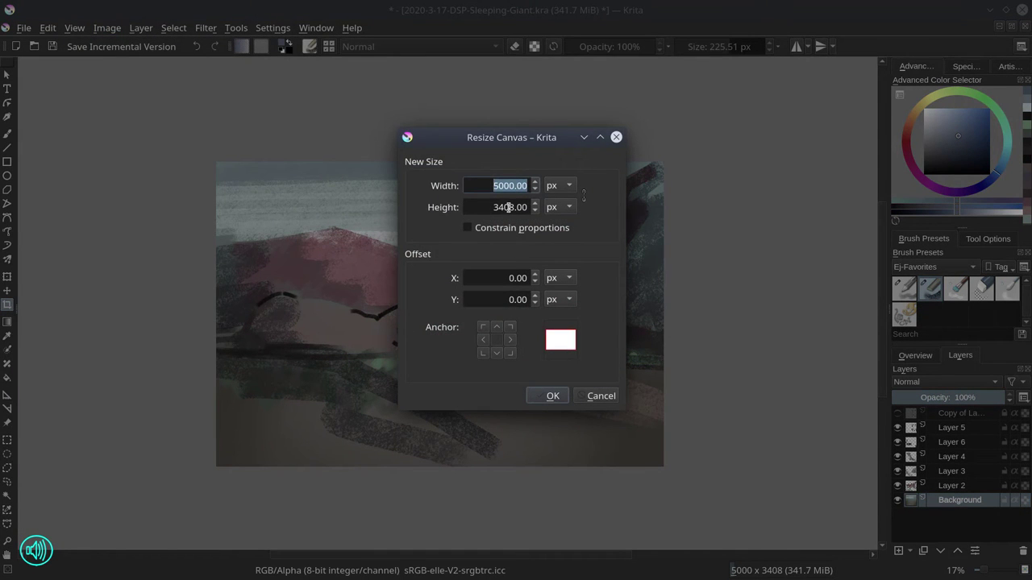
{"action": "left_click", "coordinate": [509, 207]}
{"action": "type", "text": "0"}
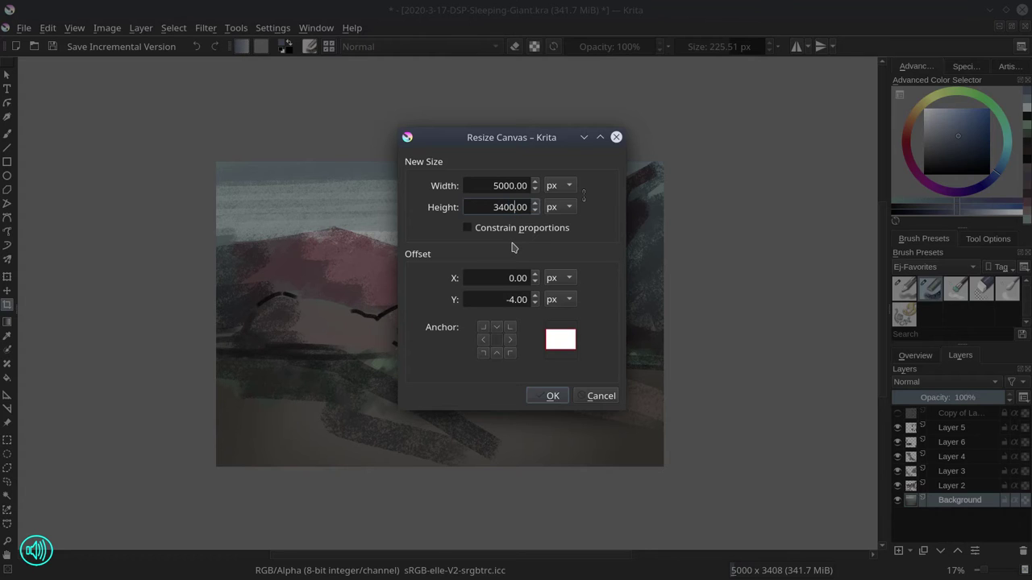
{"action": "left_click", "coordinate": [554, 398]}
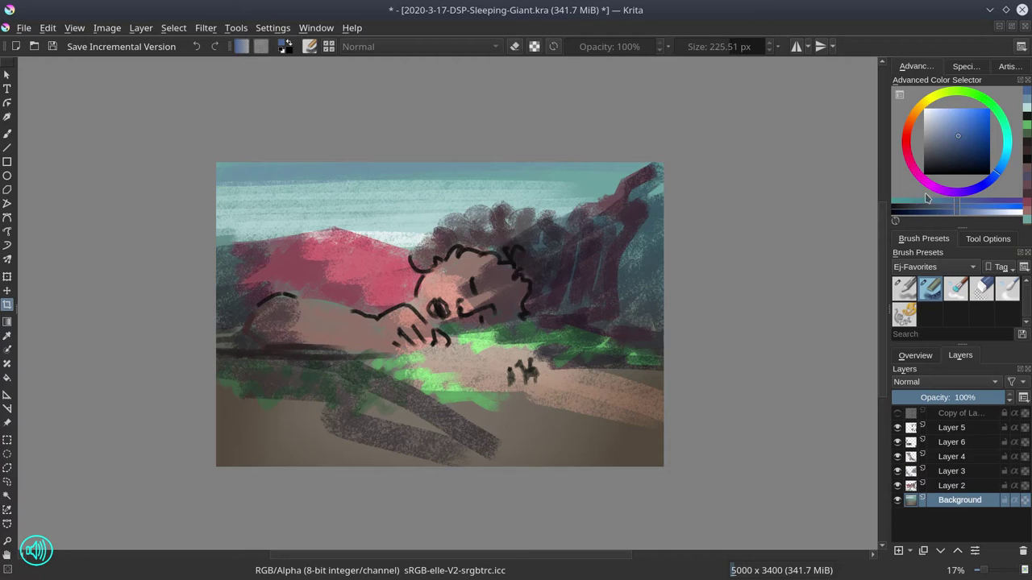
- Paint green, then darker green, chalk strokes in the lower left
{"action": "left_click", "coordinate": [995, 115]}
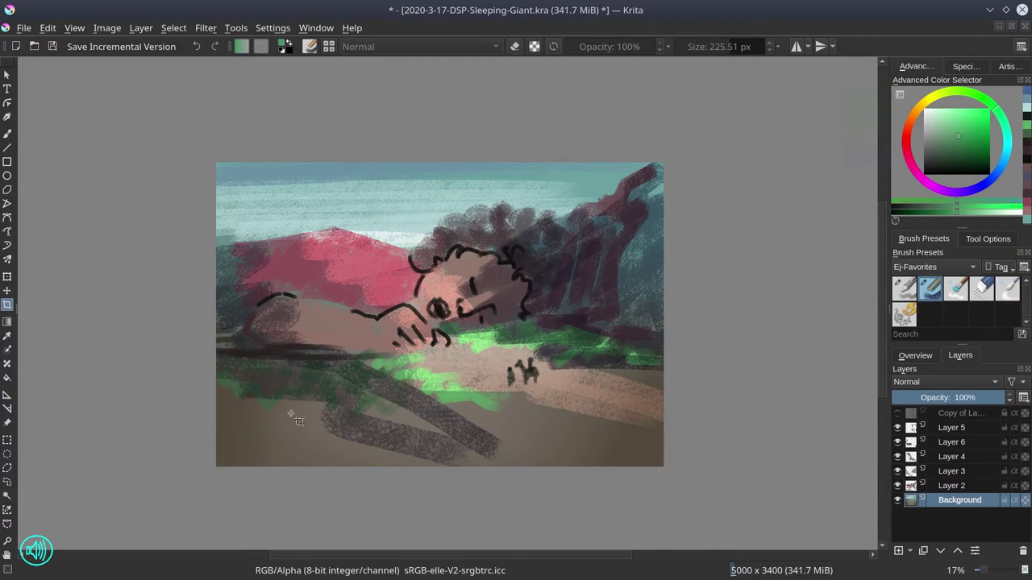
{"action": "left_click", "coordinate": [7, 133]}
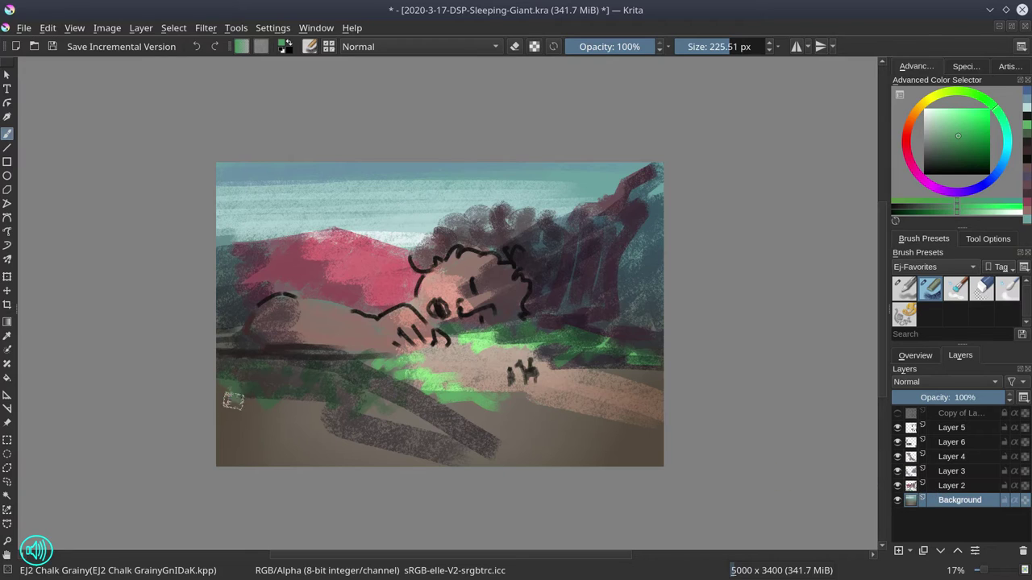
{"action": "left_click_drag", "start_coordinate": [227, 402], "coordinate": [357, 400]}
{"action": "left_click", "coordinate": [946, 153]}
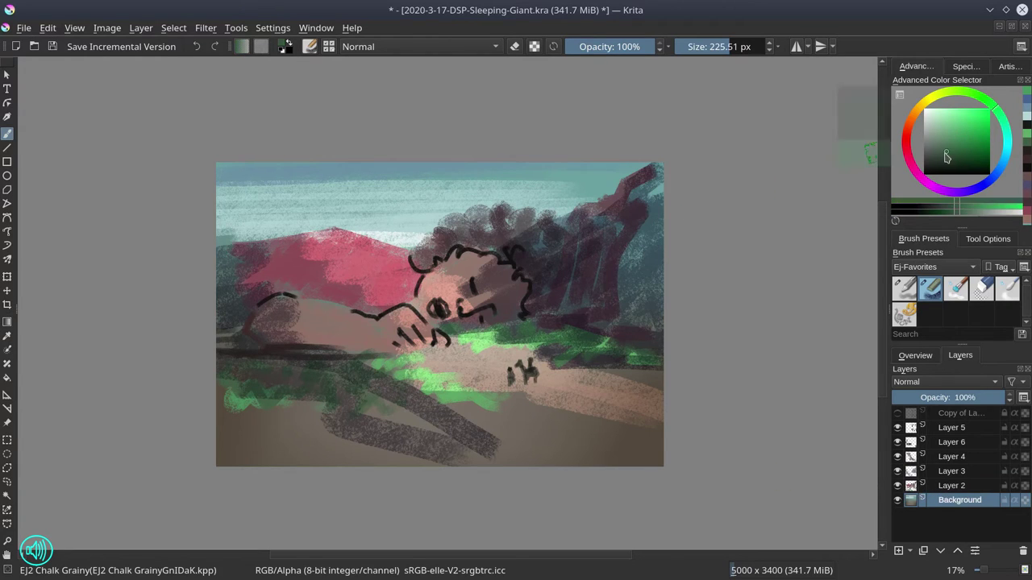
{"action": "left_click_drag", "start_coordinate": [302, 406], "coordinate": [353, 390]}
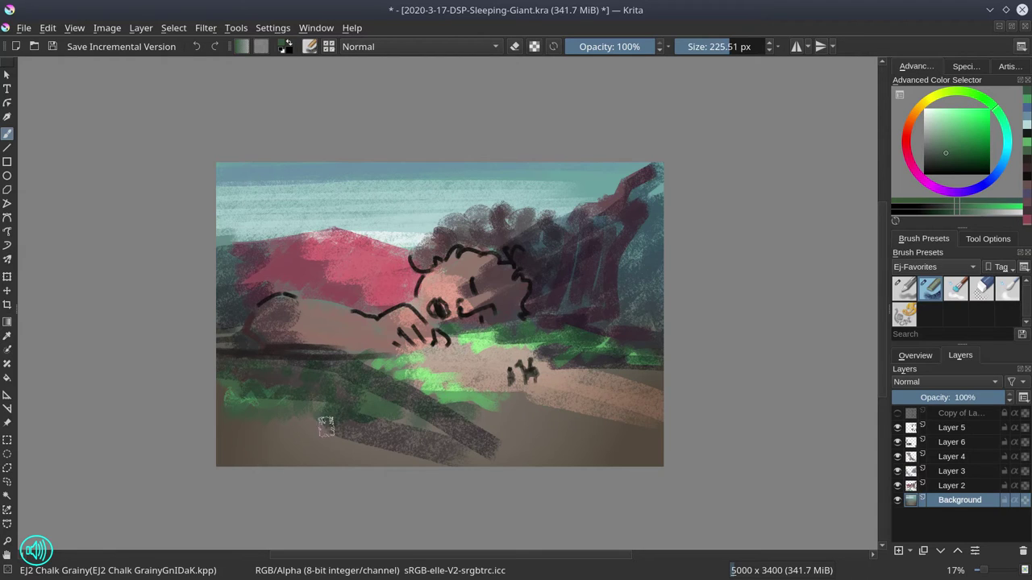
{"action": "left_click_drag", "start_coordinate": [251, 395], "coordinate": [274, 423]}
- Paint reddish-dark chalk strokes across the bottom foreground toward the right edge
{"action": "left_click", "coordinate": [906, 134]}
{"action": "left_click", "coordinate": [948, 156]}
{"action": "mouse_move", "coordinate": [234, 442]}
{"action": "left_mouse_down"}
{"action": "mouse_move", "coordinate": [277, 432]}
{"action": "mouse_move", "coordinate": [244, 438]}
{"action": "mouse_move", "coordinate": [266, 479]}
{"action": "mouse_move", "coordinate": [318, 476]}
{"action": "mouse_move", "coordinate": [356, 459]}
{"action": "left_mouse_up"}
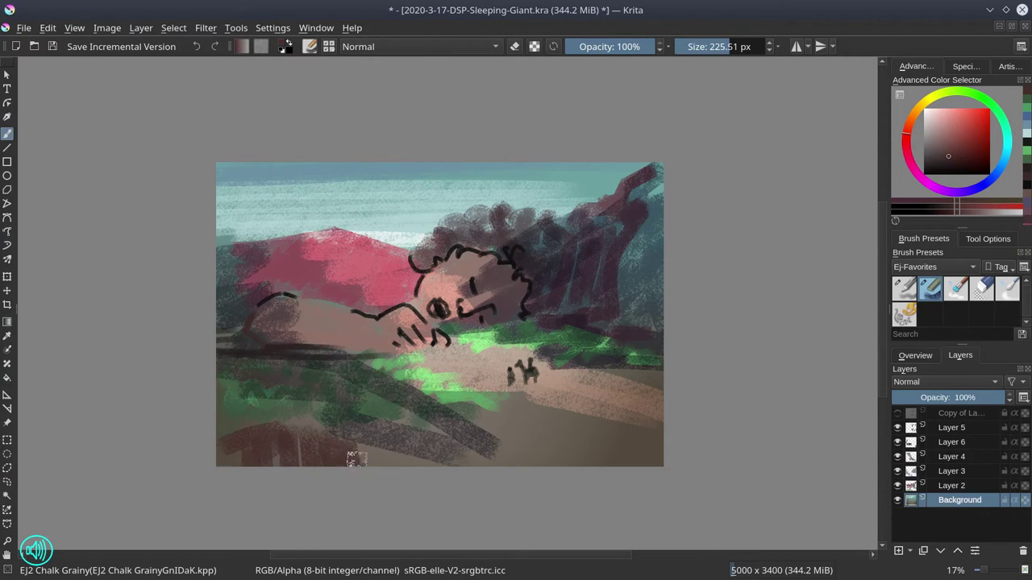
{"action": "mouse_move", "coordinate": [299, 427]}
{"action": "left_mouse_down"}
{"action": "mouse_move", "coordinate": [472, 460]}
{"action": "mouse_move", "coordinate": [682, 421]}
{"action": "left_mouse_up"}
{"action": "mouse_move", "coordinate": [516, 452]}
{"action": "left_mouse_down"}
{"action": "mouse_move", "coordinate": [665, 452]}
{"action": "mouse_move", "coordinate": [403, 457]}
{"action": "mouse_move", "coordinate": [214, 431]}
{"action": "mouse_move", "coordinate": [246, 463]}
{"action": "mouse_move", "coordinate": [295, 461]}
{"action": "left_mouse_up"}
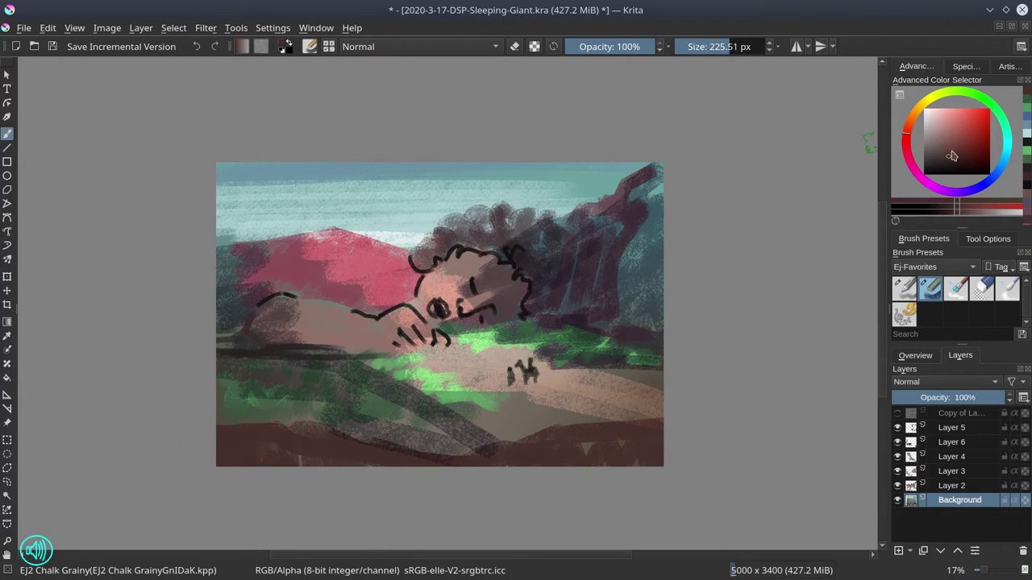
- Add light pink blocks at the bottom left, centre and right
{"action": "left_click", "coordinate": [338, 494], "text": "ctrl"}
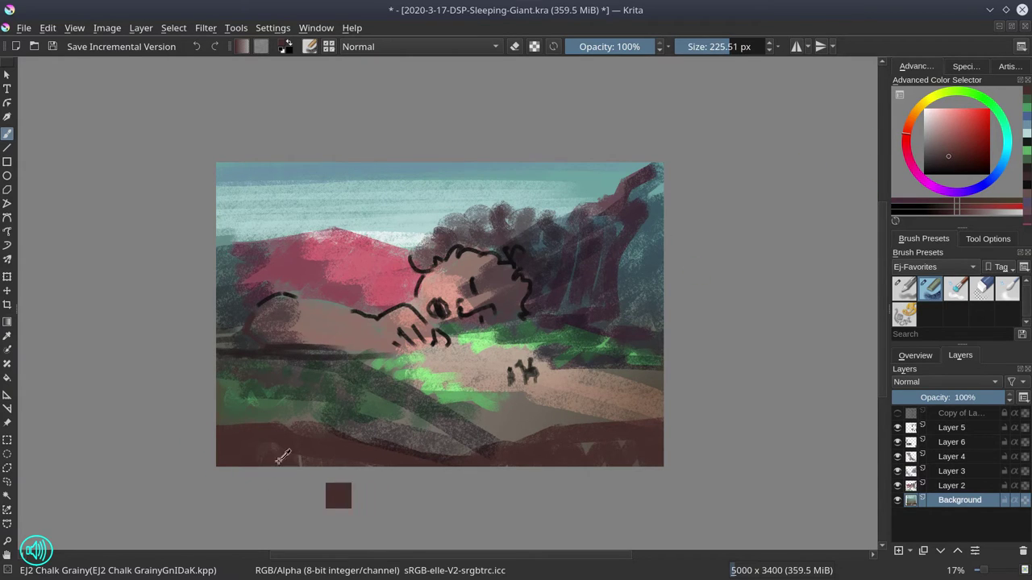
{"action": "left_click", "coordinate": [944, 139]}
{"action": "mouse_move", "coordinate": [271, 452]}
{"action": "left_mouse_down"}
{"action": "mouse_move", "coordinate": [240, 455]}
{"action": "mouse_move", "coordinate": [261, 440]}
{"action": "left_mouse_up"}
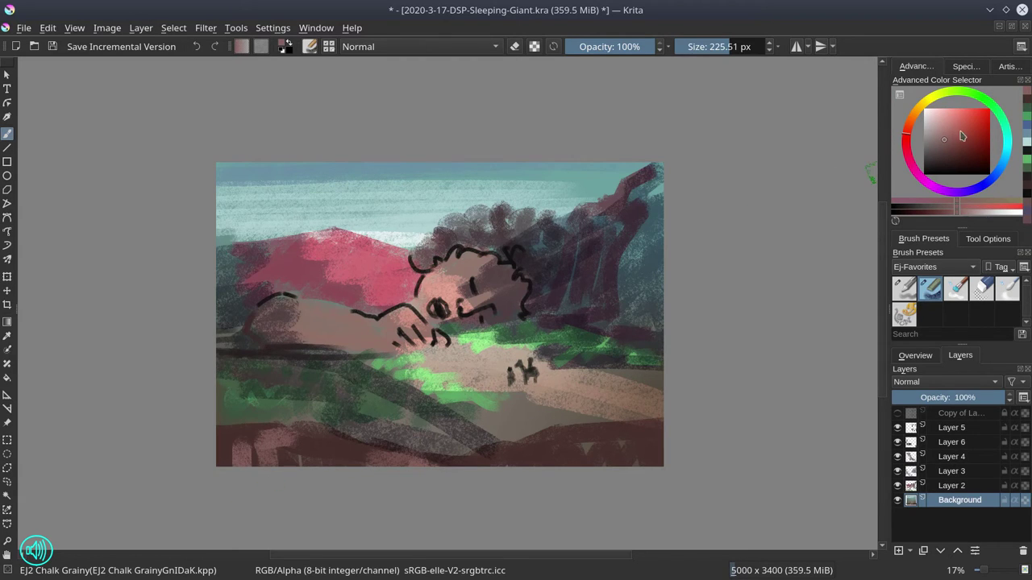
{"action": "left_click", "coordinate": [947, 126]}
{"action": "mouse_move", "coordinate": [564, 440]}
{"action": "left_mouse_down"}
{"action": "mouse_move", "coordinate": [564, 464]}
{"action": "mouse_move", "coordinate": [555, 466]}
{"action": "left_mouse_up"}
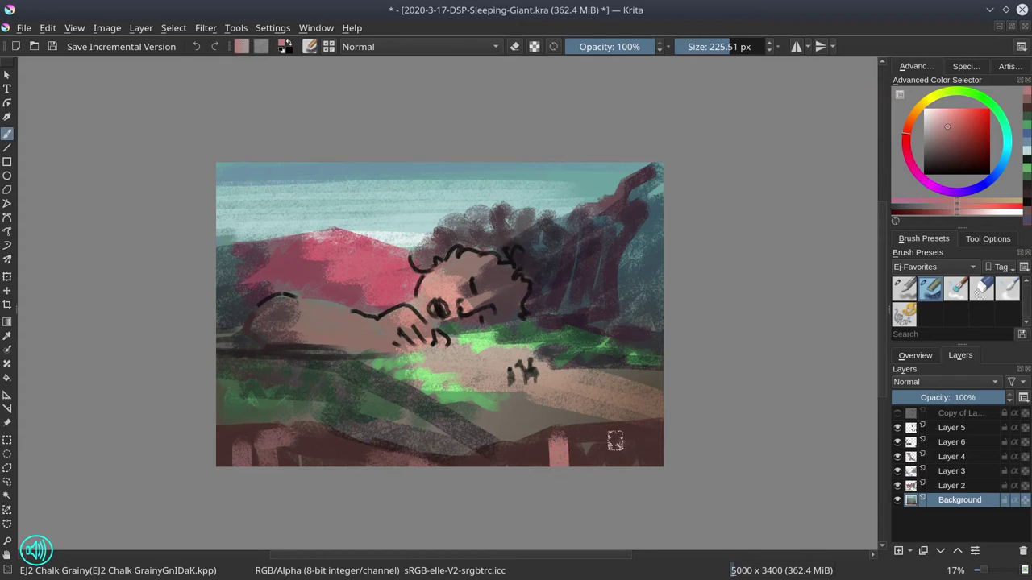
{"action": "left_click_drag", "start_coordinate": [615, 440], "coordinate": [641, 464]}
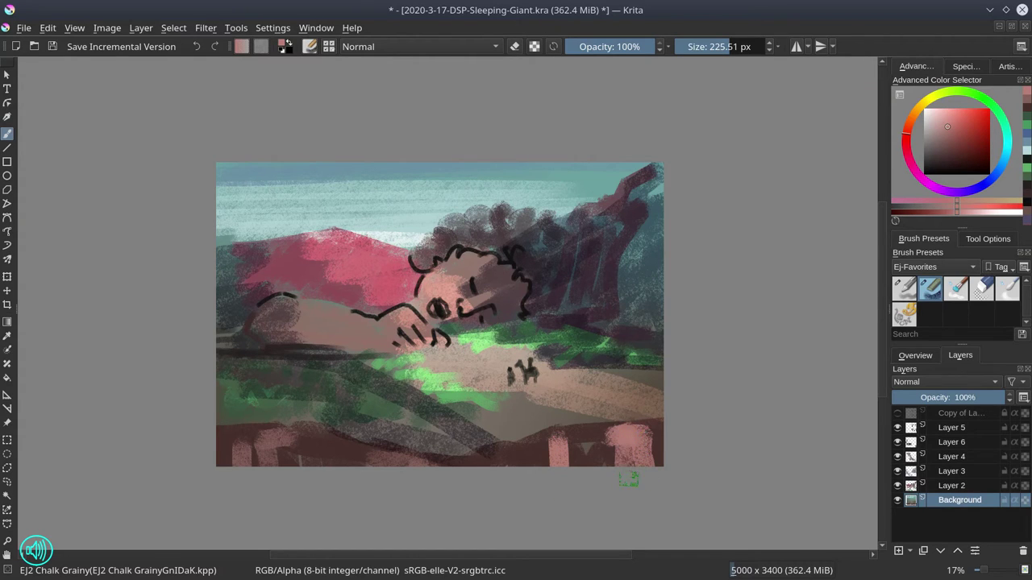
- On Color Dodge Layer 4, paint deep pink glow over the lower ground, giant's body and right pillar
{"action": "left_click", "coordinate": [957, 459]}
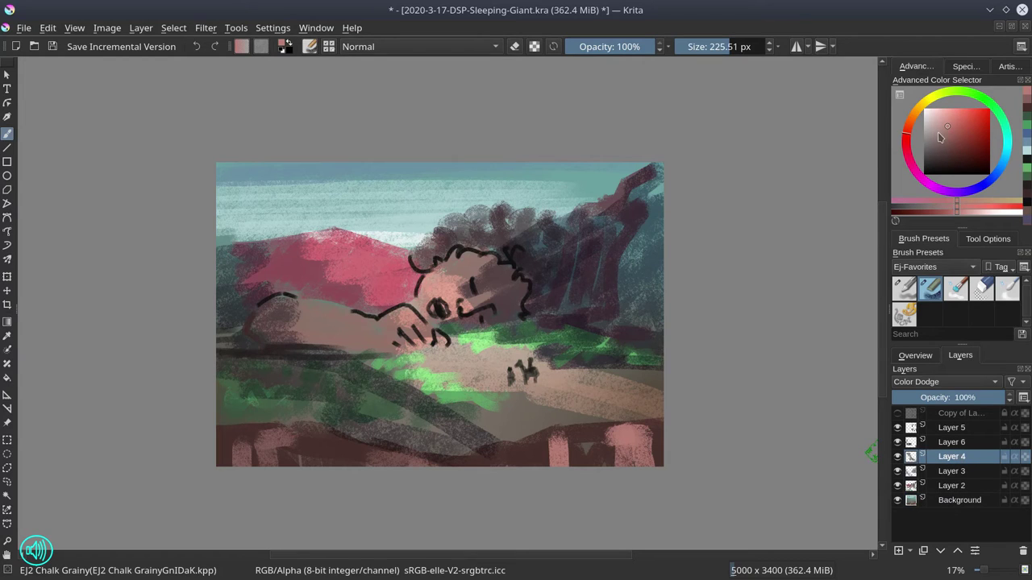
{"action": "left_click", "coordinate": [945, 138]}
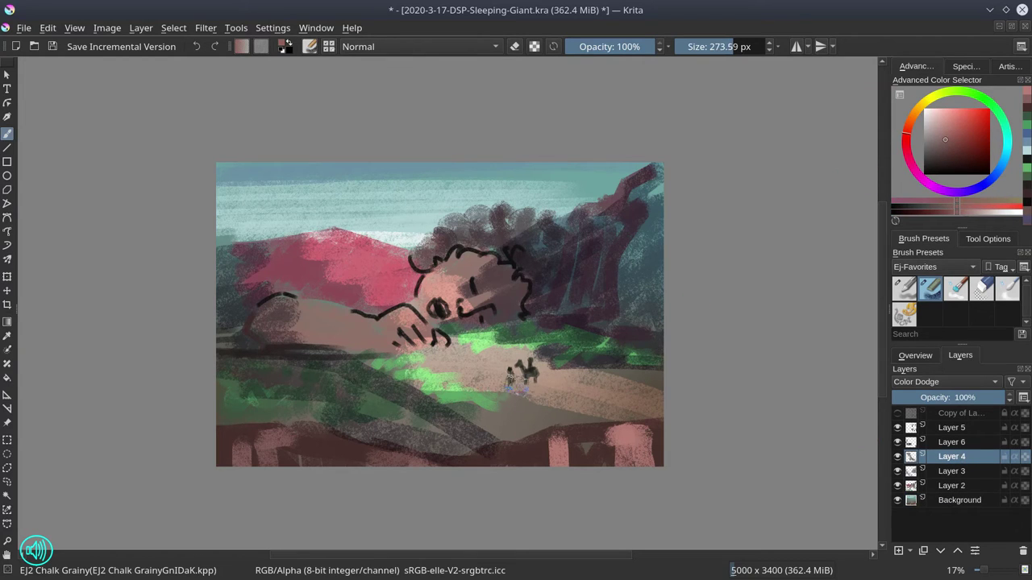
{"action": "left_click_drag", "start_coordinate": [470, 409], "coordinate": [637, 431]}
{"action": "left_click_drag", "start_coordinate": [508, 399], "coordinate": [665, 407]}
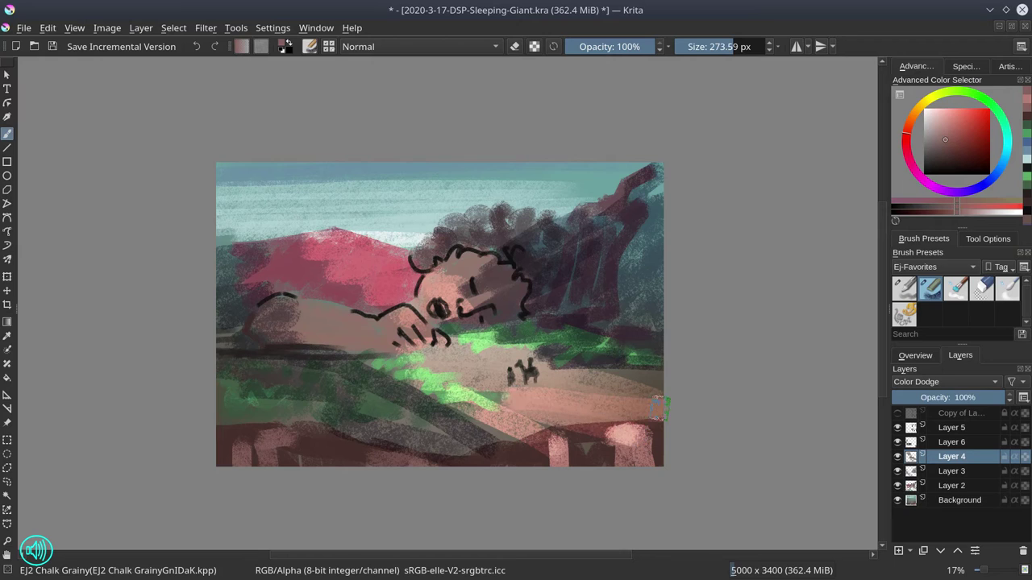
{"action": "mouse_move", "coordinate": [476, 407]}
{"action": "left_mouse_down"}
{"action": "mouse_move", "coordinate": [532, 395]}
{"action": "mouse_move", "coordinate": [428, 379]}
{"action": "left_mouse_up"}
{"action": "mouse_move", "coordinate": [508, 379]}
{"action": "left_mouse_down"}
{"action": "mouse_move", "coordinate": [387, 354]}
{"action": "mouse_move", "coordinate": [462, 343]}
{"action": "mouse_move", "coordinate": [354, 330]}
{"action": "mouse_move", "coordinate": [492, 302]}
{"action": "left_mouse_up"}
{"action": "mouse_move", "coordinate": [322, 298]}
{"action": "left_mouse_down"}
{"action": "mouse_move", "coordinate": [451, 294]}
{"action": "mouse_move", "coordinate": [420, 279]}
{"action": "left_mouse_up"}
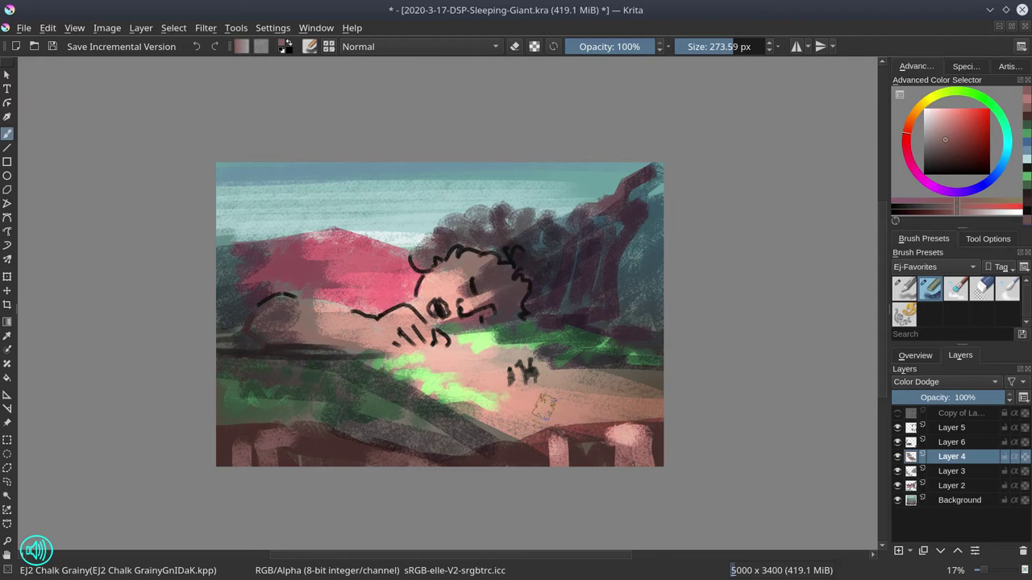
{"action": "left_click_drag", "start_coordinate": [592, 439], "coordinate": [649, 452]}
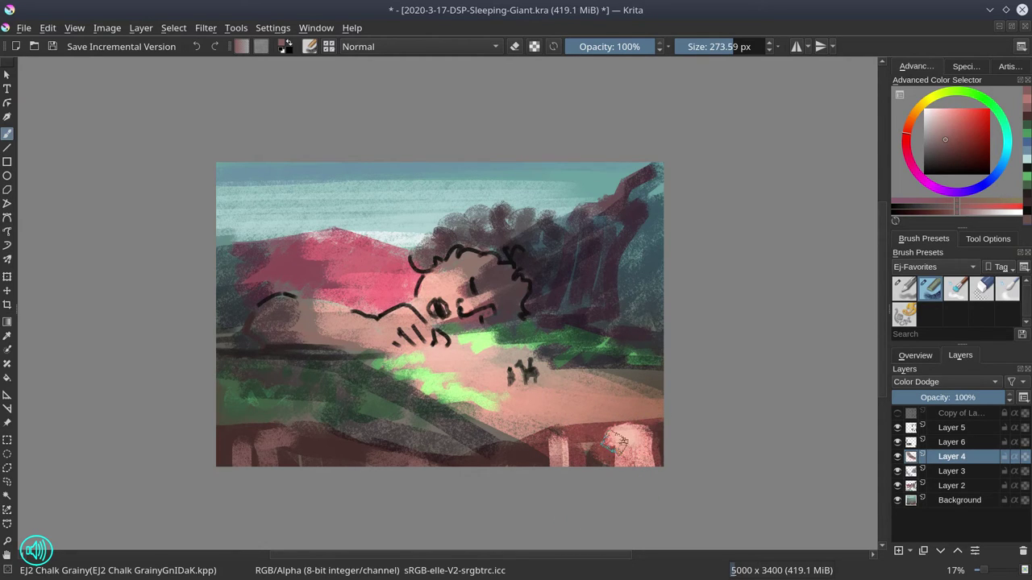
- Mirror the canvas view horizontally and save an incremental version
{"action": "left_click", "coordinate": [916, 355]}
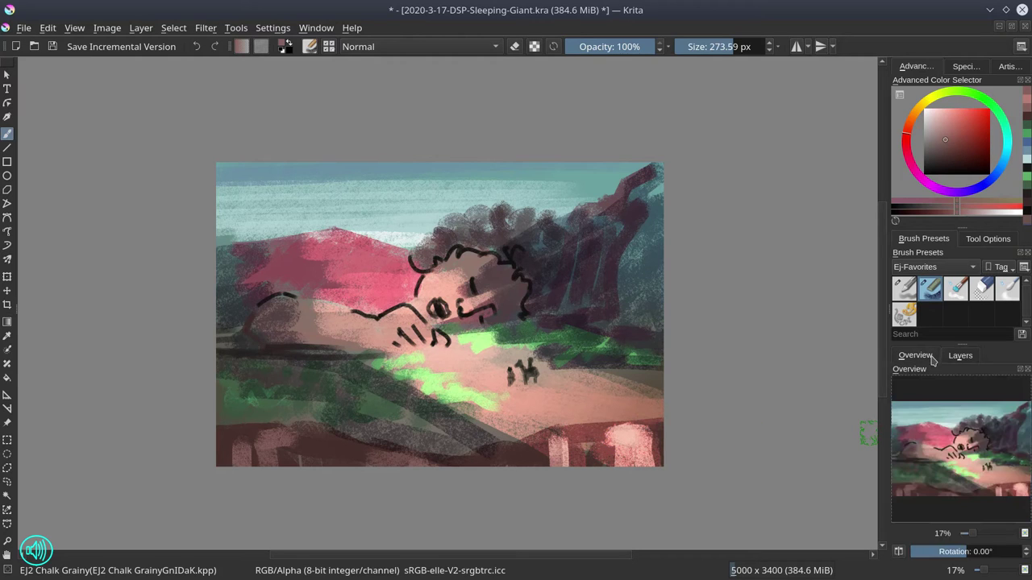
{"action": "left_click", "coordinate": [959, 356]}
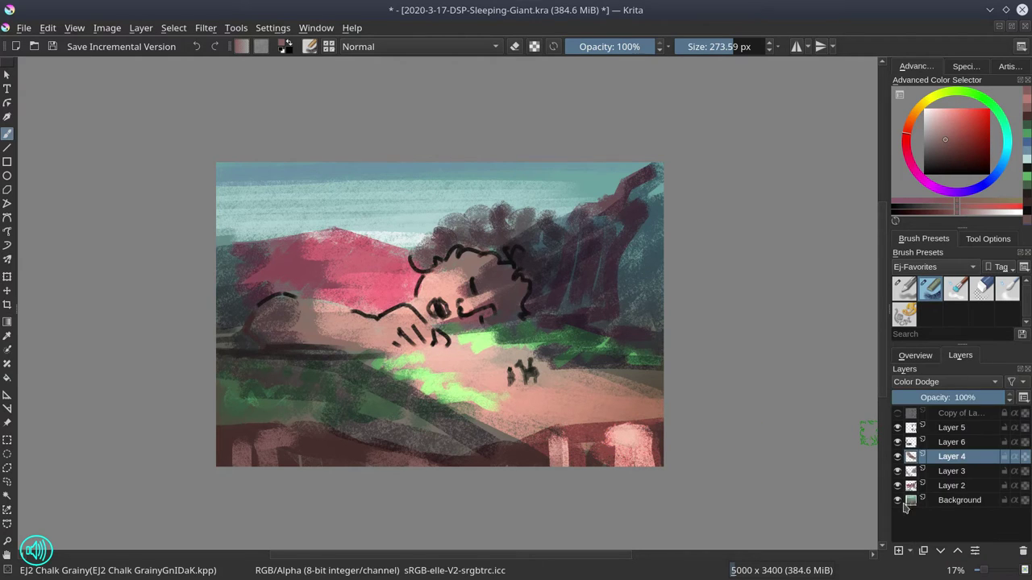
{"action": "left_click", "coordinate": [914, 356]}
{"action": "left_click", "coordinate": [900, 551]}
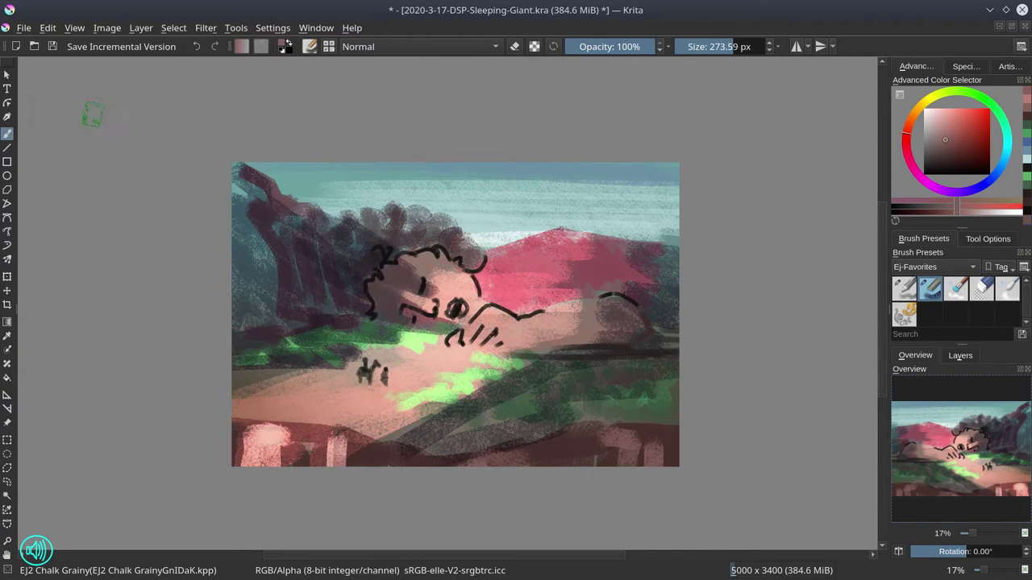
{"action": "left_click", "coordinate": [53, 46]}
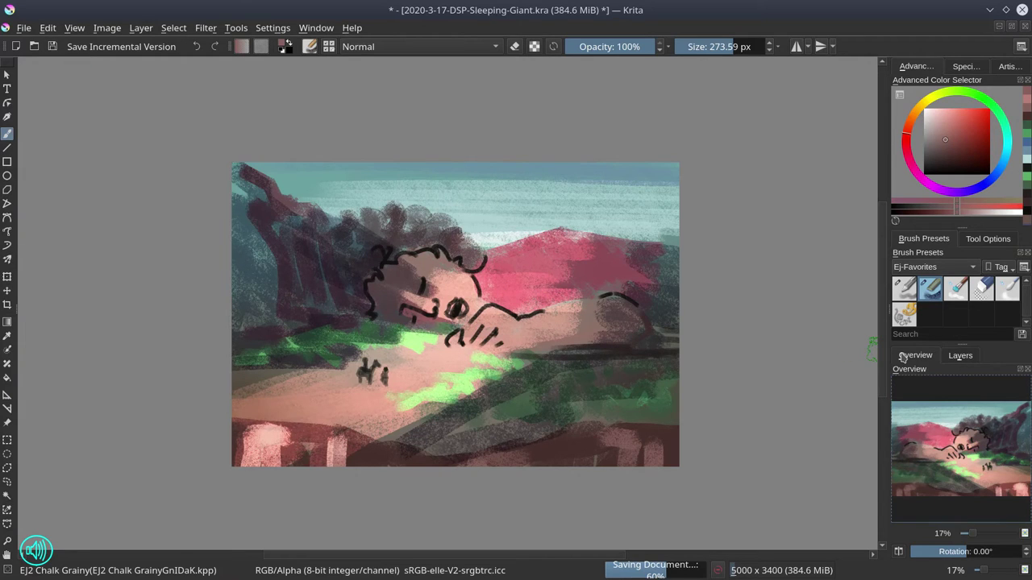
- Select Layer 5 and merge the painting layers down into the Background layer
{"action": "left_click", "coordinate": [961, 358]}
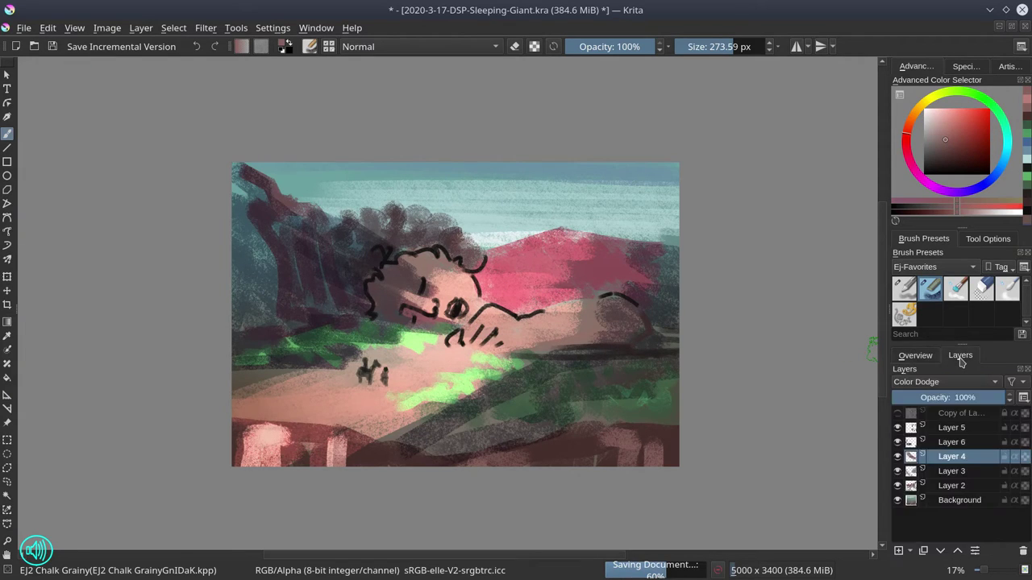
{"action": "left_click", "coordinate": [960, 428]}
{"action": "right_click", "coordinate": [962, 503]}
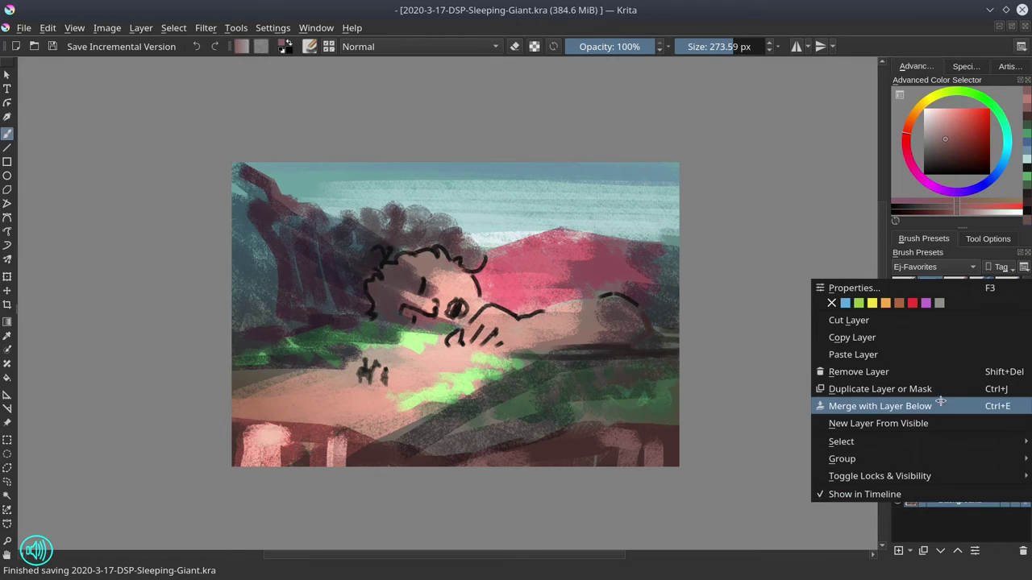
{"action": "left_click", "coordinate": [941, 405]}
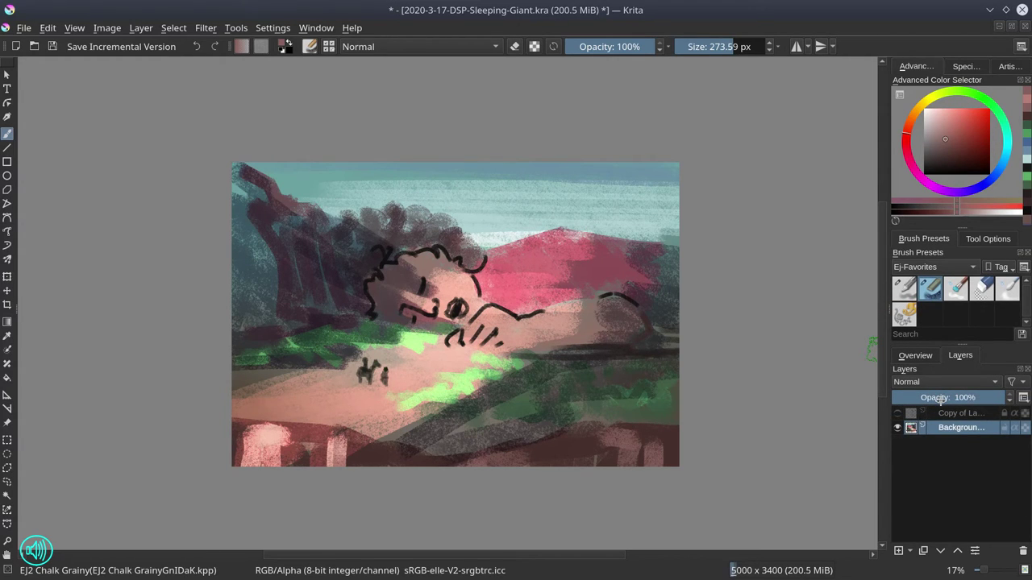
- With the EJ3 Blender Textured Soft brush at ~184 px, streak pale blue down the left edge and darken the cliff
{"action": "left_click", "coordinate": [956, 289]}
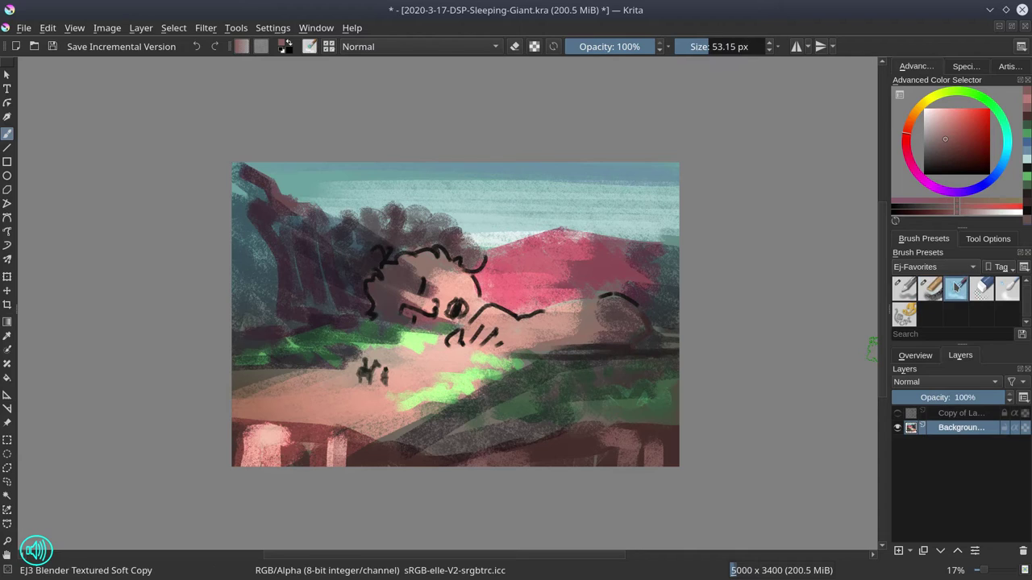
{"action": "left_click", "coordinate": [51, 47]}
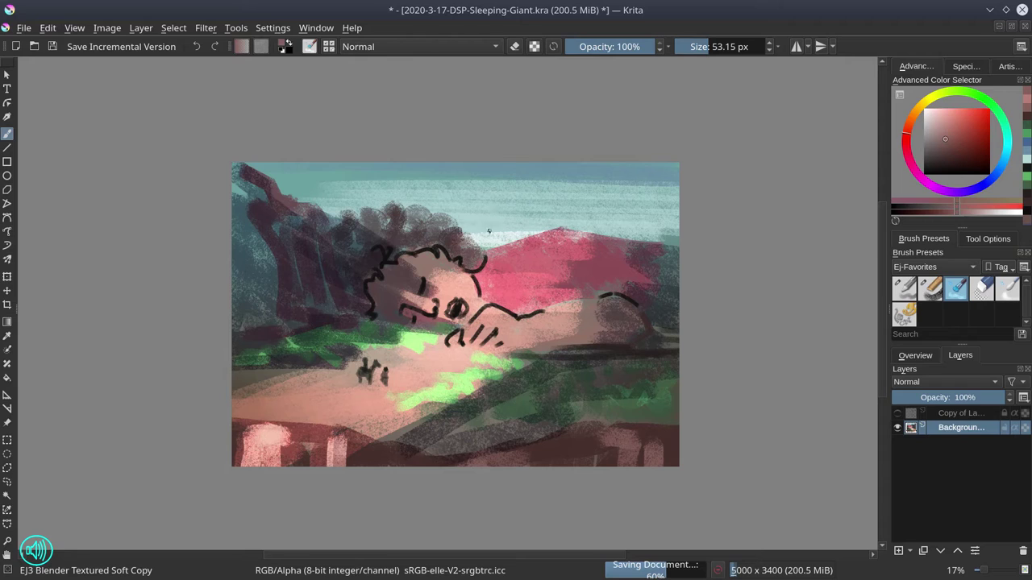
{"action": "left_click_drag", "start_coordinate": [489, 232], "coordinate": [485, 239]}
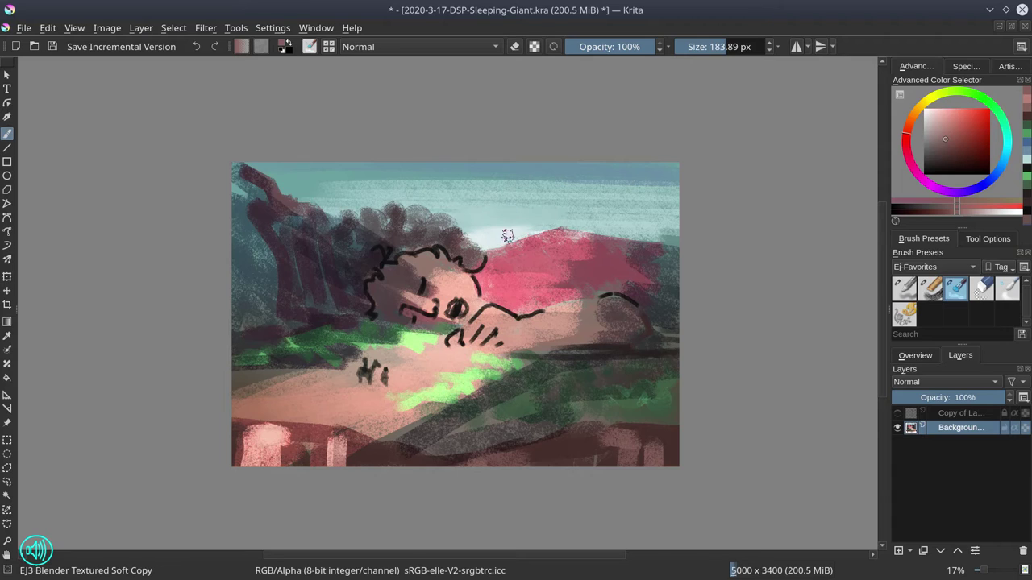
{"action": "left_click_drag", "start_coordinate": [528, 151], "coordinate": [495, 219]}
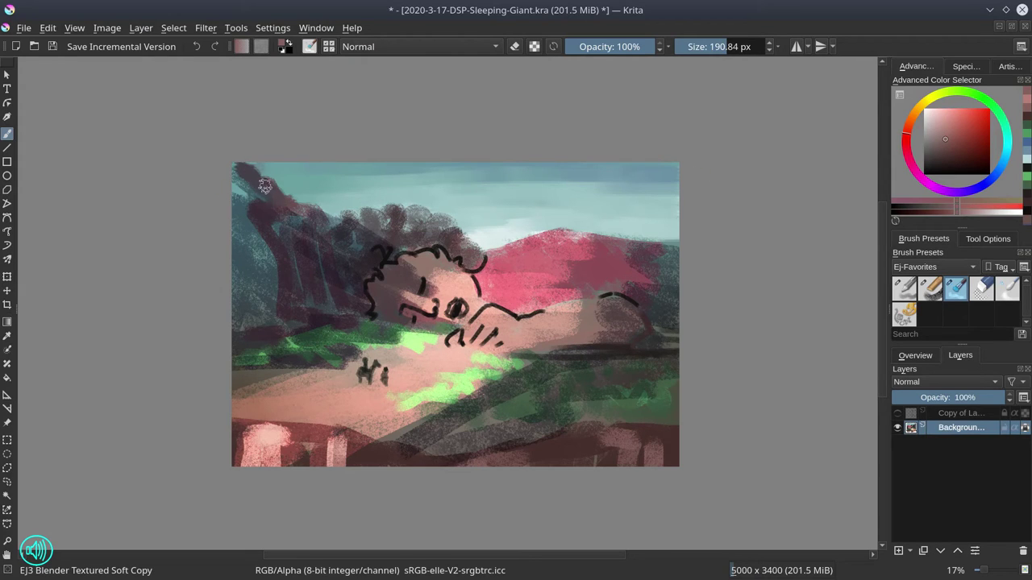
{"action": "mouse_move", "coordinate": [253, 177]}
{"action": "left_mouse_down"}
{"action": "mouse_move", "coordinate": [293, 270]}
{"action": "mouse_move", "coordinate": [272, 202]}
{"action": "mouse_move", "coordinate": [316, 251]}
{"action": "mouse_move", "coordinate": [306, 222]}
{"action": "mouse_move", "coordinate": [298, 242]}
{"action": "mouse_move", "coordinate": [303, 218]}
{"action": "mouse_move", "coordinate": [321, 244]}
{"action": "left_mouse_up"}
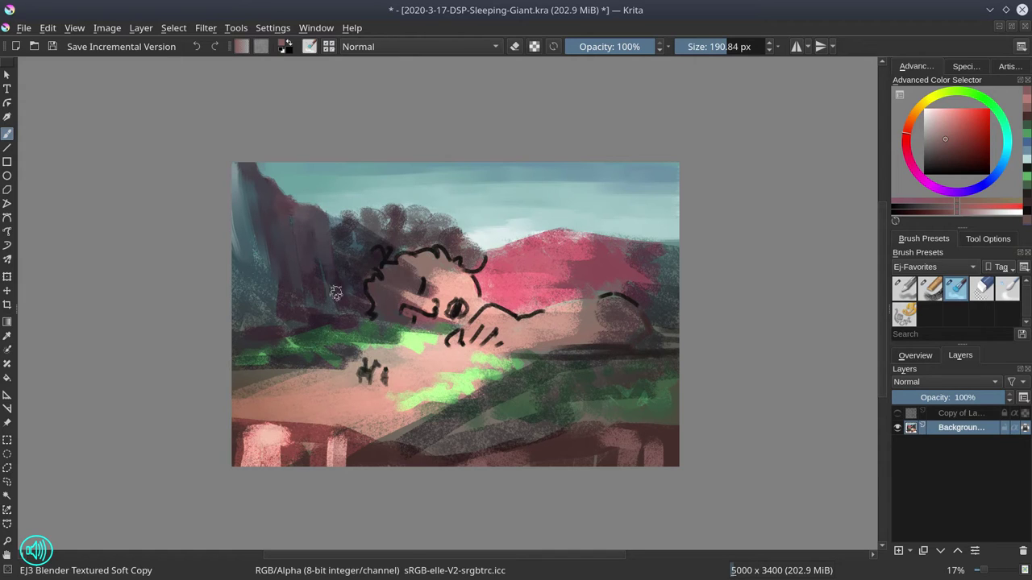
{"action": "mouse_move", "coordinate": [331, 281]}
{"action": "left_mouse_down"}
{"action": "mouse_move", "coordinate": [321, 271]}
{"action": "mouse_move", "coordinate": [334, 287]}
{"action": "mouse_move", "coordinate": [323, 311]}
{"action": "mouse_move", "coordinate": [287, 326]}
{"action": "mouse_move", "coordinate": [264, 256]}
{"action": "mouse_move", "coordinate": [250, 314]}
{"action": "mouse_move", "coordinate": [232, 241]}
{"action": "mouse_move", "coordinate": [253, 315]}
{"action": "mouse_move", "coordinate": [234, 278]}
{"action": "mouse_move", "coordinate": [240, 242]}
{"action": "left_mouse_up"}
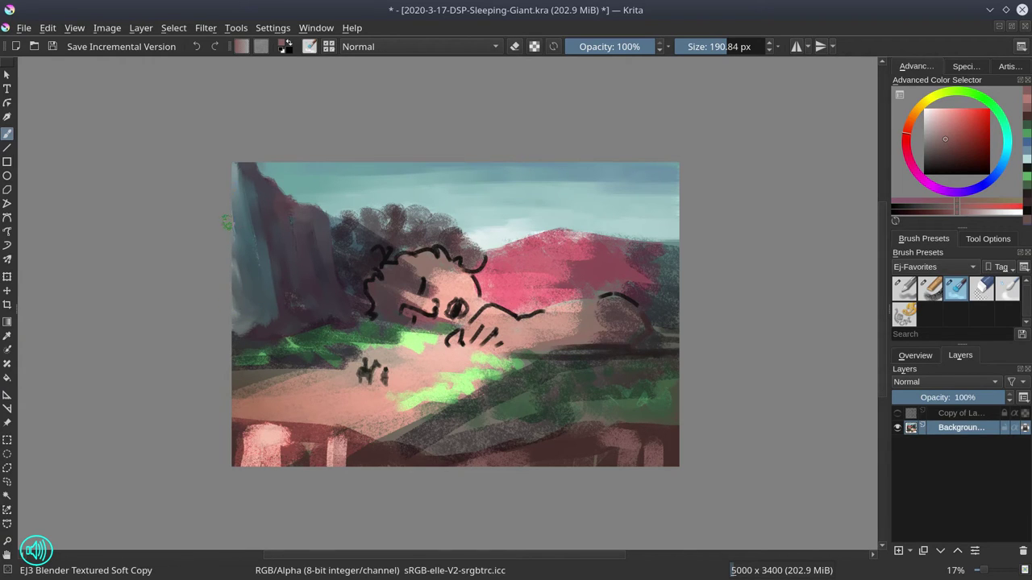
{"action": "key", "text": "bracketleft"}
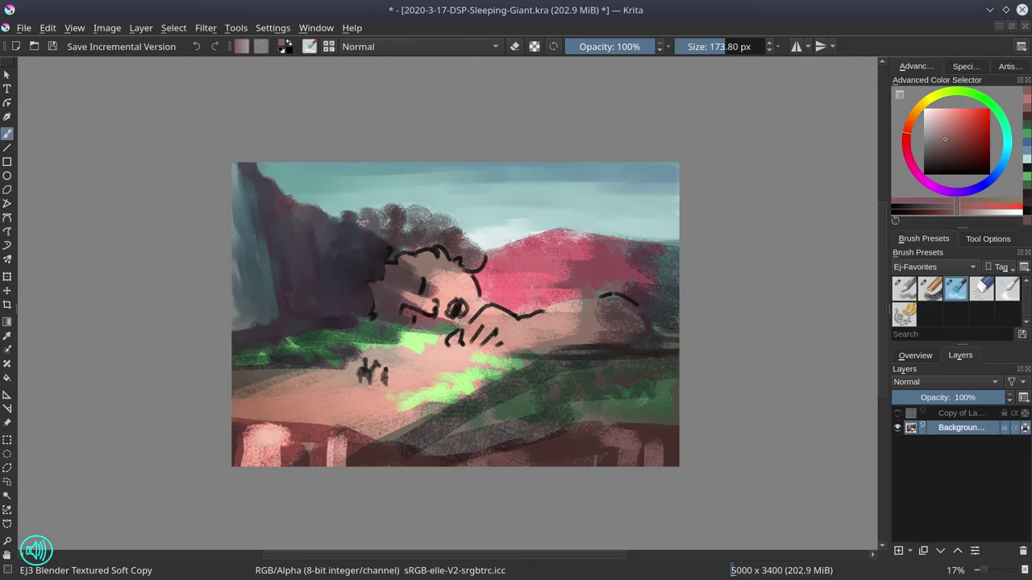
- Soften the dark hair mass, darken a middle-ground patch, and mute the lower-left pink pillar
{"action": "left_click_drag", "start_coordinate": [361, 220], "coordinate": [404, 242]}
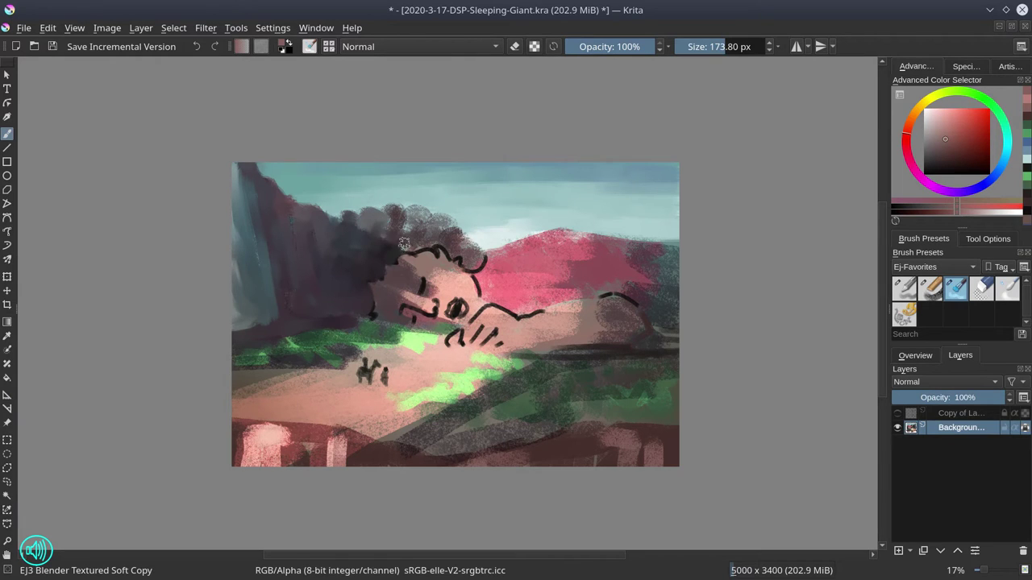
{"action": "mouse_move", "coordinate": [399, 227]}
{"action": "left_mouse_down"}
{"action": "mouse_move", "coordinate": [429, 220]}
{"action": "mouse_move", "coordinate": [360, 214]}
{"action": "mouse_move", "coordinate": [419, 232]}
{"action": "mouse_move", "coordinate": [452, 217]}
{"action": "mouse_move", "coordinate": [442, 235]}
{"action": "mouse_move", "coordinate": [477, 262]}
{"action": "left_mouse_up"}
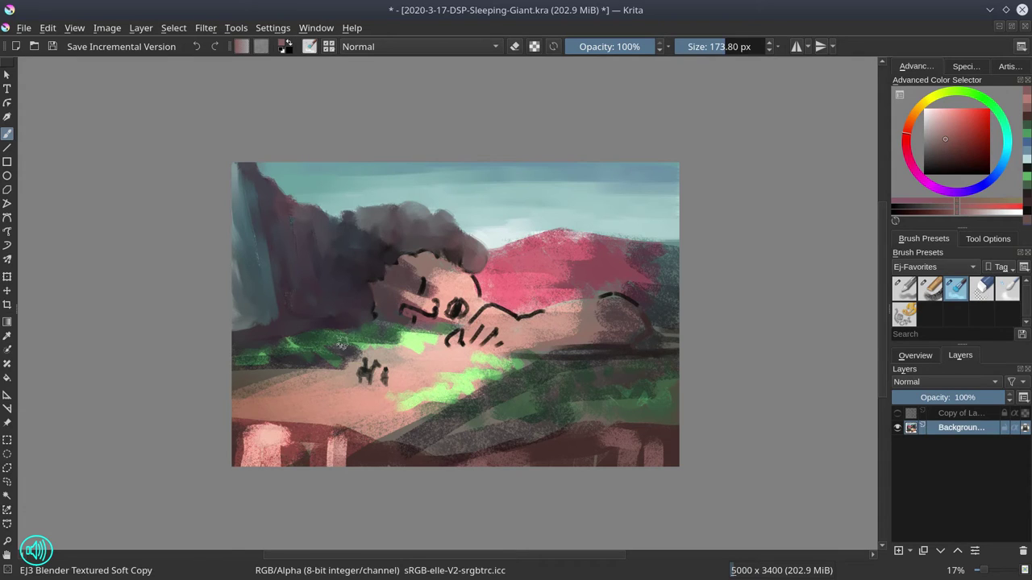
{"action": "mouse_move", "coordinate": [358, 336]}
{"action": "left_mouse_down"}
{"action": "mouse_move", "coordinate": [343, 335]}
{"action": "mouse_move", "coordinate": [452, 332]}
{"action": "left_mouse_up"}
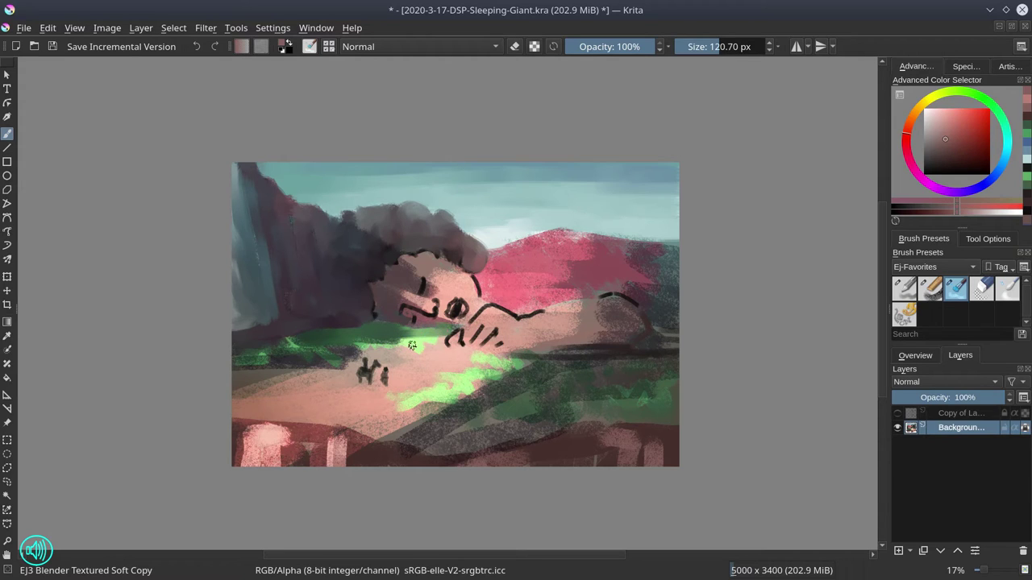
{"action": "mouse_move", "coordinate": [365, 348]}
{"action": "left_mouse_down"}
{"action": "mouse_move", "coordinate": [396, 347]}
{"action": "mouse_move", "coordinate": [246, 355]}
{"action": "mouse_move", "coordinate": [287, 341]}
{"action": "left_mouse_up"}
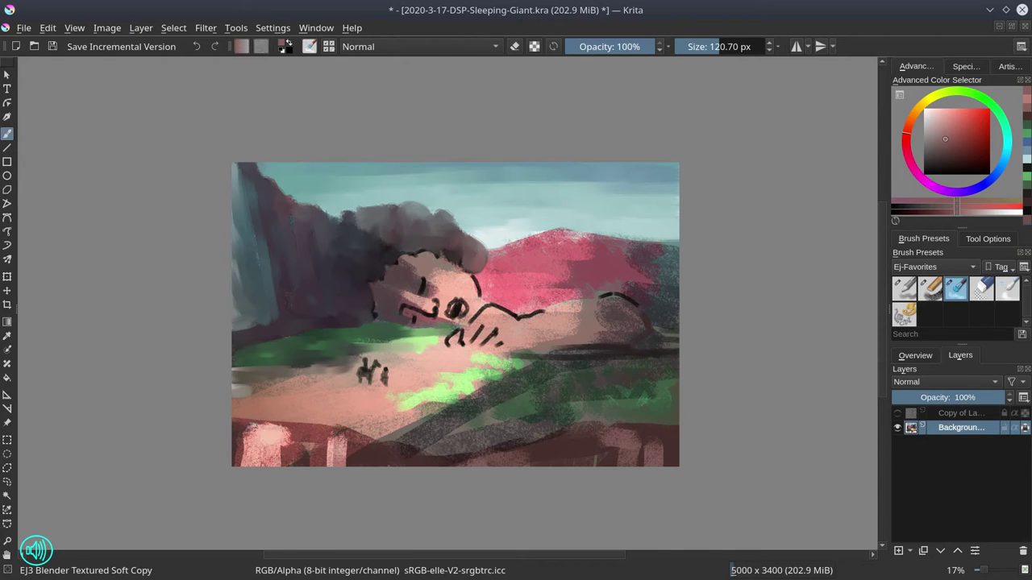
{"action": "left_click_drag", "start_coordinate": [249, 428], "coordinate": [247, 450]}
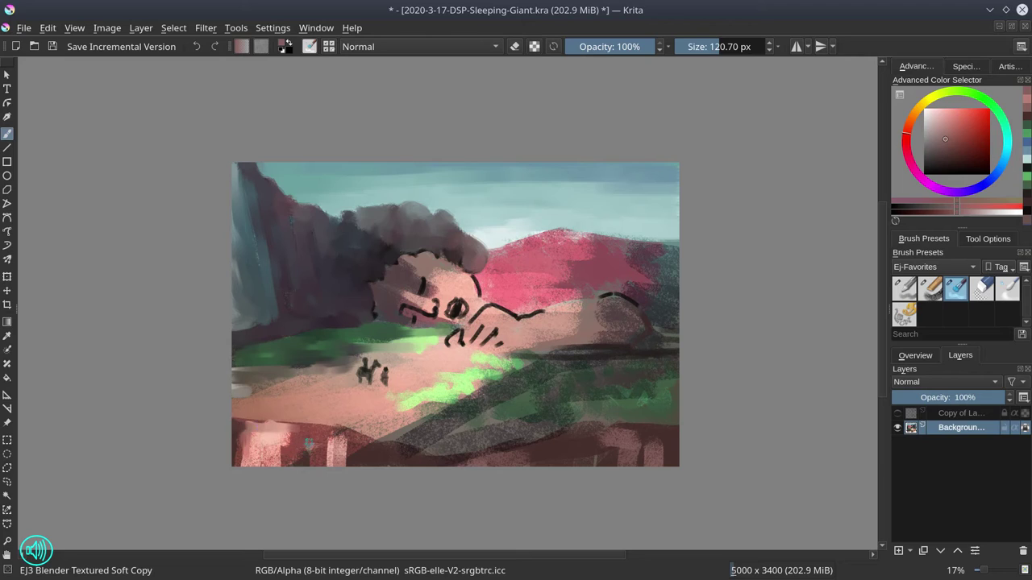
{"action": "left_click_drag", "start_coordinate": [308, 434], "coordinate": [311, 466]}
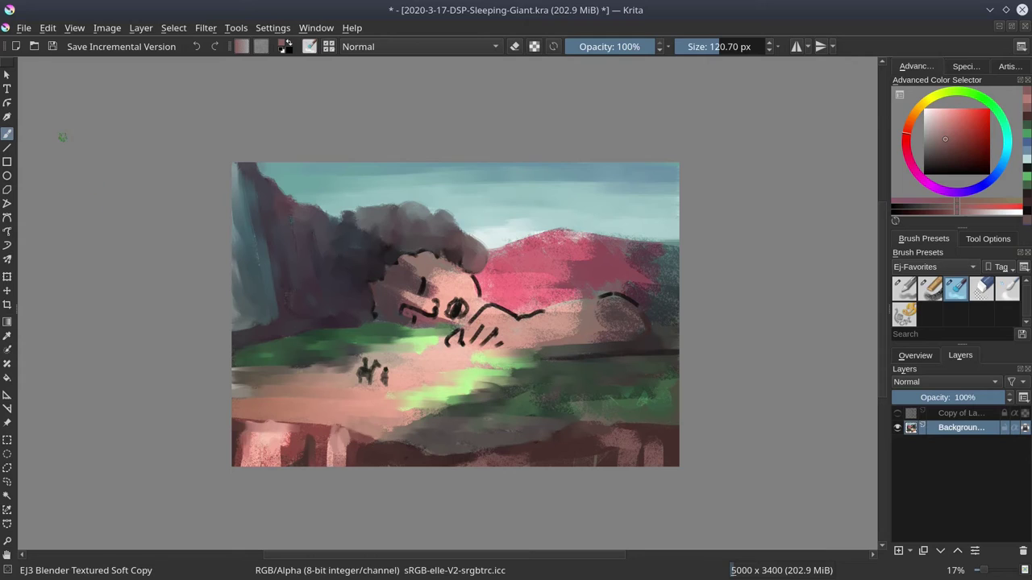
- Save, then paint the giant's eye and blend his nose and cheek
{"action": "left_click", "coordinate": [51, 47]}
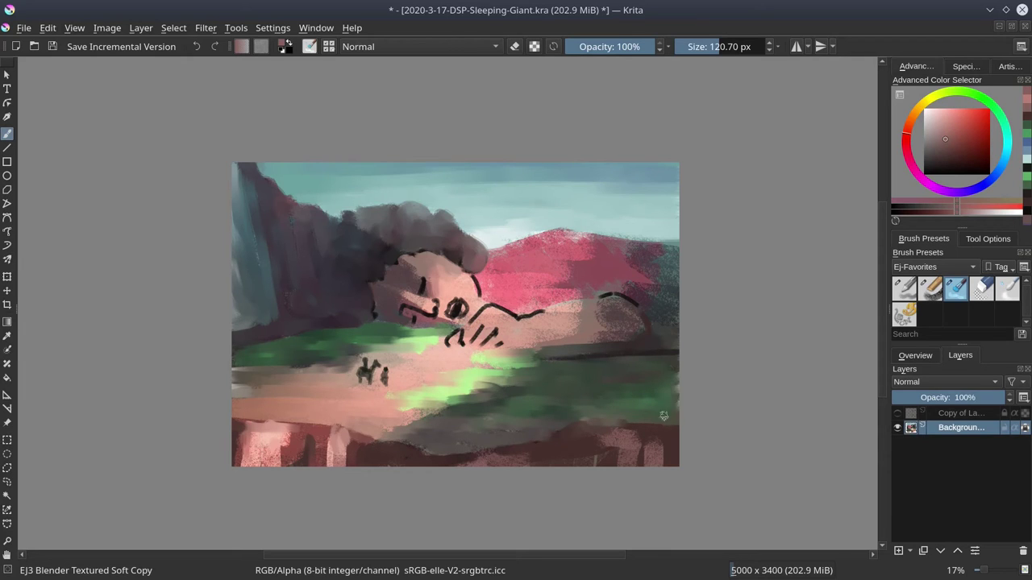
{"action": "left_click_drag", "start_coordinate": [405, 295], "coordinate": [397, 293]}
{"action": "left_click_drag", "start_coordinate": [421, 279], "coordinate": [425, 287]}
{"action": "left_click_drag", "start_coordinate": [404, 313], "coordinate": [431, 307]}
{"action": "key", "text": "bracketleft"}
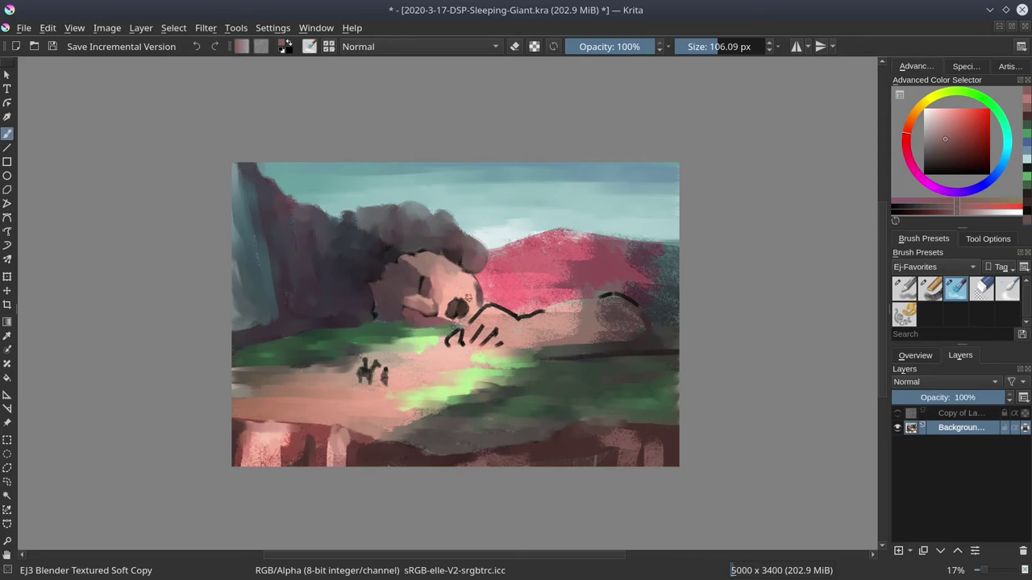
{"action": "mouse_move", "coordinate": [465, 318]}
{"action": "left_mouse_down"}
{"action": "mouse_move", "coordinate": [452, 339]}
{"action": "mouse_move", "coordinate": [483, 315]}
{"action": "mouse_move", "coordinate": [483, 338]}
{"action": "mouse_move", "coordinate": [483, 322]}
{"action": "mouse_move", "coordinate": [522, 324]}
{"action": "mouse_move", "coordinate": [570, 305]}
{"action": "left_mouse_up"}
- Blend pink over the hand outline, darken under the fingers, and grey-green the red hill's right end
{"action": "left_click_drag", "start_coordinate": [509, 328], "coordinate": [571, 315]}
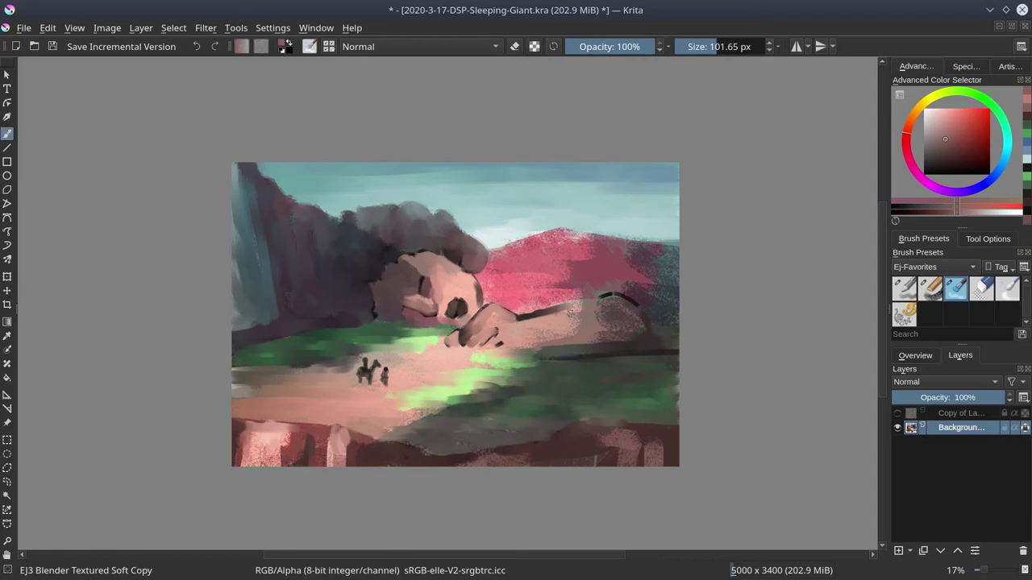
{"action": "mouse_move", "coordinate": [505, 323]}
{"action": "left_mouse_down"}
{"action": "mouse_move", "coordinate": [494, 337]}
{"action": "mouse_move", "coordinate": [526, 345]}
{"action": "mouse_move", "coordinate": [499, 332]}
{"action": "left_mouse_up"}
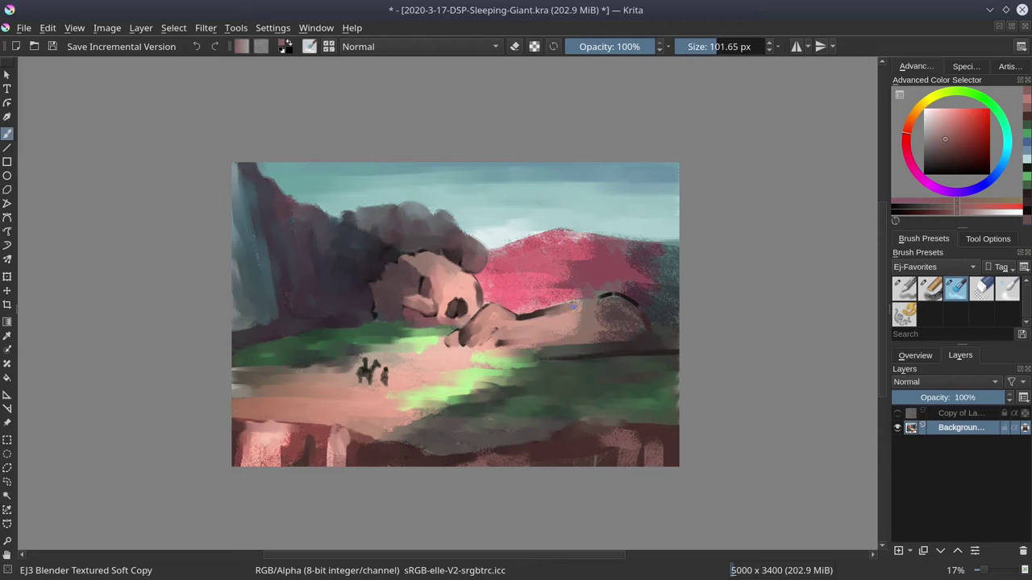
{"action": "key", "text": "bracketright"}
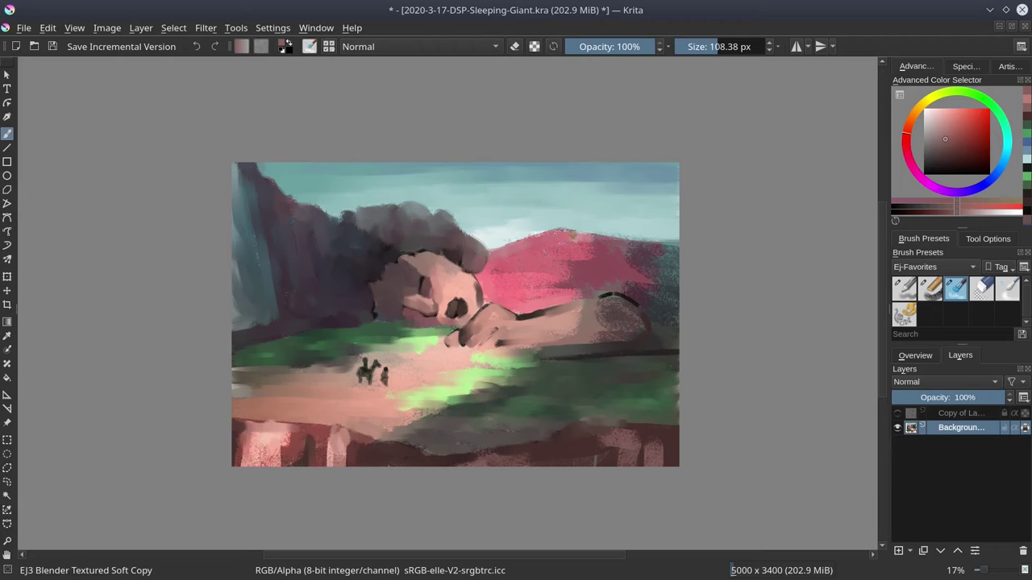
{"action": "key", "text": "bracketright"}
{"action": "key", "text": "bracketright"}
{"action": "left_click_drag", "start_coordinate": [597, 251], "coordinate": [672, 262]}
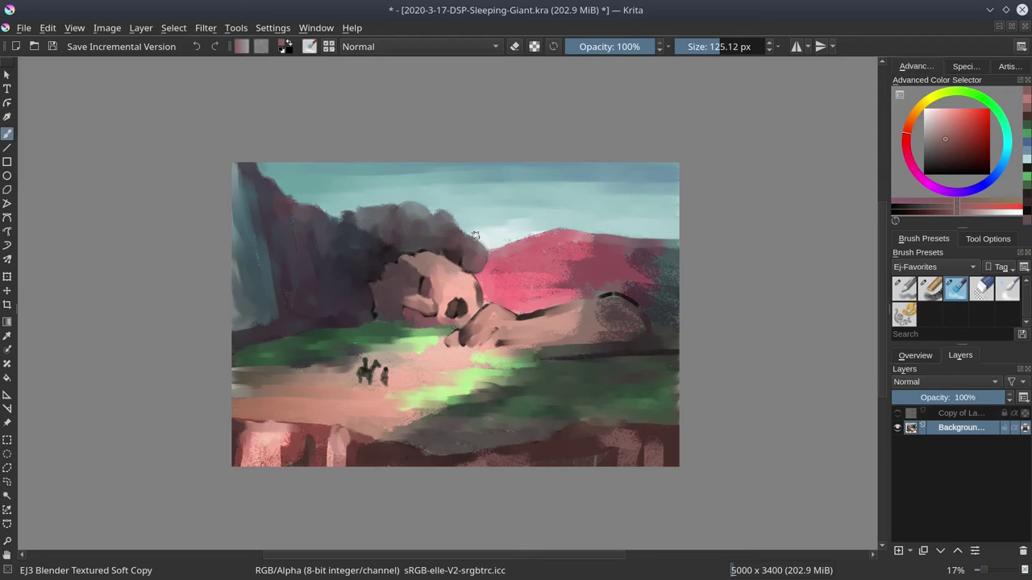
- Save the painting, switch to the EJ2 Chalk Grainy brush and show the Overview docker
{"action": "left_click", "coordinate": [52, 47]}
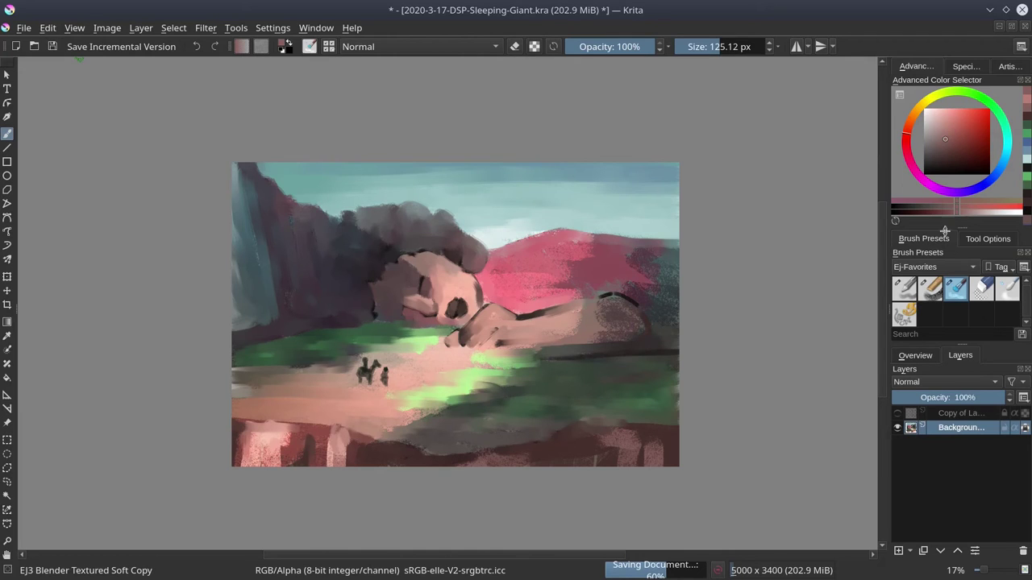
{"action": "left_click", "coordinate": [930, 290]}
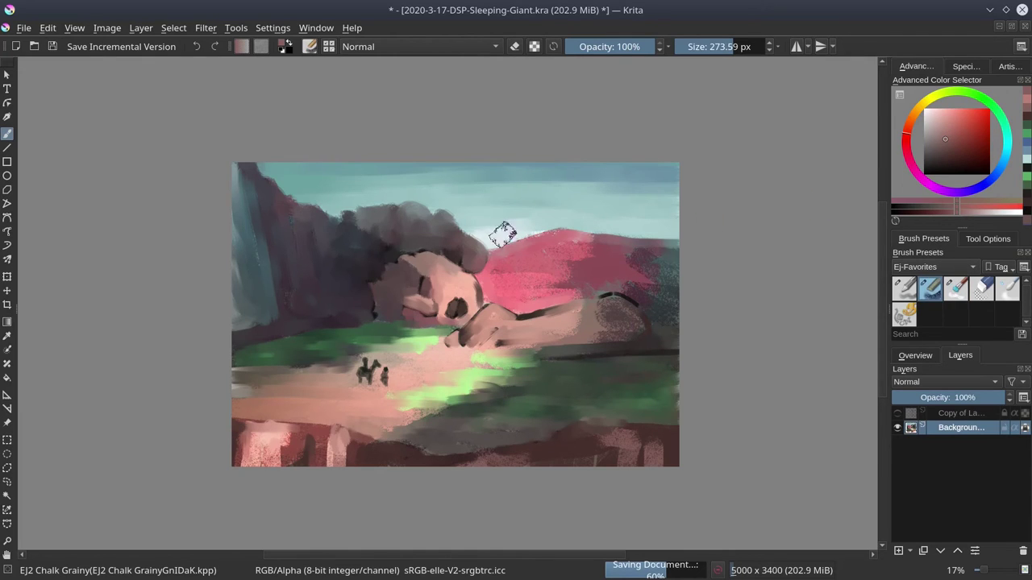
{"action": "left_click_drag", "start_coordinate": [514, 239], "coordinate": [490, 226]}
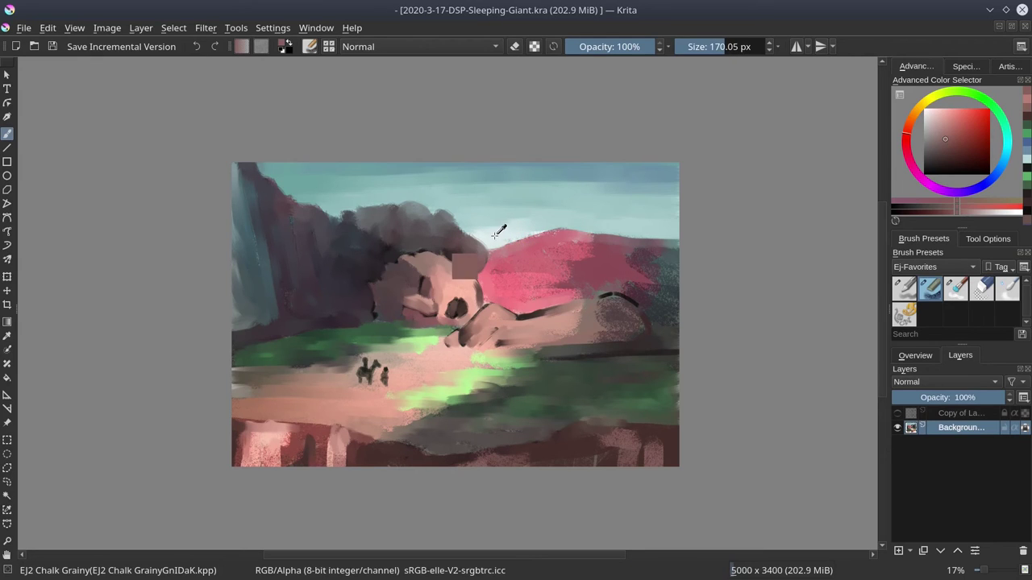
{"action": "left_click", "coordinate": [504, 235], "text": "ctrl"}
{"action": "left_click", "coordinate": [917, 356]}
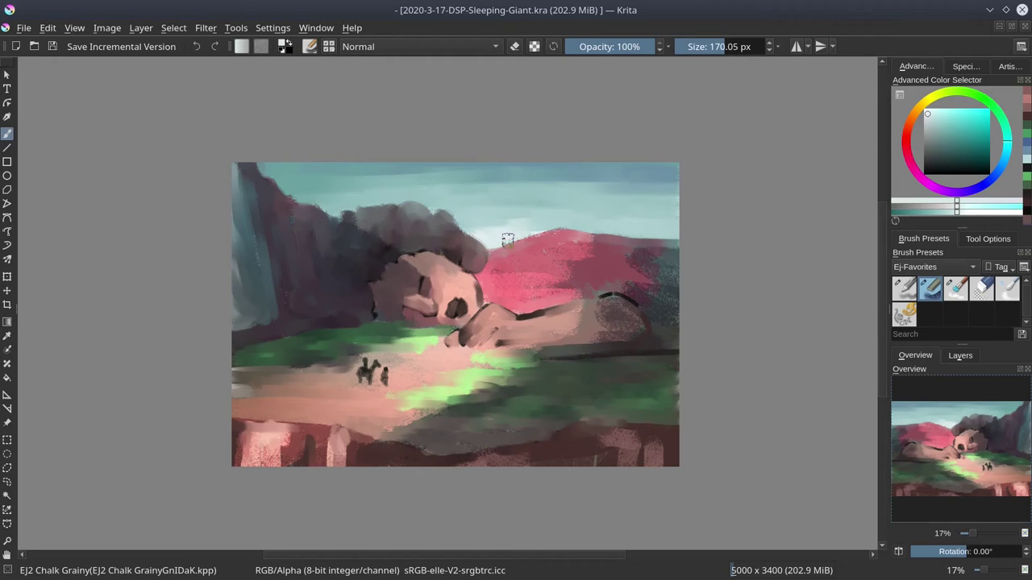
- Paint sampled light cyan and whitish sky colours along the cloud and hill edge
{"action": "left_click_drag", "start_coordinate": [499, 242], "coordinate": [484, 240]}
{"action": "left_click", "coordinate": [488, 240]}
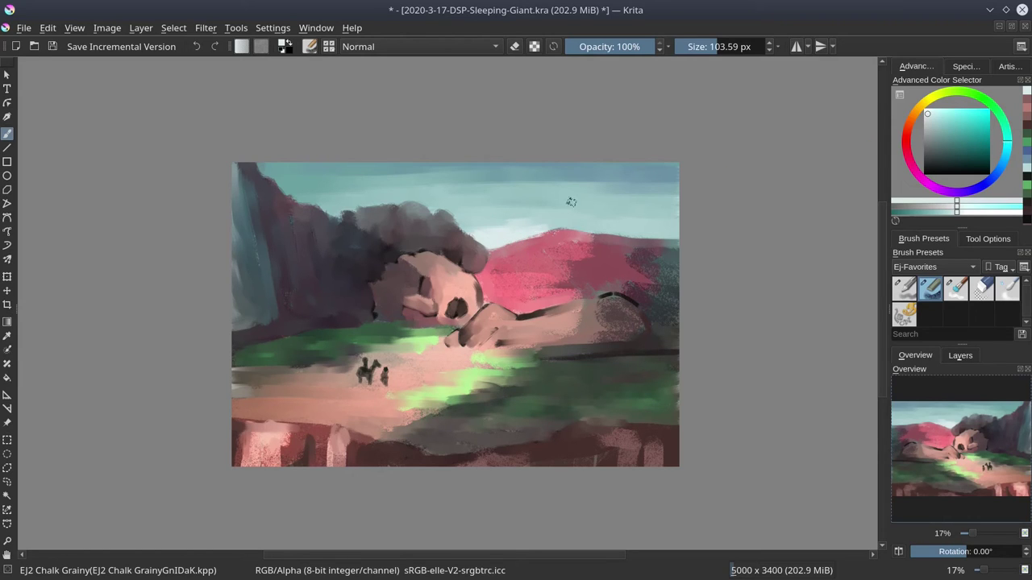
{"action": "left_click", "coordinate": [512, 227], "text": "ctrl"}
{"action": "left_click_drag", "start_coordinate": [510, 229], "coordinate": [476, 235]}
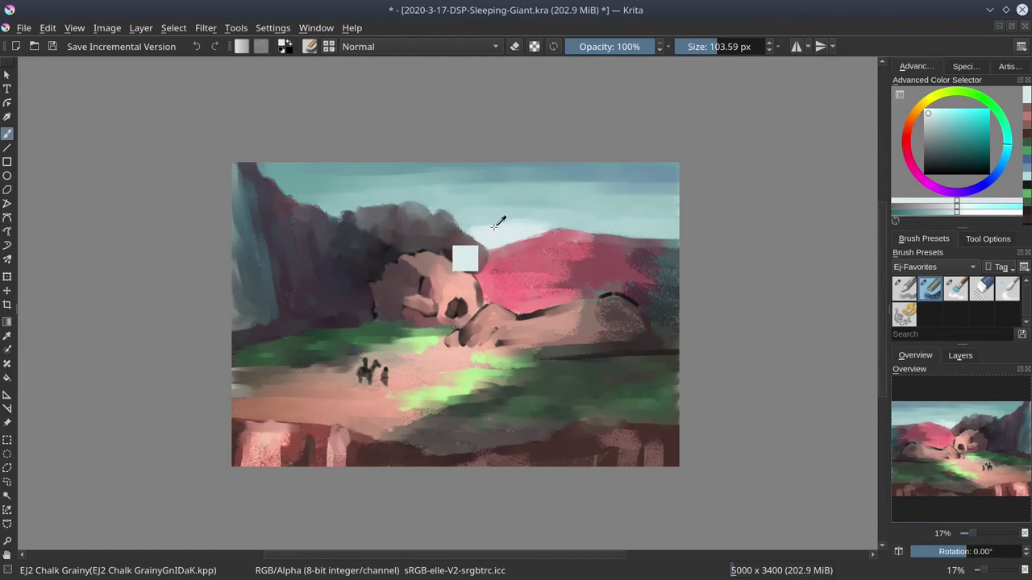
{"action": "left_click", "coordinate": [489, 211], "text": "ctrl"}
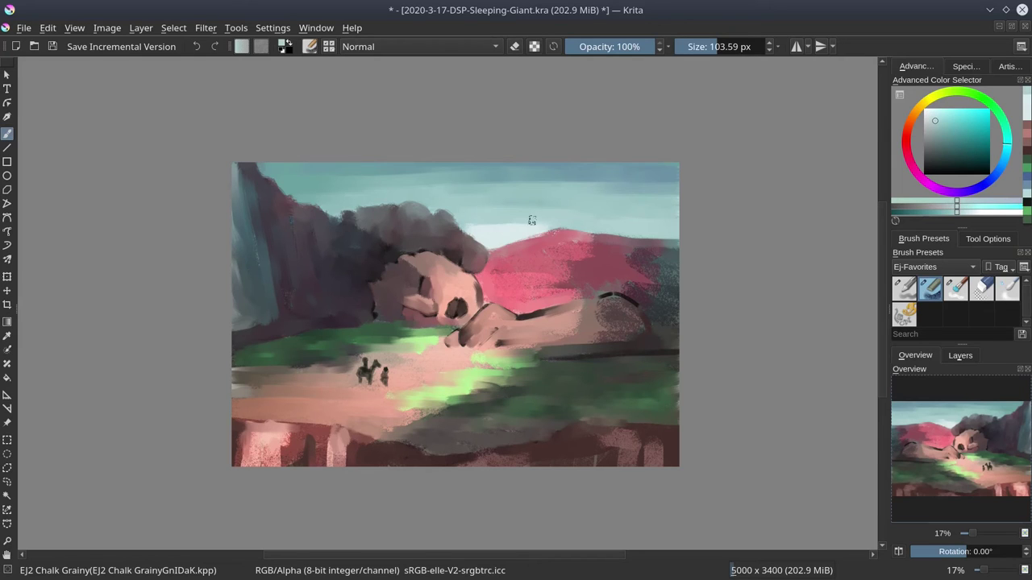
{"action": "left_click", "coordinate": [474, 227], "text": "ctrl"}
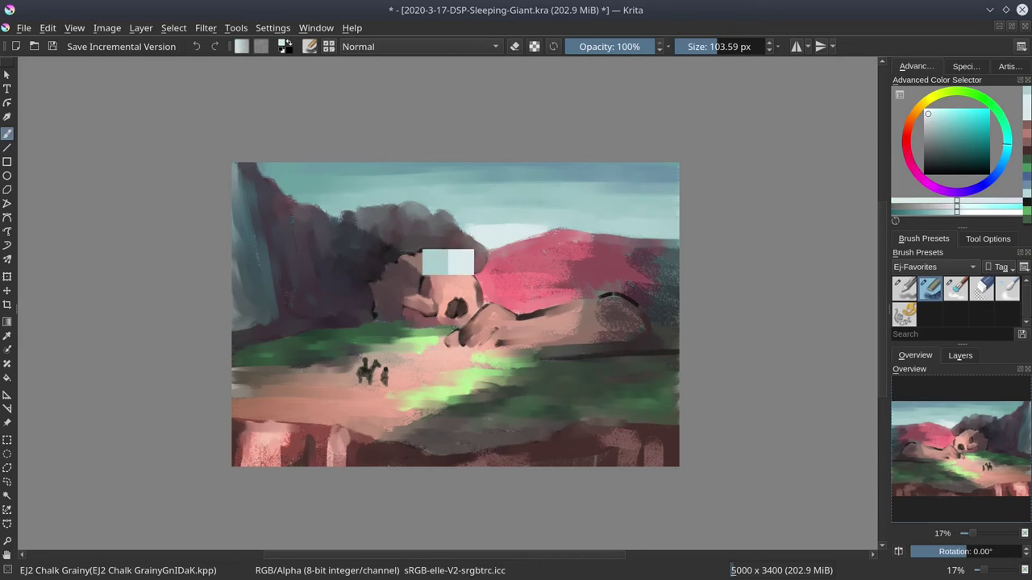
{"action": "left_click", "coordinate": [459, 225], "text": "ctrl"}
- Extend the dark blue-grey cloud shapes and add a dark teal stroke near the cliff base
{"action": "key", "text": "bracketleft"}
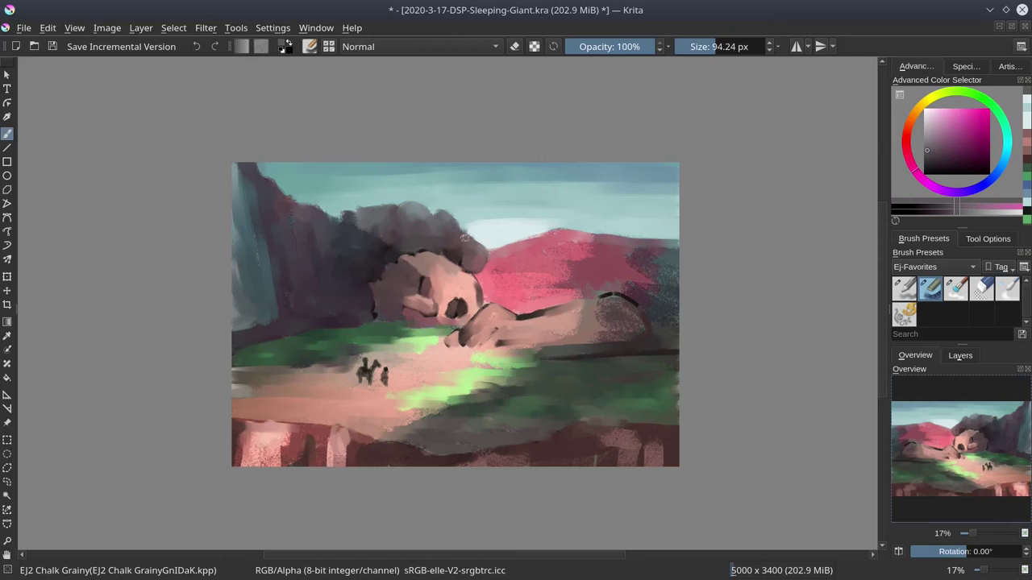
{"action": "left_click", "coordinate": [365, 212], "text": "ctrl"}
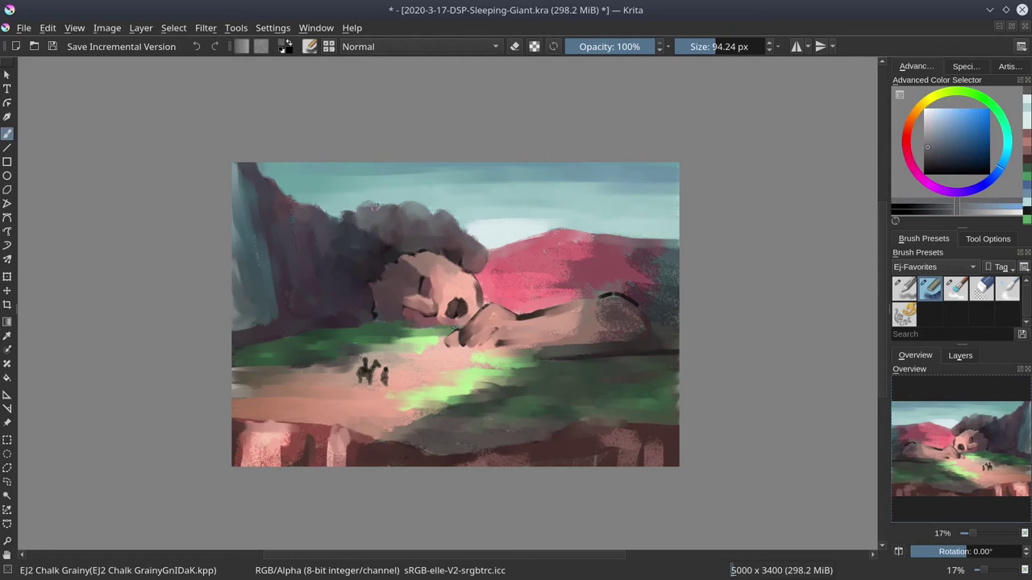
{"action": "left_click_drag", "start_coordinate": [365, 212], "coordinate": [385, 210]}
{"action": "left_click", "coordinate": [347, 215], "text": "ctrl"}
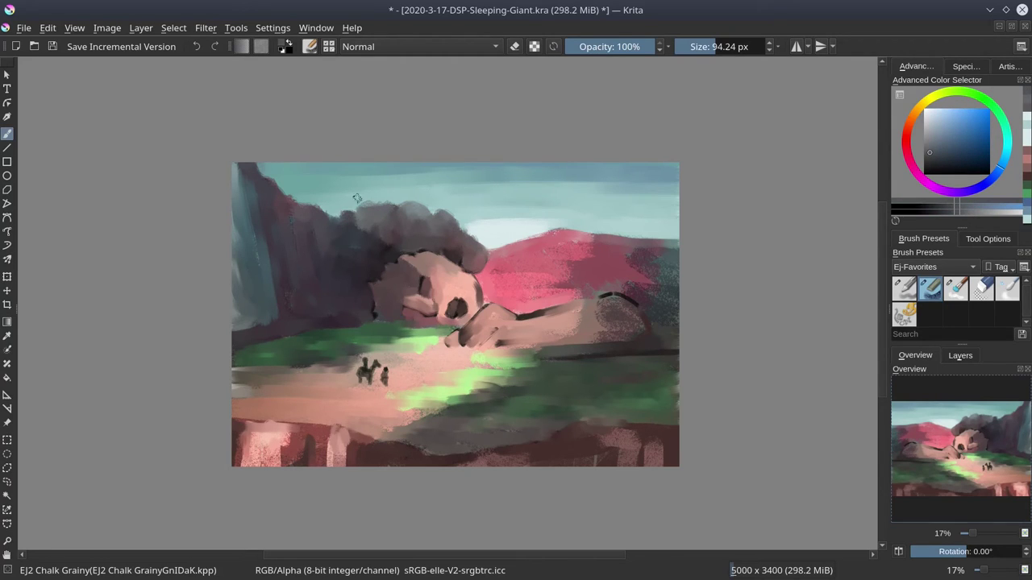
{"action": "left_click", "coordinate": [341, 309], "text": "ctrl"}
{"action": "key", "text": "bracketleft"}
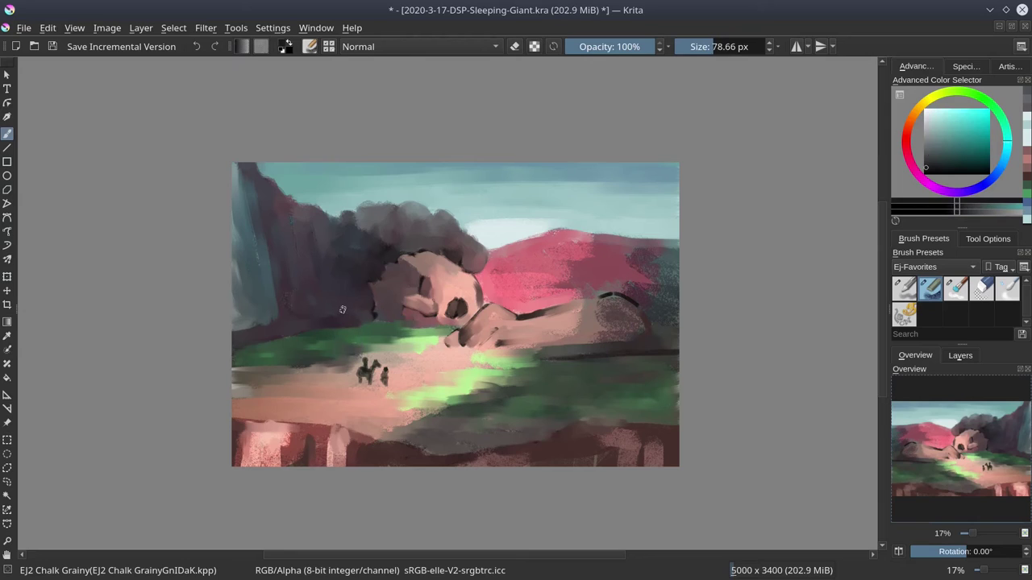
{"action": "mouse_move", "coordinate": [321, 280]}
{"action": "left_mouse_down"}
{"action": "mouse_move", "coordinate": [340, 311]}
{"action": "mouse_move", "coordinate": [329, 325]}
{"action": "left_mouse_up"}
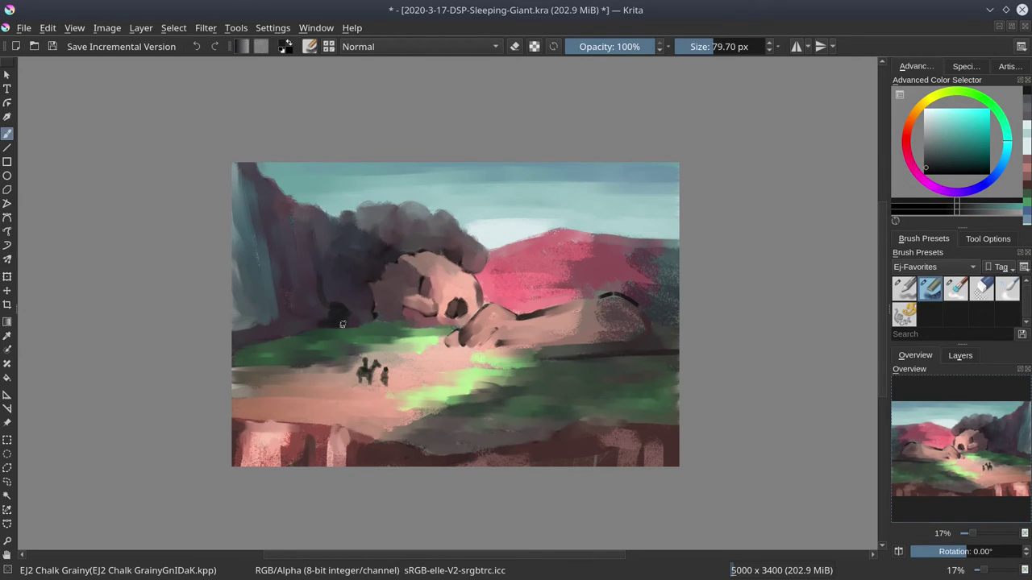
{"action": "key", "text": "bracketleft"}
{"action": "key", "text": "bracketleft"}
{"action": "key", "text": "bracketleft"}
- Paint a dark grass-edge line, small dark trees at the cliff base, and a shadow under the rock paw
{"action": "left_click_drag", "start_coordinate": [394, 325], "coordinate": [442, 325]}
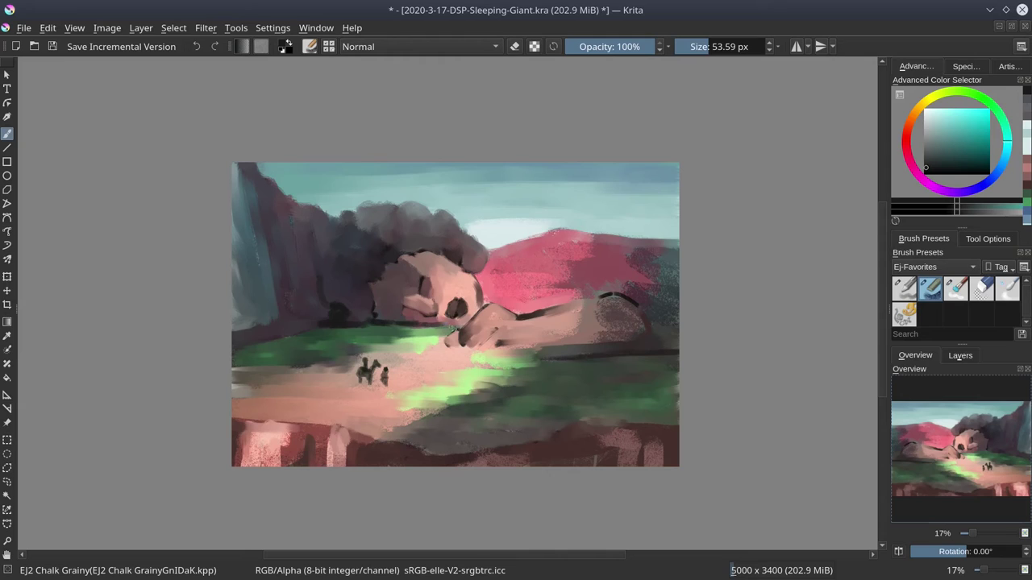
{"action": "left_click", "coordinate": [380, 317], "text": "ctrl"}
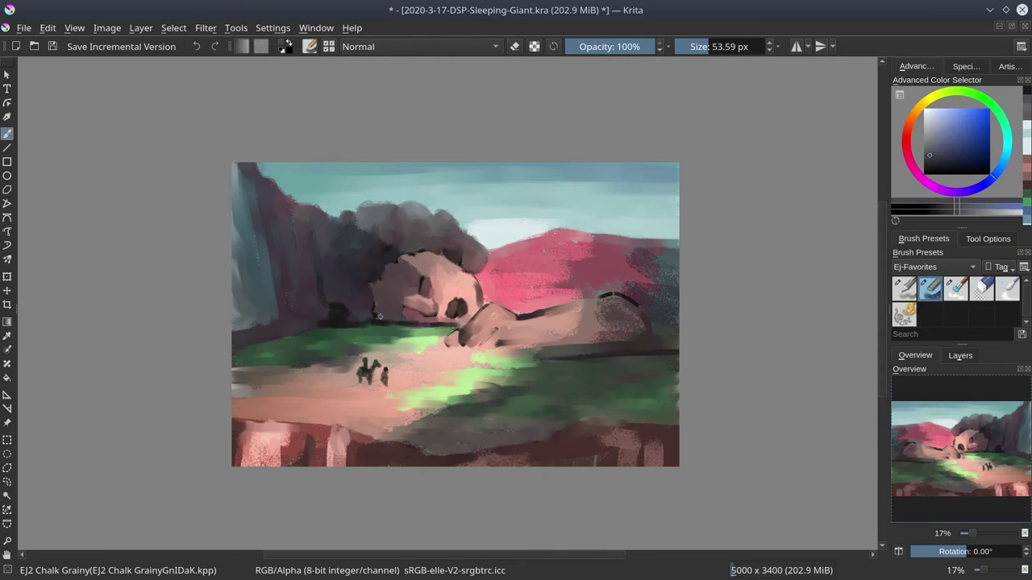
{"action": "left_click", "coordinate": [337, 309], "text": "ctrl"}
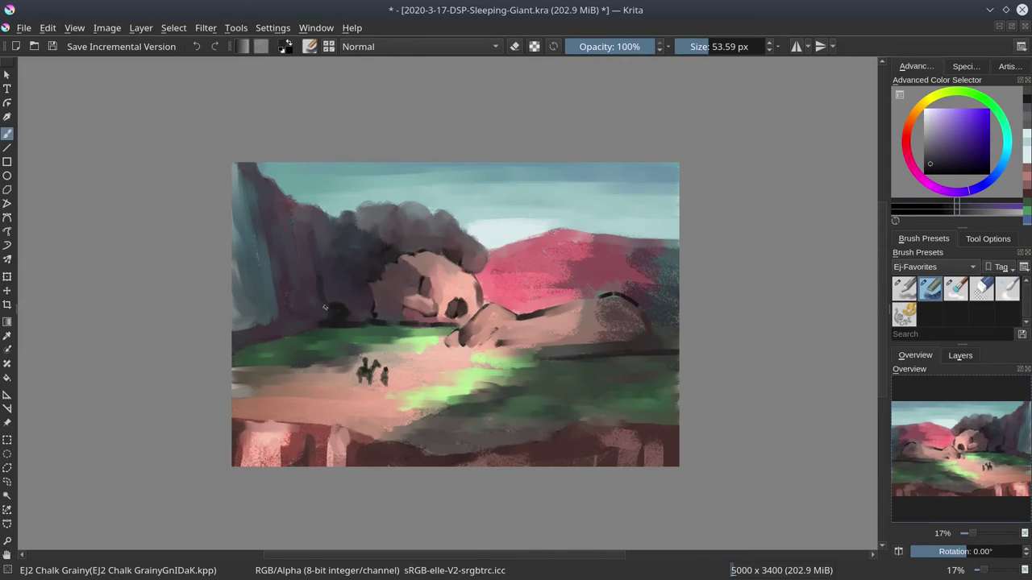
{"action": "left_click", "coordinate": [333, 315], "text": "ctrl"}
{"action": "left_click_drag", "start_coordinate": [323, 317], "coordinate": [312, 331]}
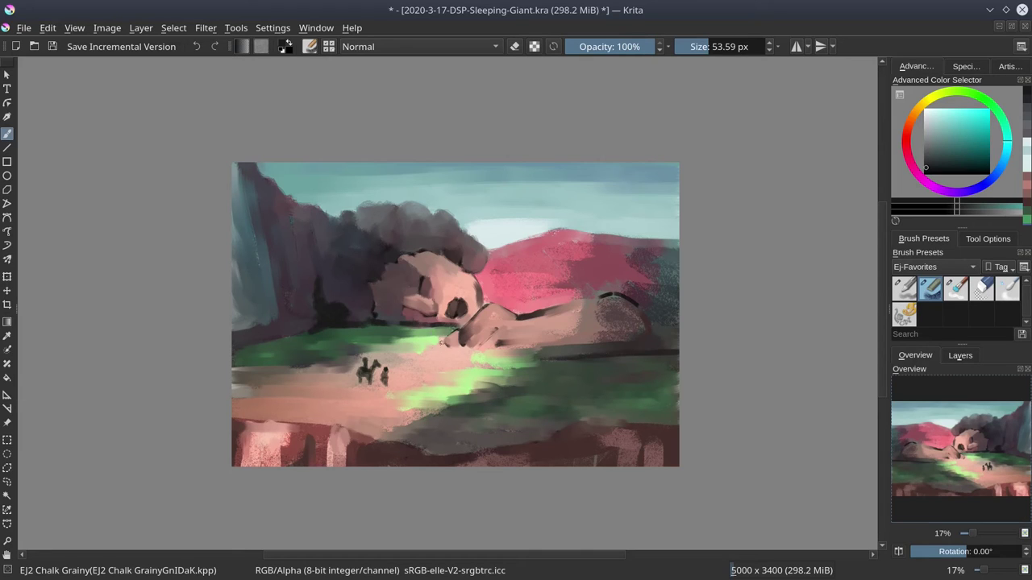
{"action": "left_click_drag", "start_coordinate": [449, 348], "coordinate": [645, 338]}
{"action": "left_click_drag", "start_coordinate": [524, 347], "coordinate": [651, 337]}
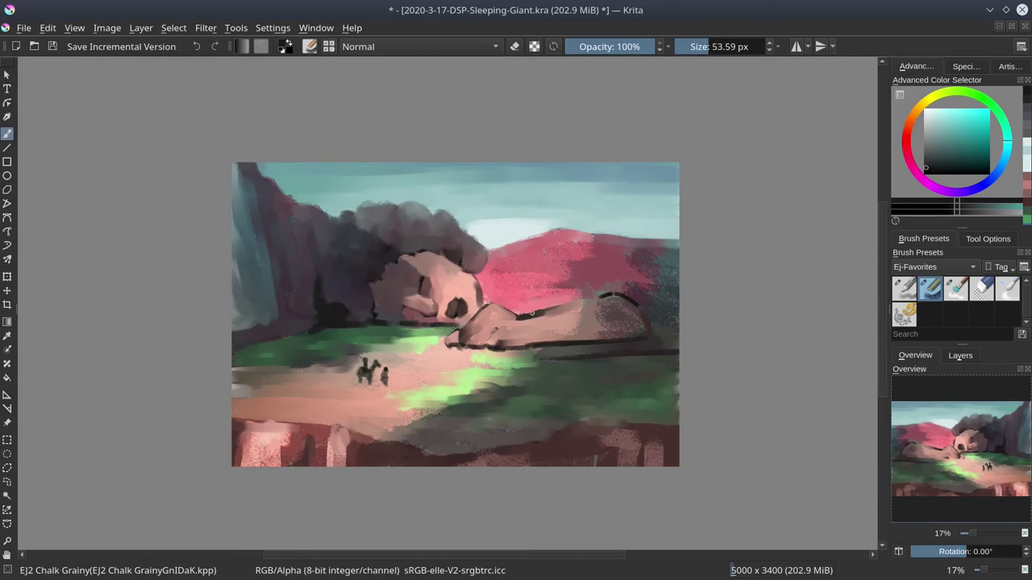
- Add light salmon-pink touches on the rock's edge and the giant's face edge
{"action": "left_click", "coordinate": [395, 306], "text": "ctrl"}
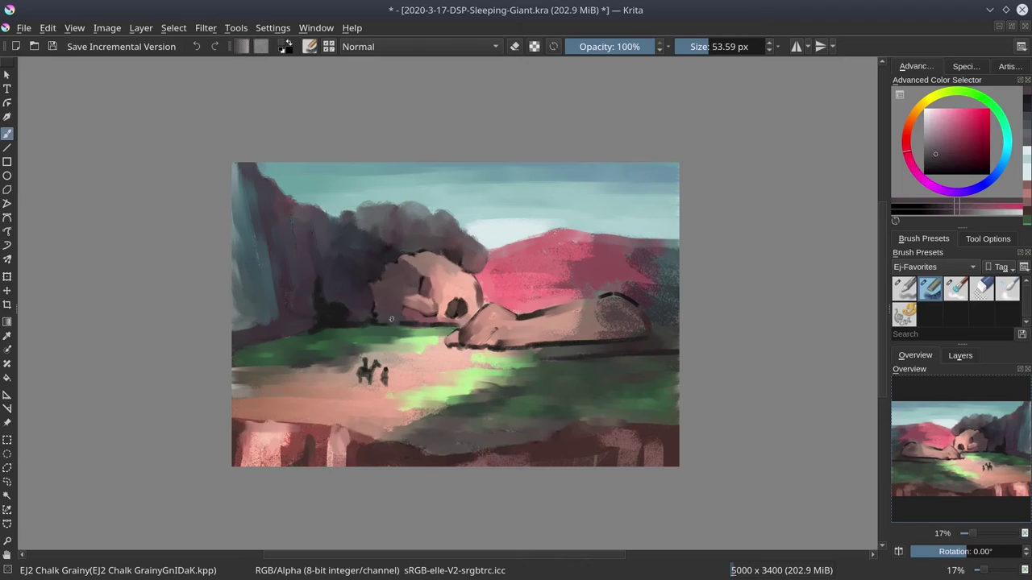
{"action": "left_click", "coordinate": [419, 310], "text": "ctrl"}
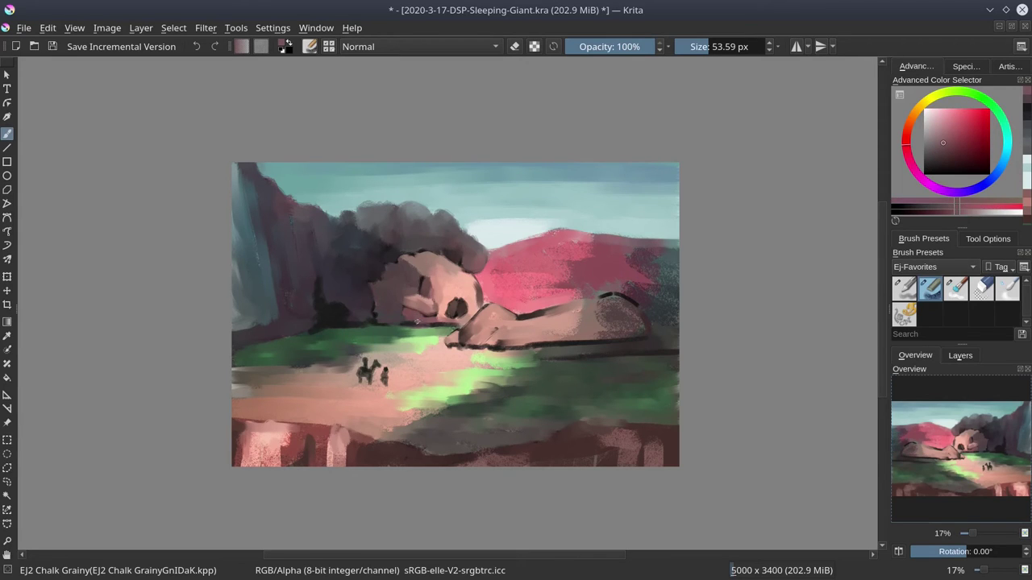
{"action": "left_click", "coordinate": [442, 320], "text": "ctrl"}
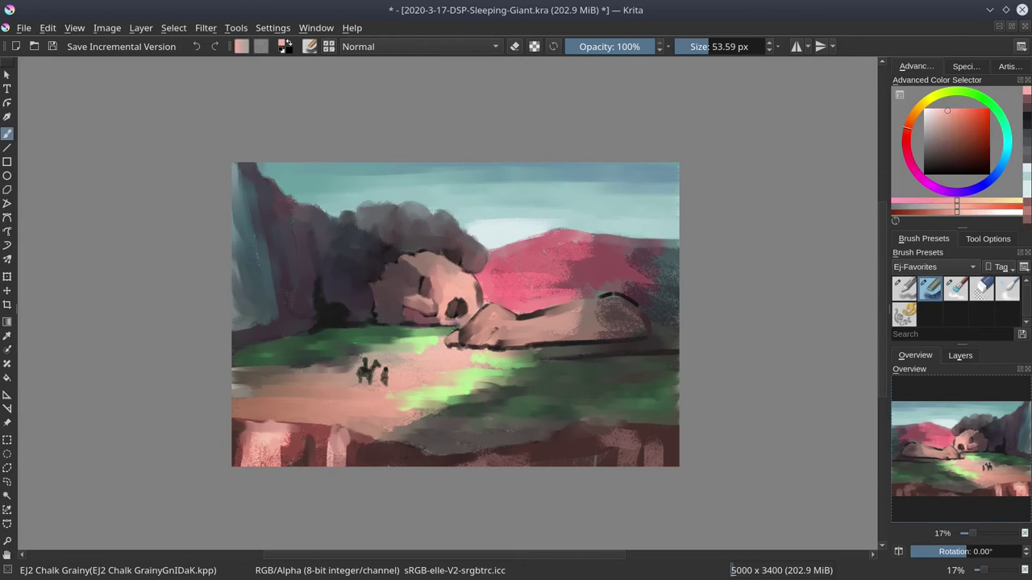
{"action": "left_click_drag", "start_coordinate": [456, 324], "coordinate": [471, 314]}
{"action": "left_click_drag", "start_coordinate": [471, 304], "coordinate": [471, 283]}
{"action": "left_click", "coordinate": [415, 259], "text": "ctrl"}
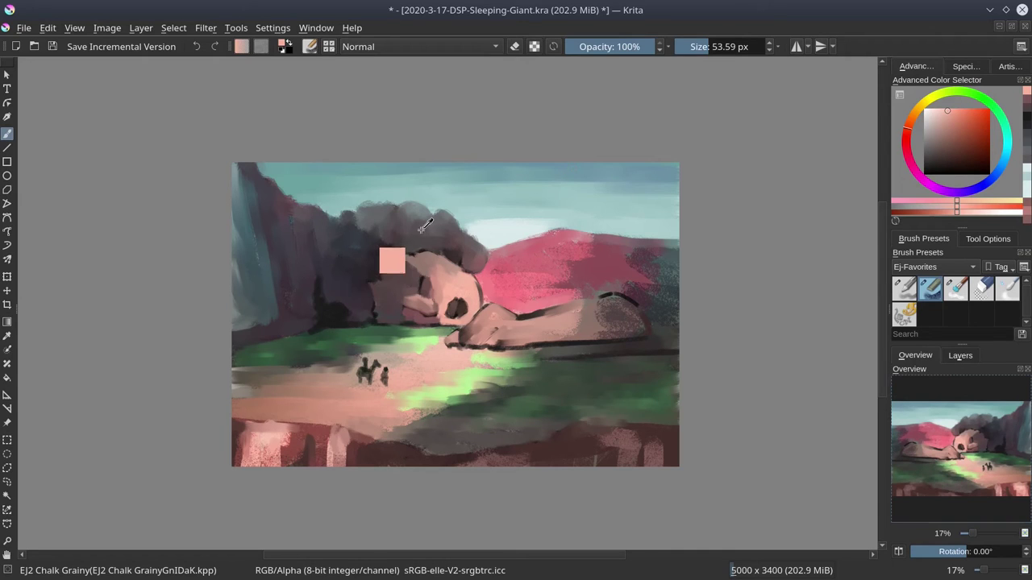
{"action": "left_click", "coordinate": [927, 141]}
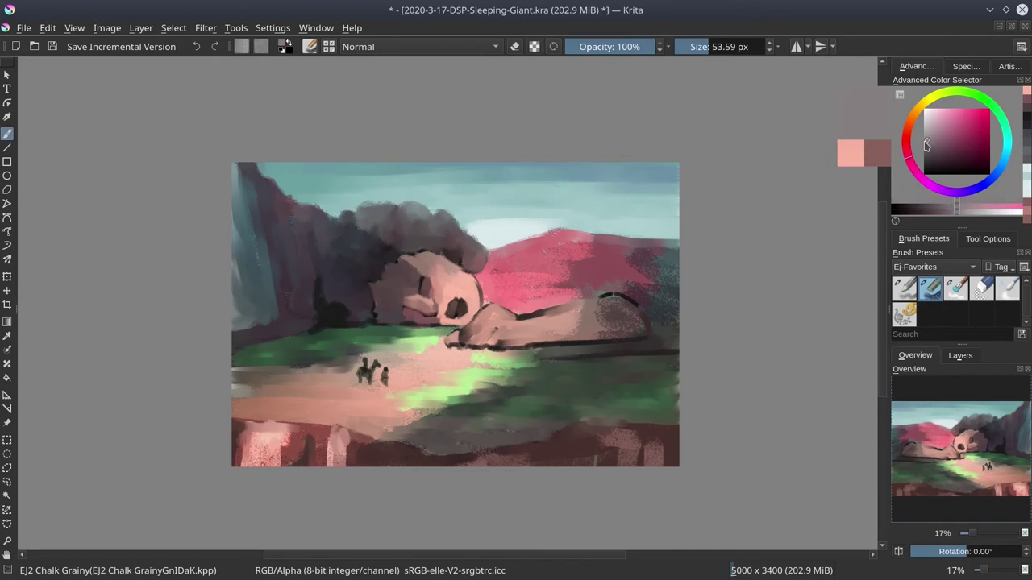
{"action": "left_click", "coordinate": [940, 140]}
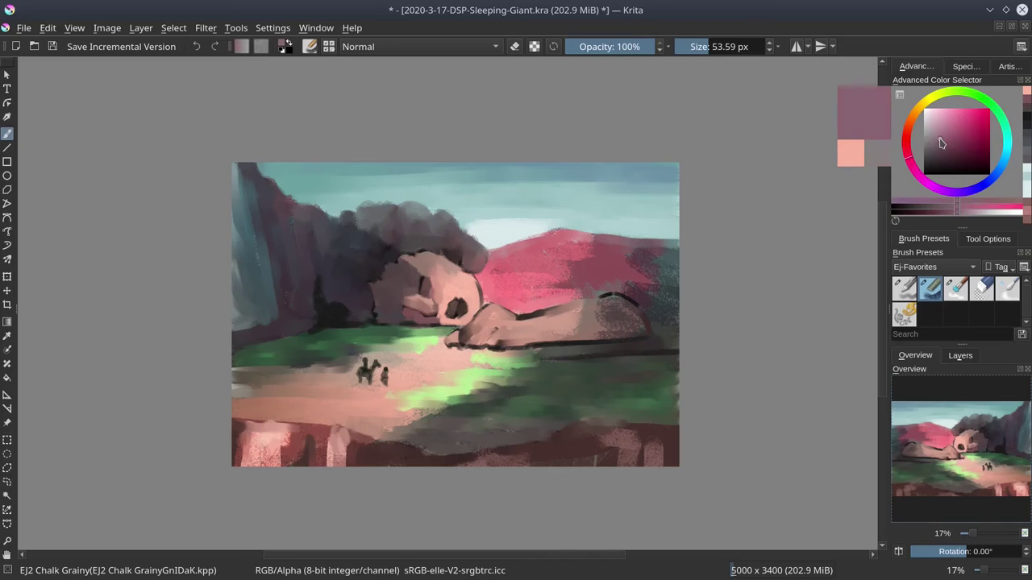
{"action": "left_click", "coordinate": [906, 145]}
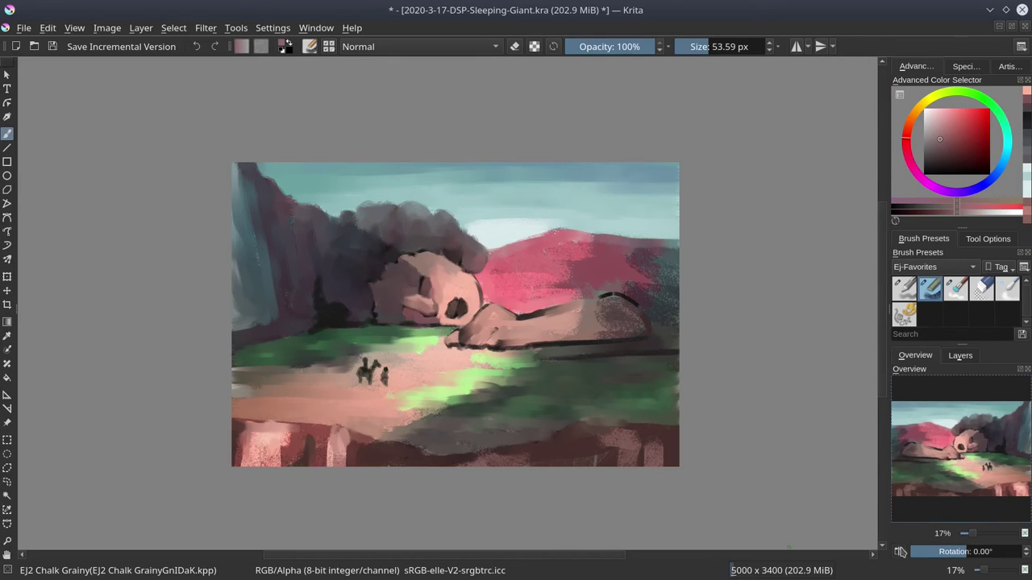
- Flip the view horizontally and add pink strokes over the trees
{"action": "key", "text": "m"}
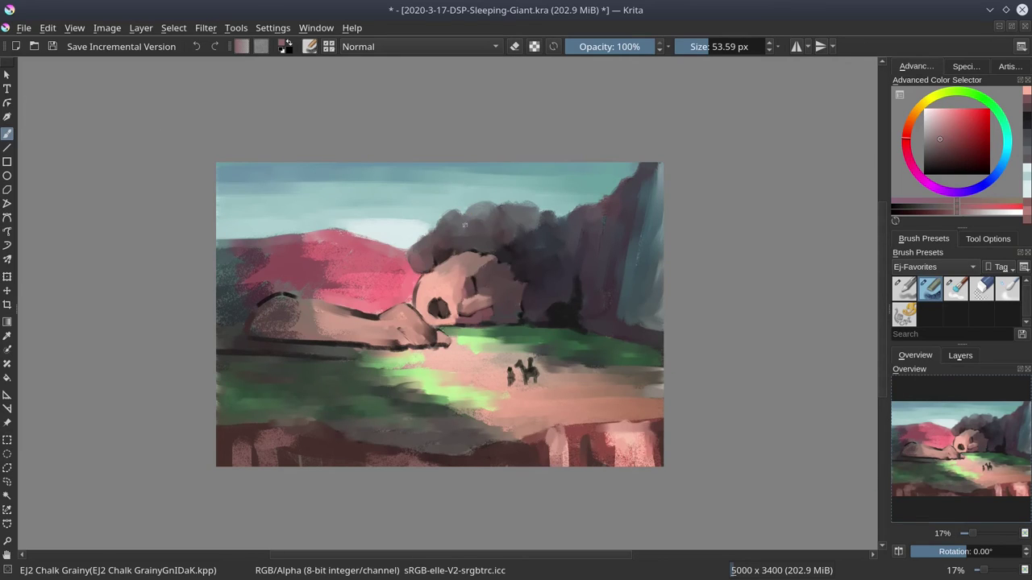
{"action": "left_click", "coordinate": [435, 240]}
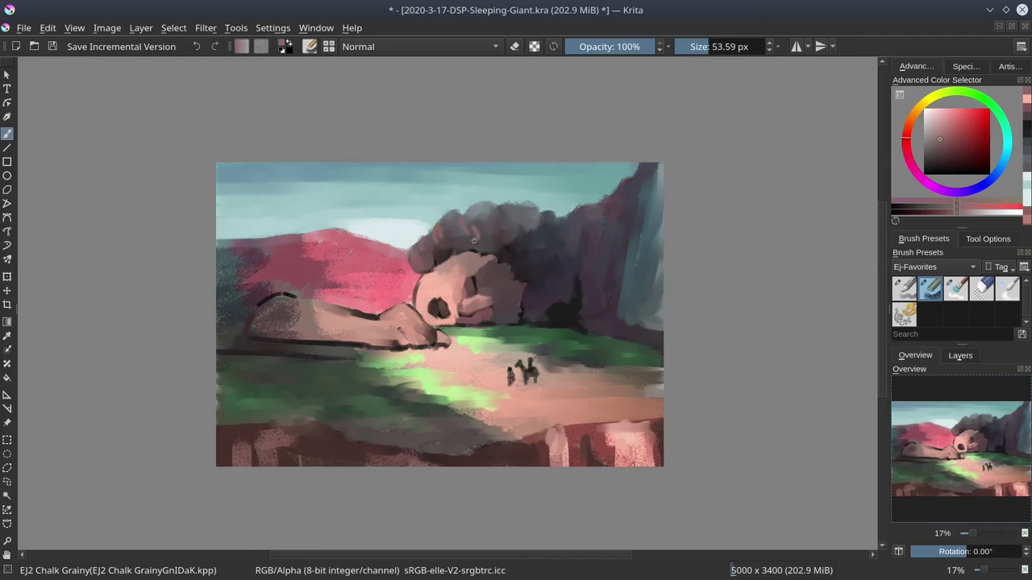
{"action": "left_click", "coordinate": [944, 121]}
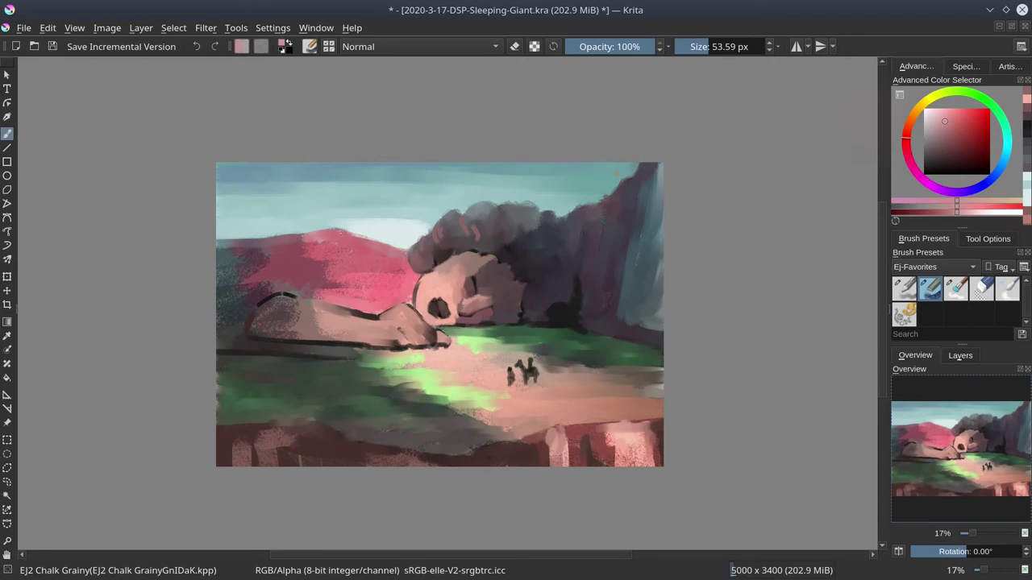
{"action": "key", "text": "bracketleft"}
{"action": "mouse_move", "coordinate": [432, 219]}
{"action": "left_mouse_down"}
{"action": "mouse_move", "coordinate": [440, 227]}
{"action": "mouse_move", "coordinate": [413, 262]}
{"action": "left_mouse_up"}
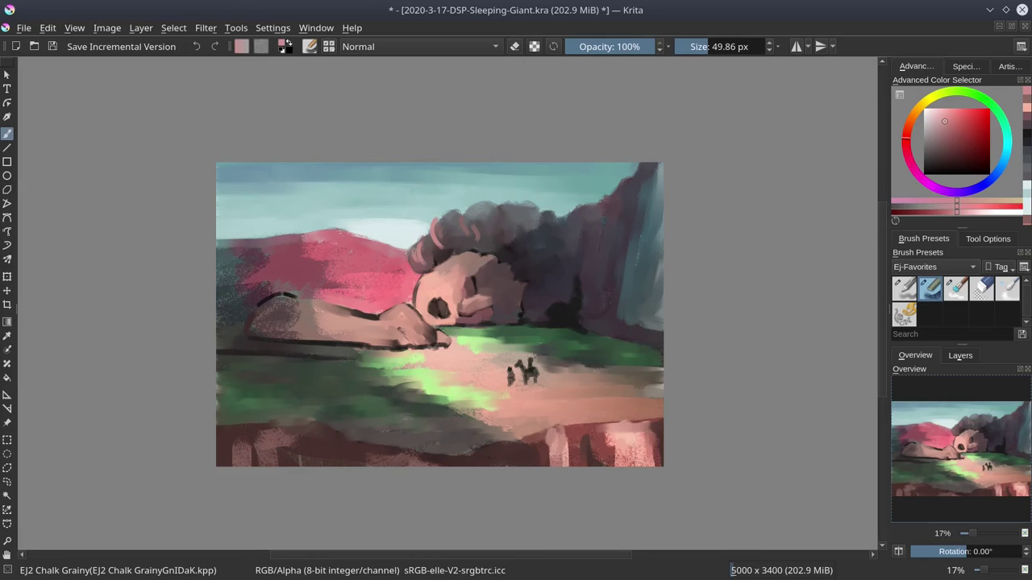
{"action": "key", "text": "bracketright"}
- Paint the giant's light pink fingers and shade their tips and gaps in dark red-brown
{"action": "left_click", "coordinate": [454, 348], "text": "ctrl"}
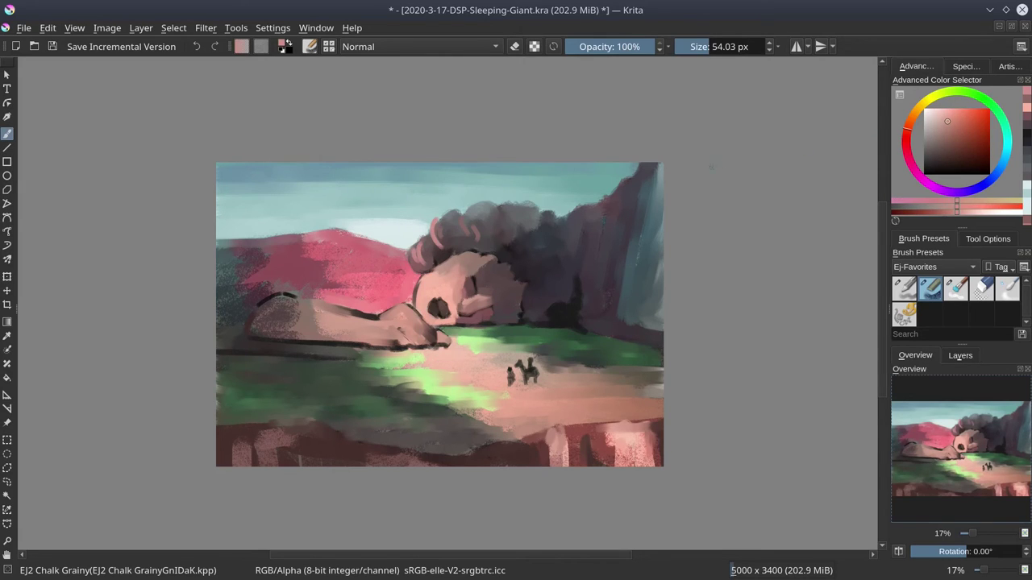
{"action": "left_click", "coordinate": [944, 112]}
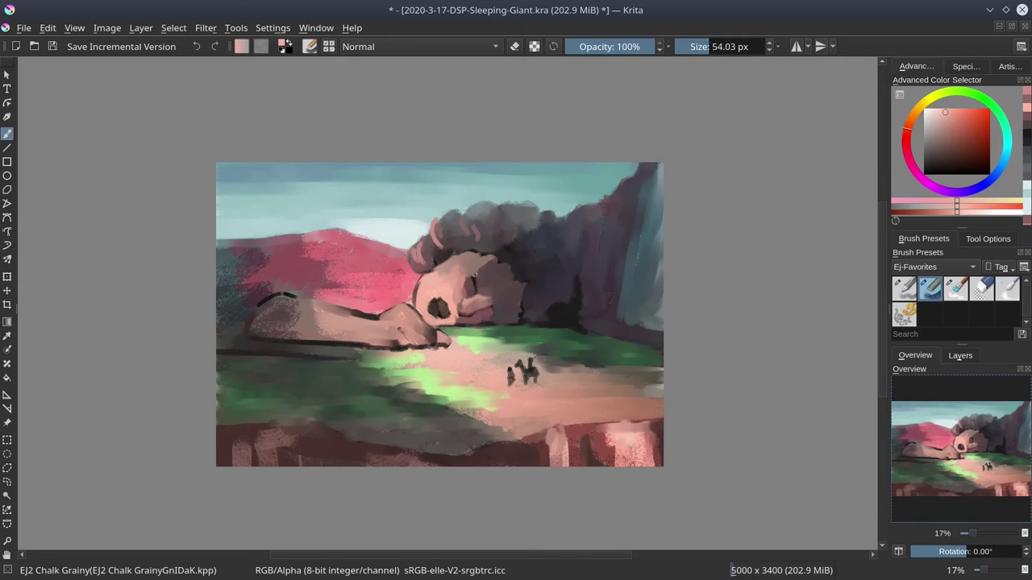
{"action": "left_click", "coordinate": [412, 311]}
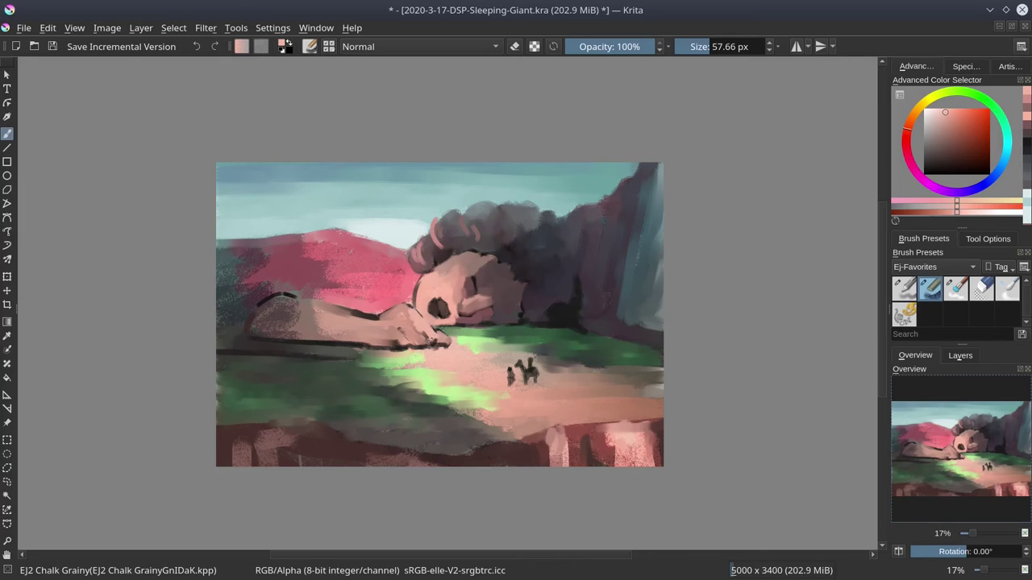
{"action": "mouse_move", "coordinate": [401, 319]}
{"action": "left_mouse_down"}
{"action": "mouse_move", "coordinate": [421, 347]}
{"action": "mouse_move", "coordinate": [392, 338]}
{"action": "mouse_move", "coordinate": [402, 345]}
{"action": "mouse_move", "coordinate": [392, 352]}
{"action": "left_mouse_up"}
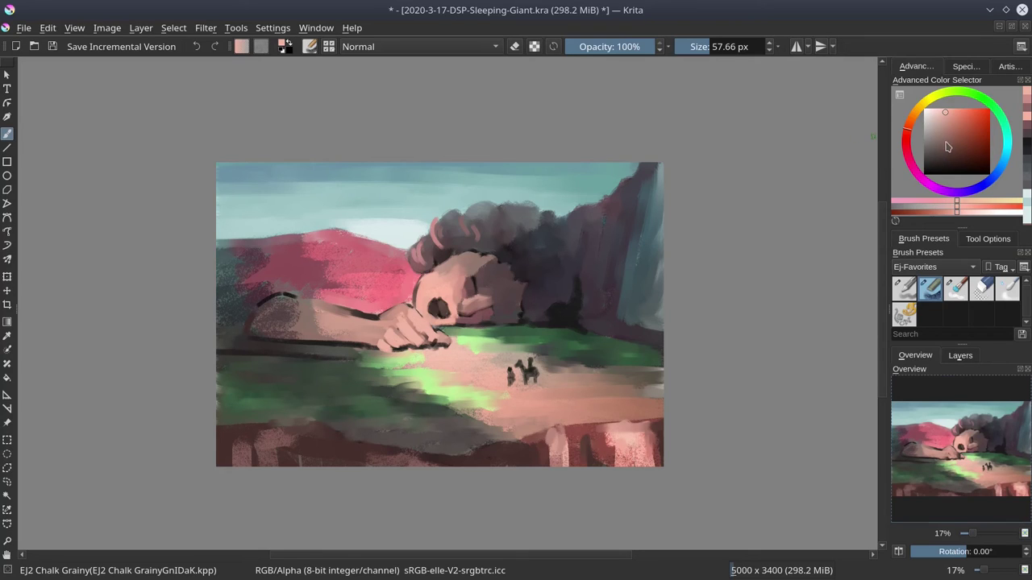
{"action": "left_click", "coordinate": [947, 144]}
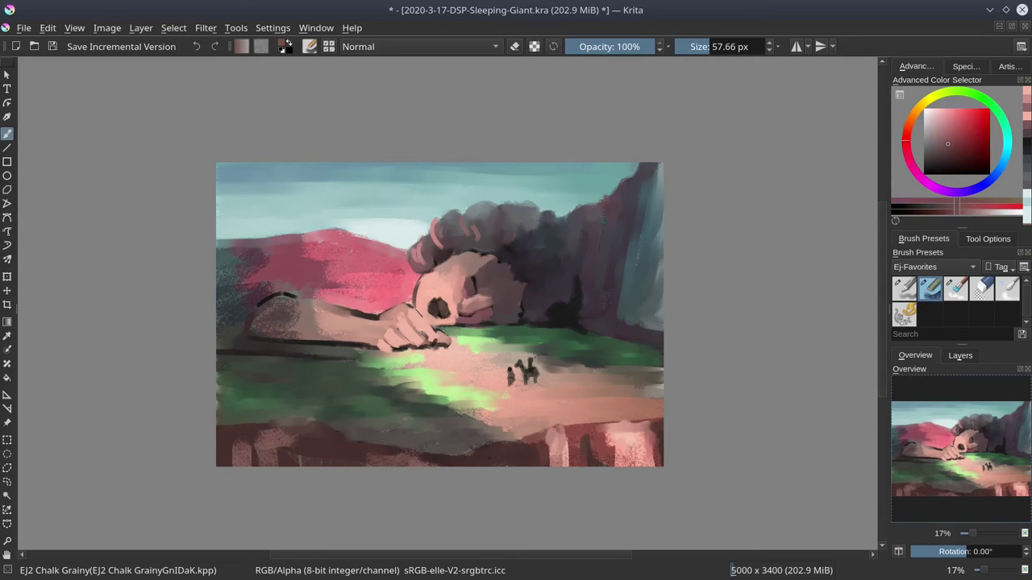
{"action": "mouse_move", "coordinate": [418, 327]}
{"action": "left_mouse_down"}
{"action": "mouse_move", "coordinate": [427, 342]}
{"action": "mouse_move", "coordinate": [398, 335]}
{"action": "left_mouse_up"}
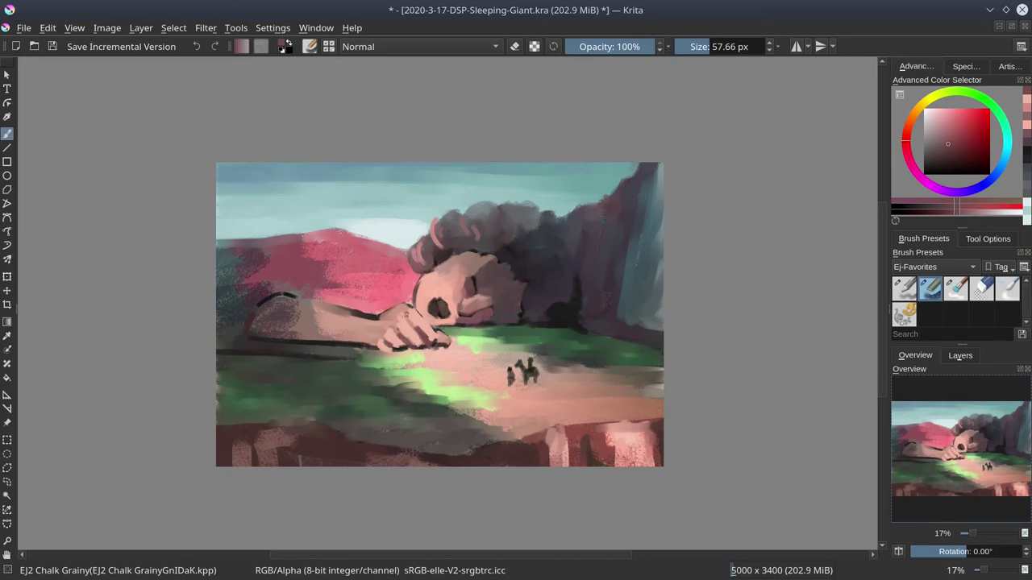
{"action": "left_click_drag", "start_coordinate": [374, 325], "coordinate": [406, 305]}
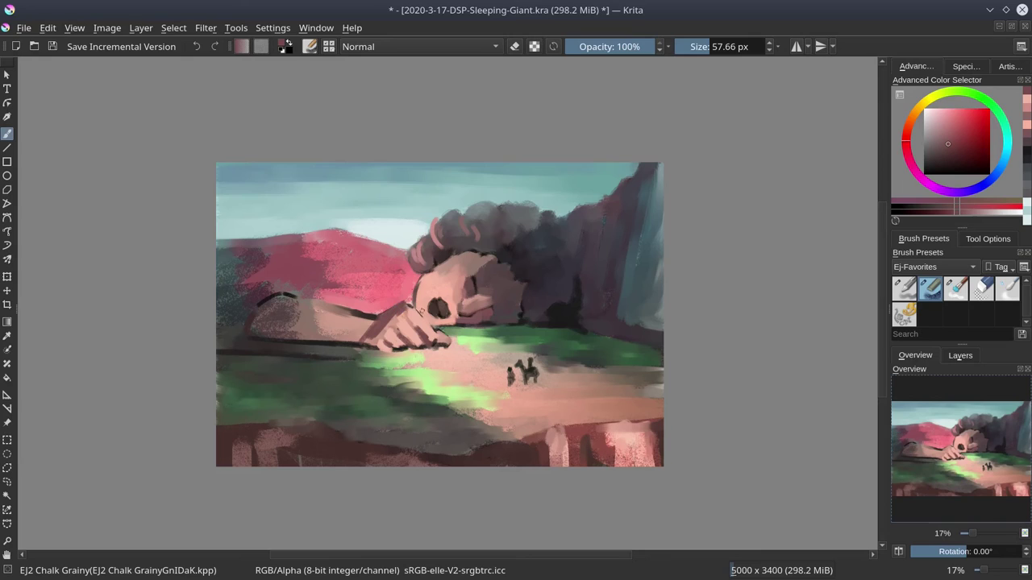
- Blend the giant's arm in light peach and soften the dark lines near the hand
{"action": "left_click", "coordinate": [420, 313], "text": "ctrl"}
{"action": "key", "text": "bracketright"}
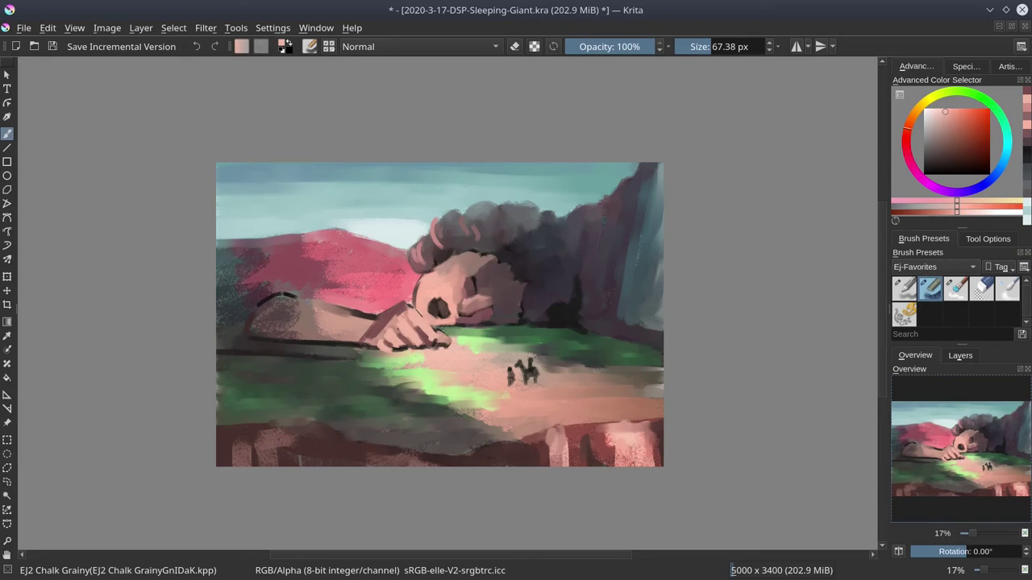
{"action": "mouse_move", "coordinate": [308, 302]}
{"action": "left_mouse_down"}
{"action": "mouse_move", "coordinate": [363, 316]}
{"action": "mouse_move", "coordinate": [324, 306]}
{"action": "mouse_move", "coordinate": [355, 321]}
{"action": "left_mouse_up"}
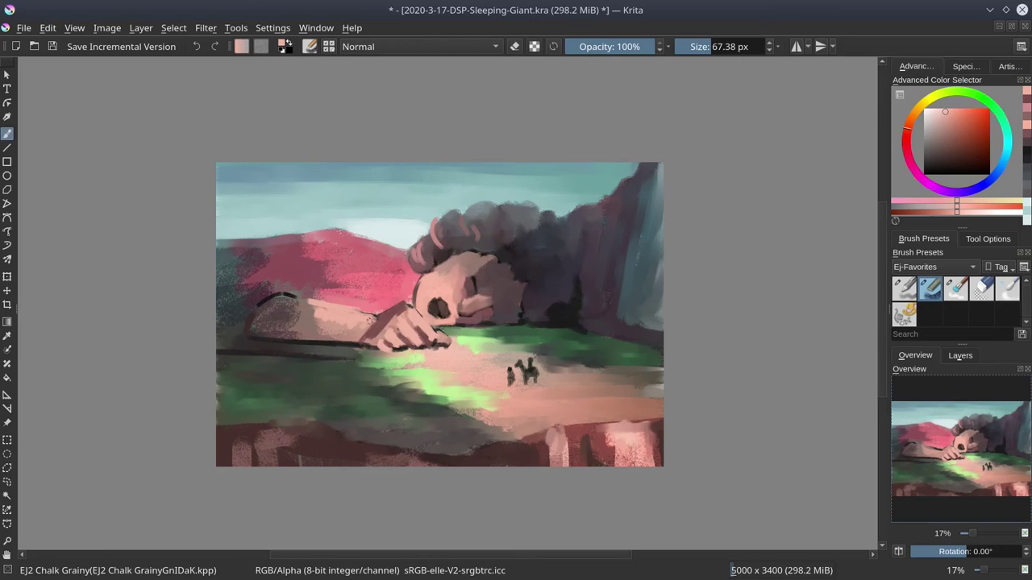
{"action": "left_click", "coordinate": [284, 300], "text": "ctrl"}
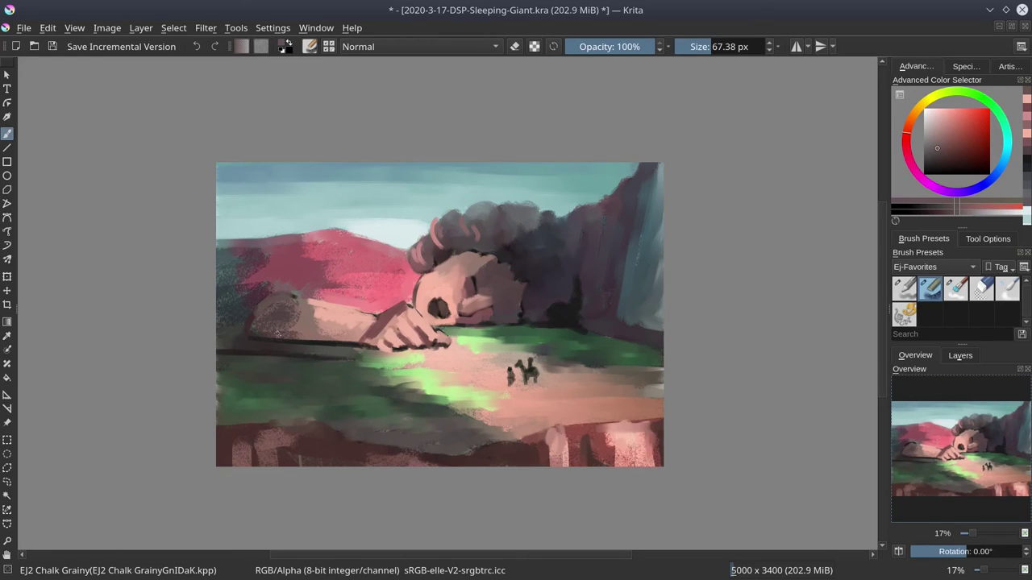
{"action": "left_click", "coordinate": [261, 336], "text": "ctrl"}
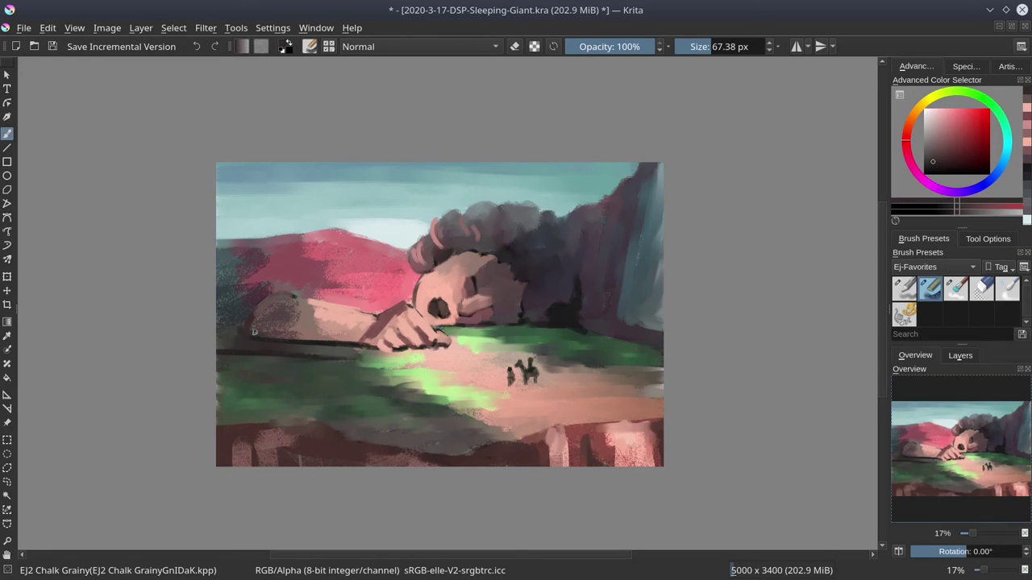
{"action": "left_click", "coordinate": [243, 342], "text": "ctrl"}
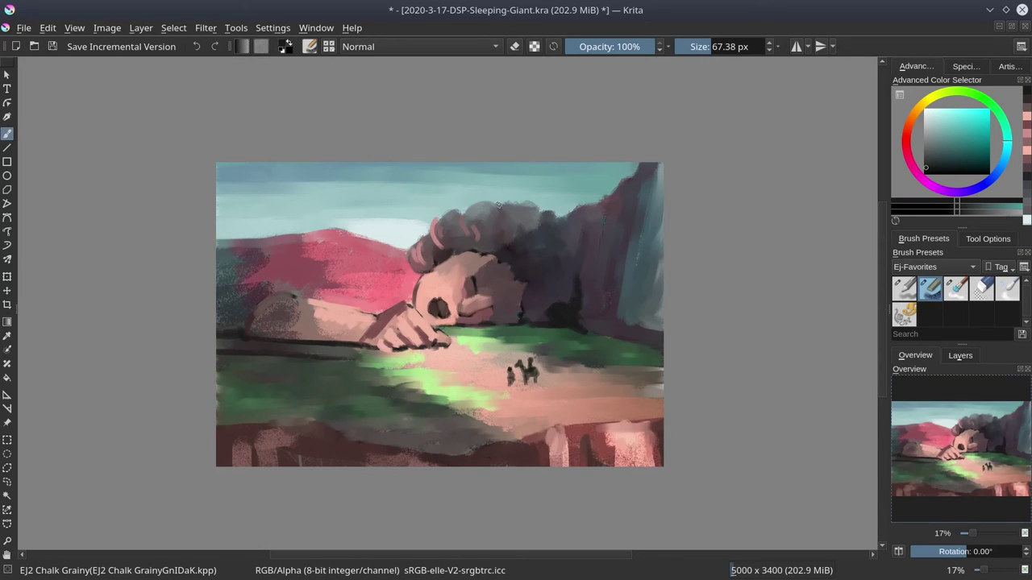
{"action": "left_click", "coordinate": [435, 334], "text": "ctrl"}
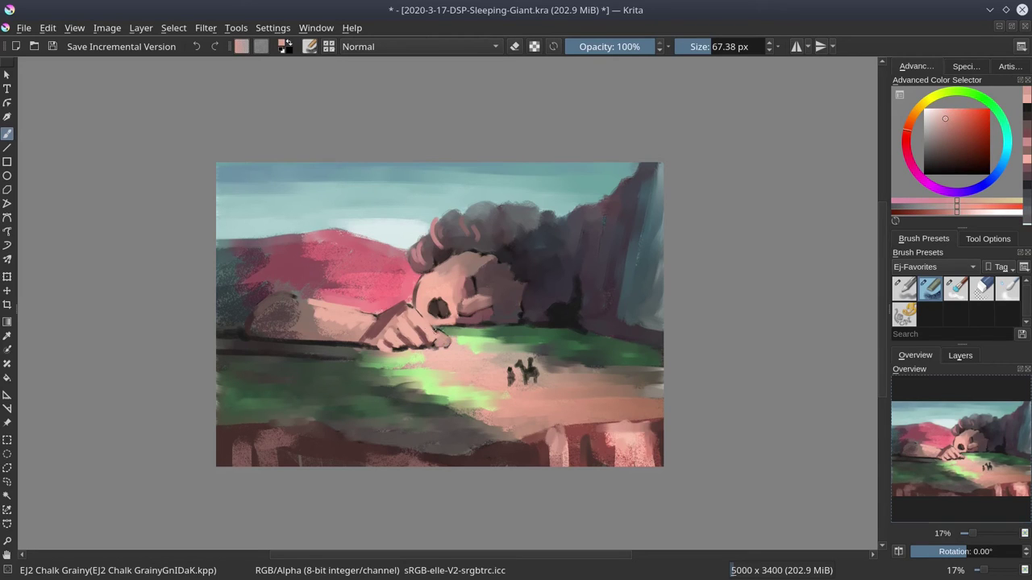
{"action": "left_click", "coordinate": [442, 342], "text": "ctrl"}
{"action": "left_click_drag", "start_coordinate": [442, 340], "coordinate": [437, 330]}
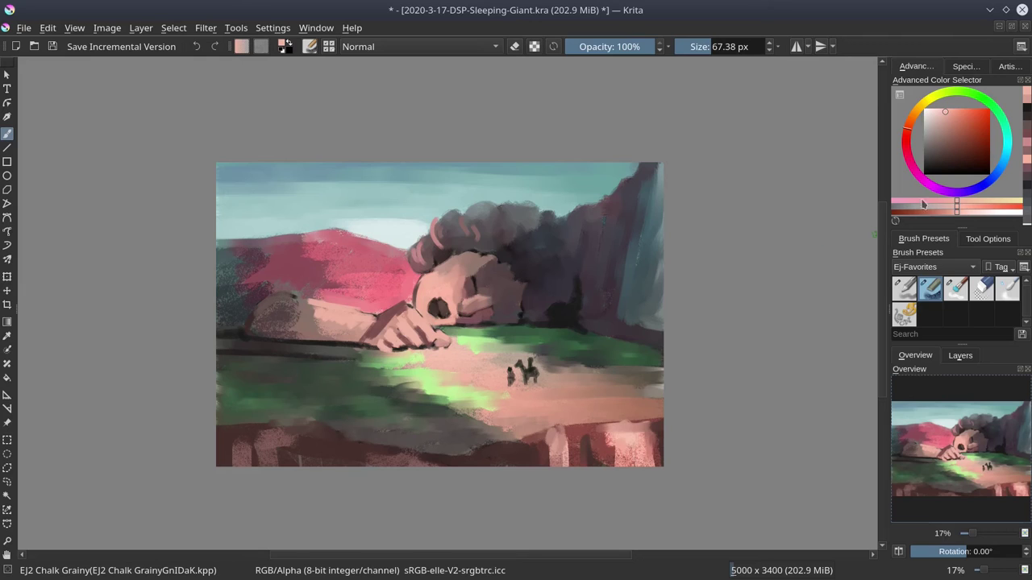
{"action": "left_click", "coordinate": [967, 137]}
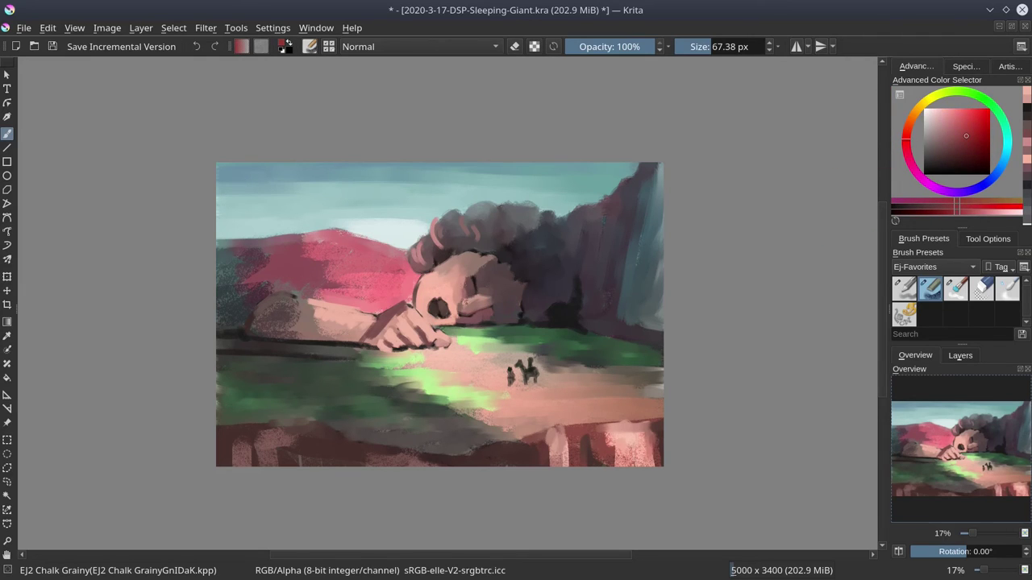
- Shrink the brush to about 43 px and dab dark red and blue-grey shading into the mouth
{"action": "left_click_drag", "start_coordinate": [442, 312], "coordinate": [435, 308]}
{"action": "left_click", "coordinate": [435, 307]}
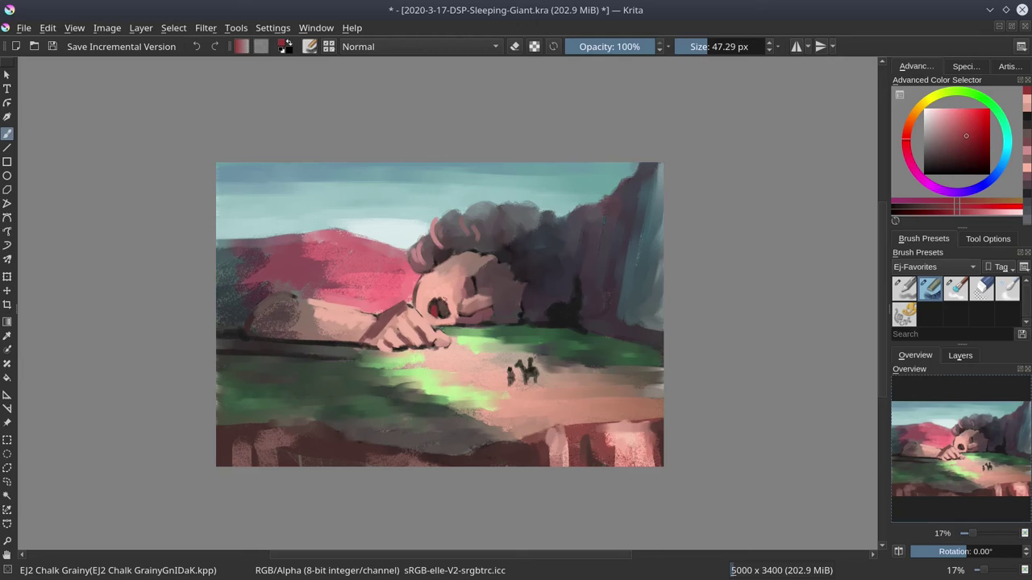
{"action": "left_click_drag", "start_coordinate": [446, 306], "coordinate": [443, 306]}
{"action": "left_click", "coordinate": [596, 345], "text": "ctrl"}
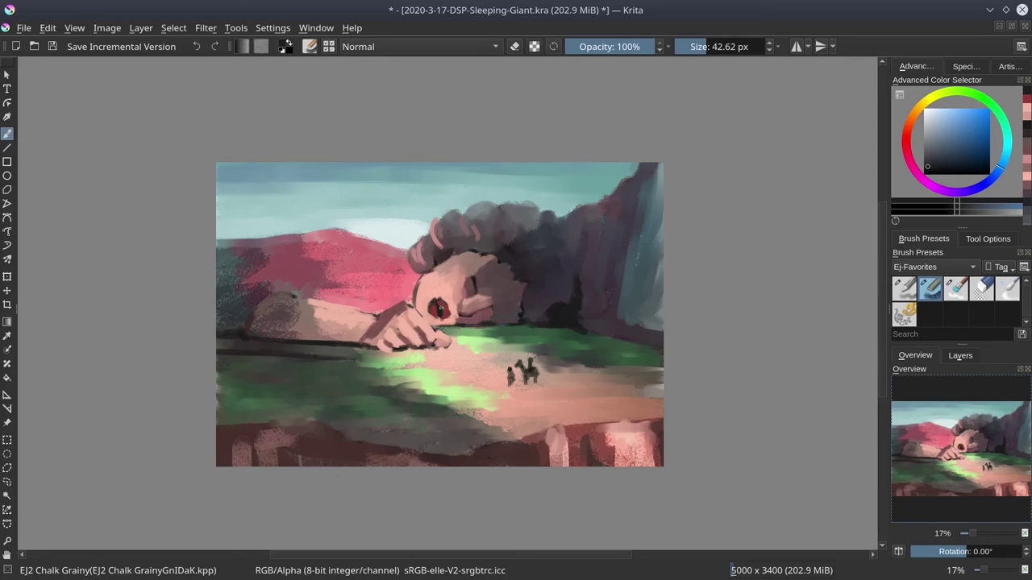
{"action": "left_click", "coordinate": [433, 289], "text": "ctrl"}
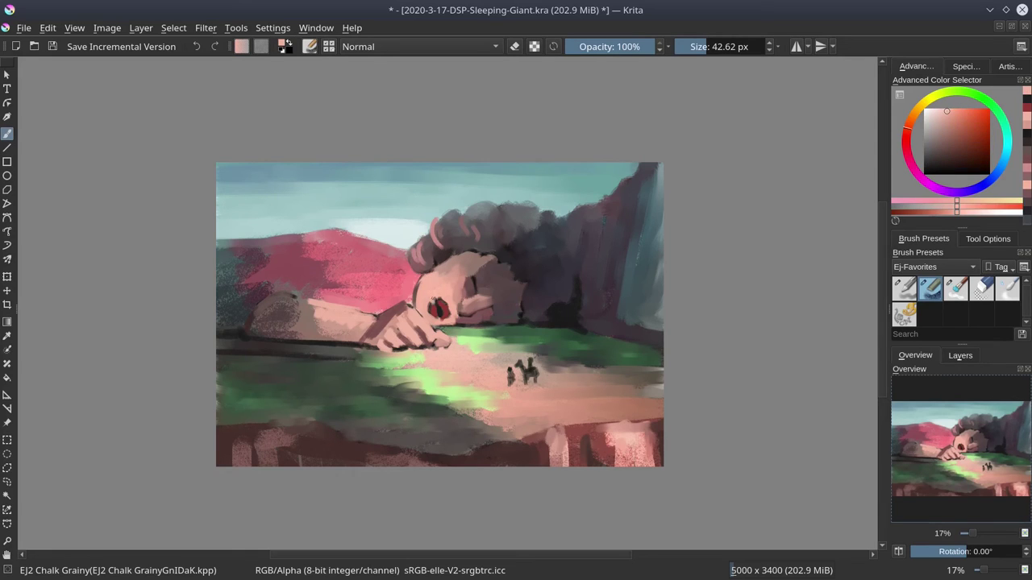
{"action": "left_click", "coordinate": [441, 308], "text": "ctrl"}
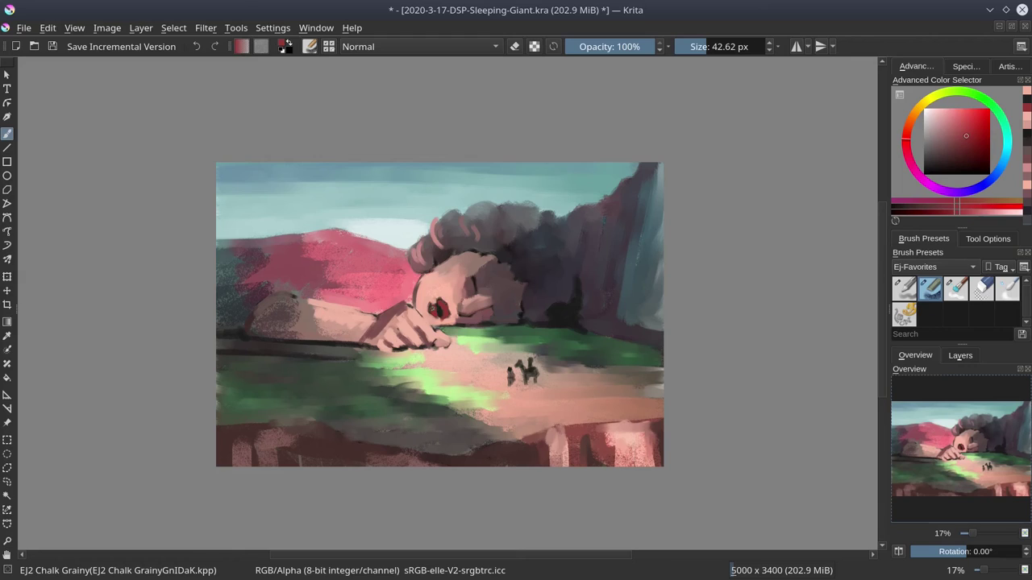
{"action": "left_click", "coordinate": [436, 308]}
{"action": "left_click", "coordinate": [445, 311], "text": "ctrl"}
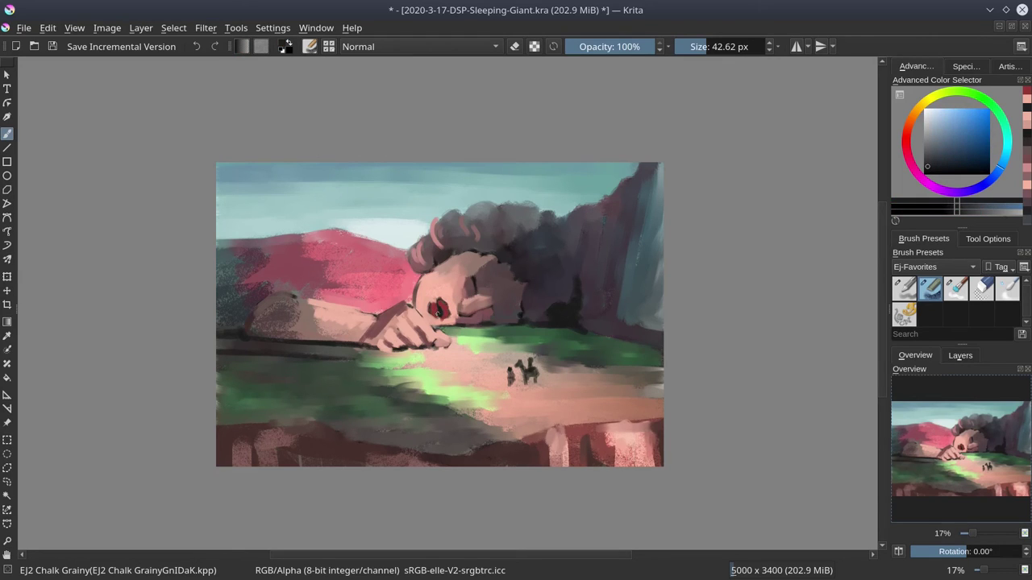
{"action": "left_click", "coordinate": [429, 313]}
- Add peach above the lips, pale pink lip highlights, and a small dark purple mark by the face
{"action": "left_click", "coordinate": [474, 341], "text": "ctrl"}
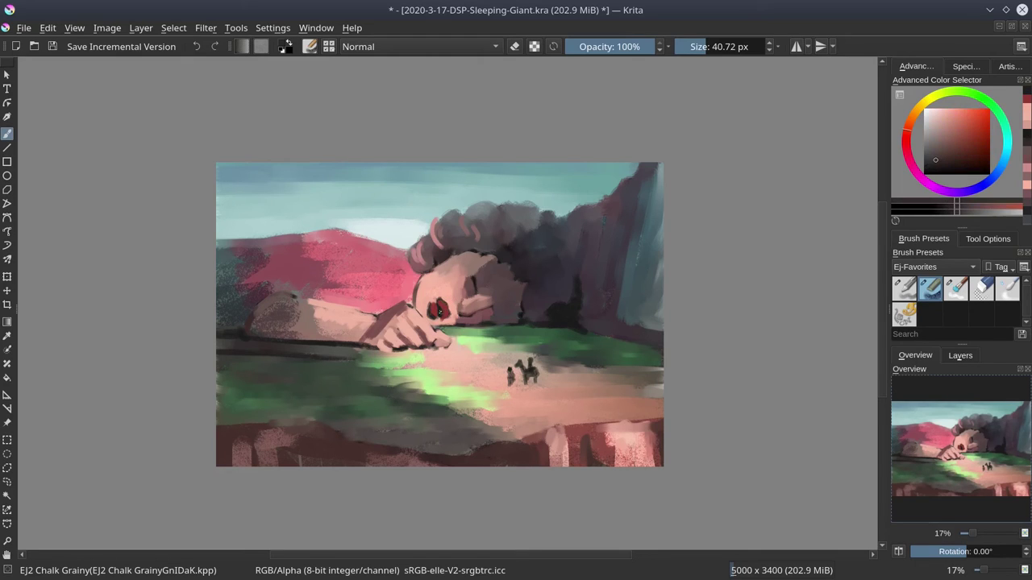
{"action": "left_click", "coordinate": [442, 298]}
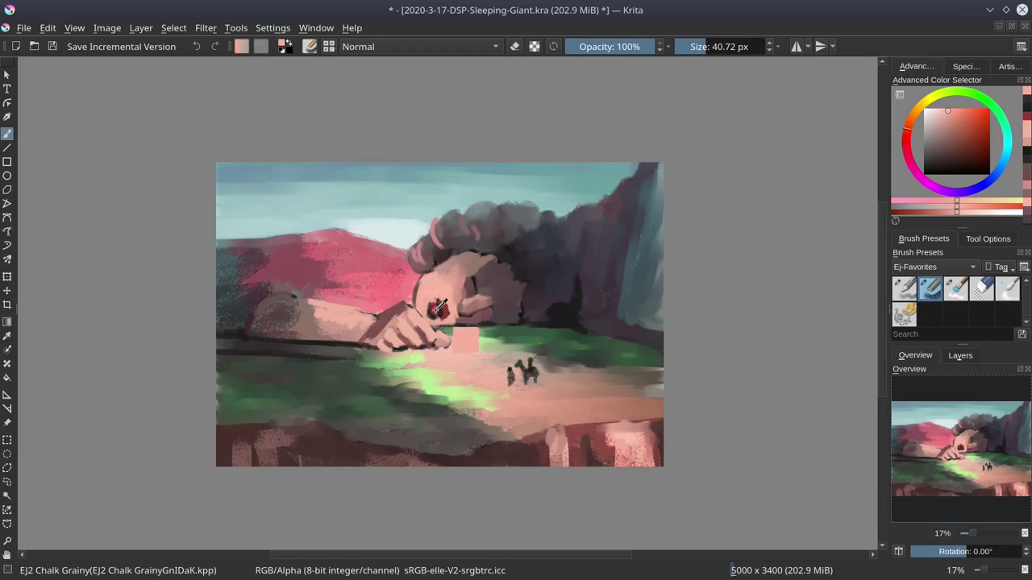
{"action": "left_click", "coordinate": [437, 308], "text": "ctrl"}
{"action": "left_click", "coordinate": [955, 123]}
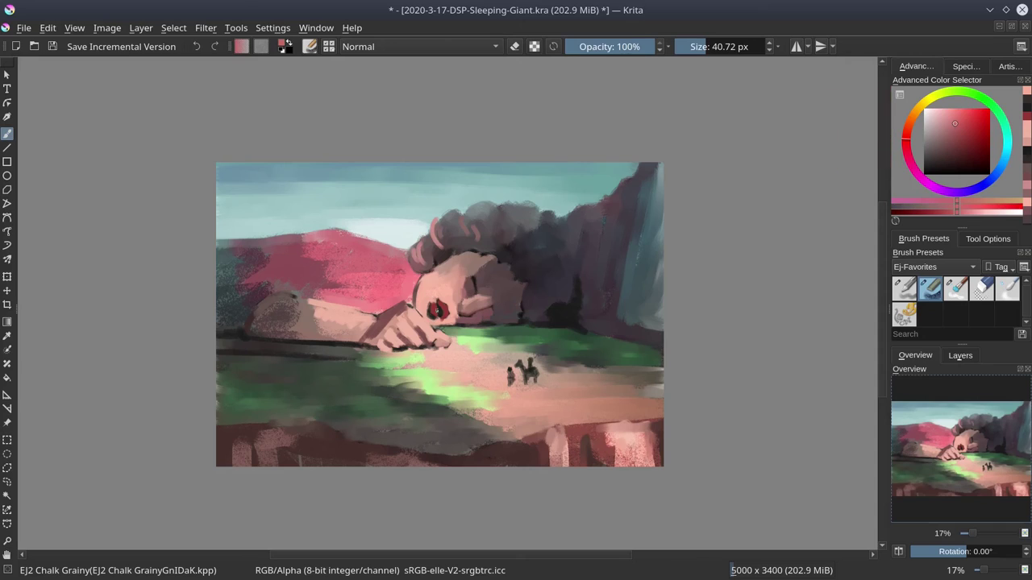
{"action": "left_click", "coordinate": [436, 308]}
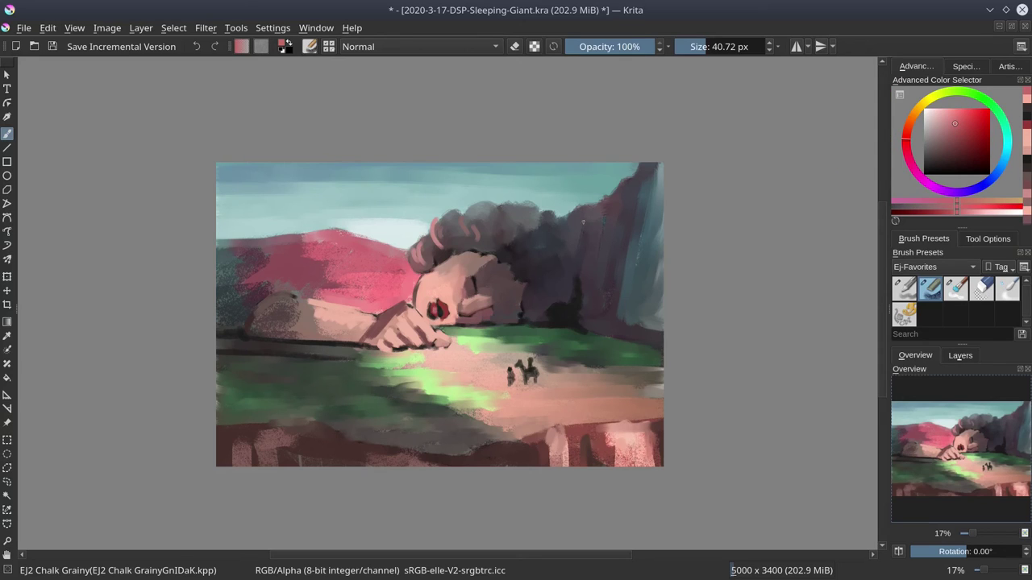
{"action": "left_click", "coordinate": [941, 117]}
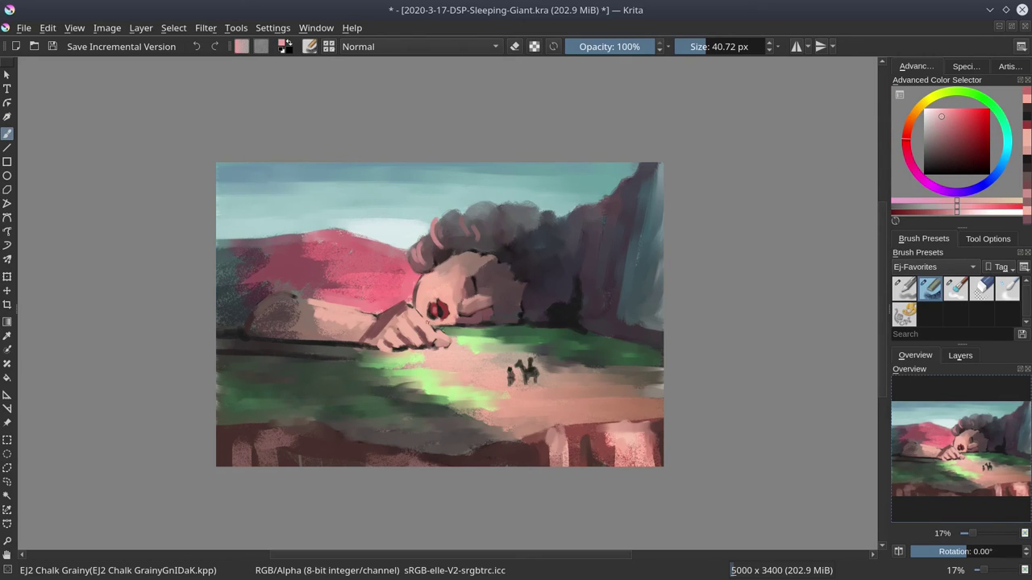
{"action": "key", "text": "bracketleft"}
{"action": "key", "text": "bracketleft"}
{"action": "key", "text": "bracketleft"}
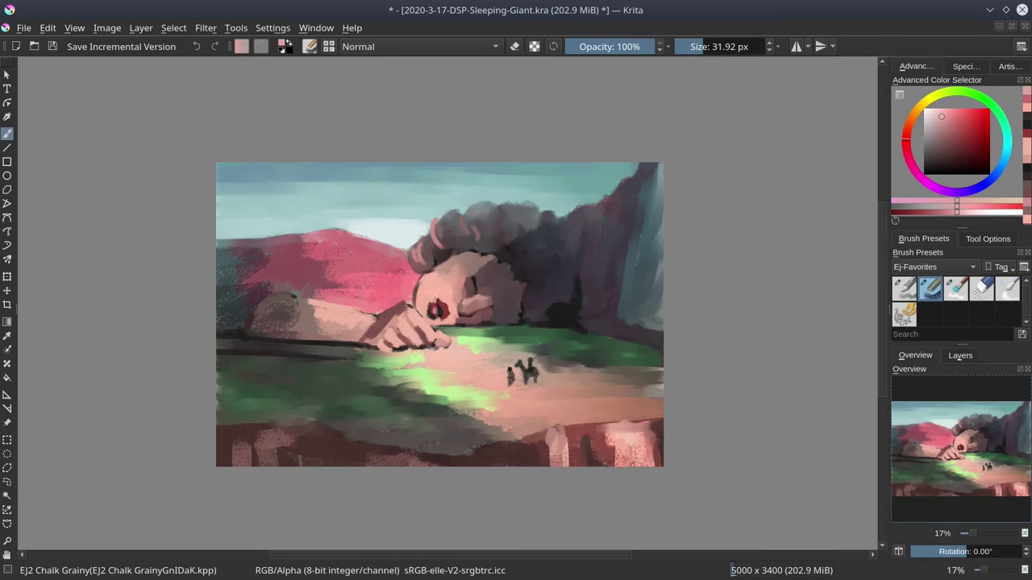
{"action": "left_click", "coordinate": [476, 278], "text": "ctrl"}
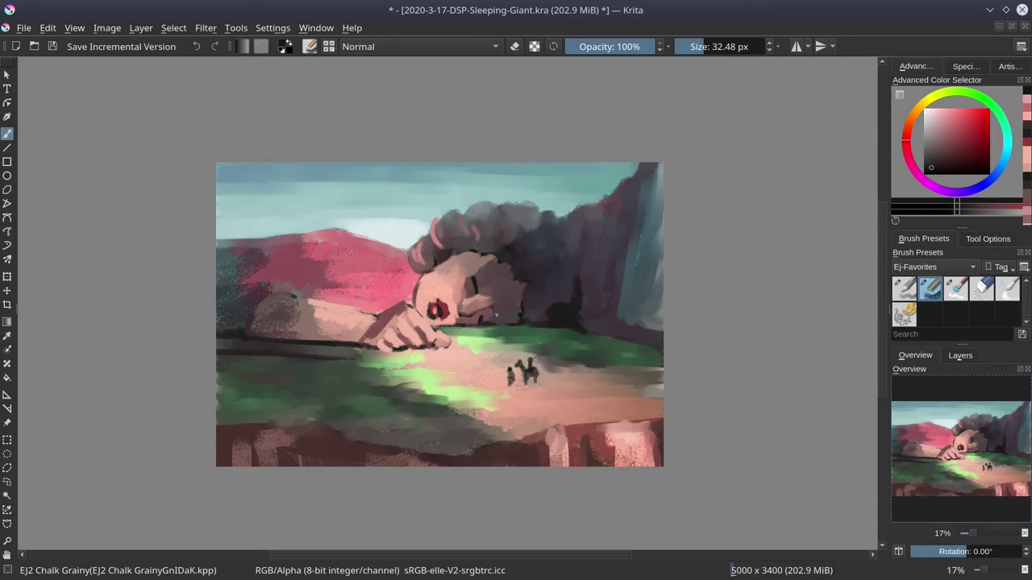
{"action": "left_click", "coordinate": [569, 282], "text": "ctrl"}
{"action": "left_click", "coordinate": [494, 307]}
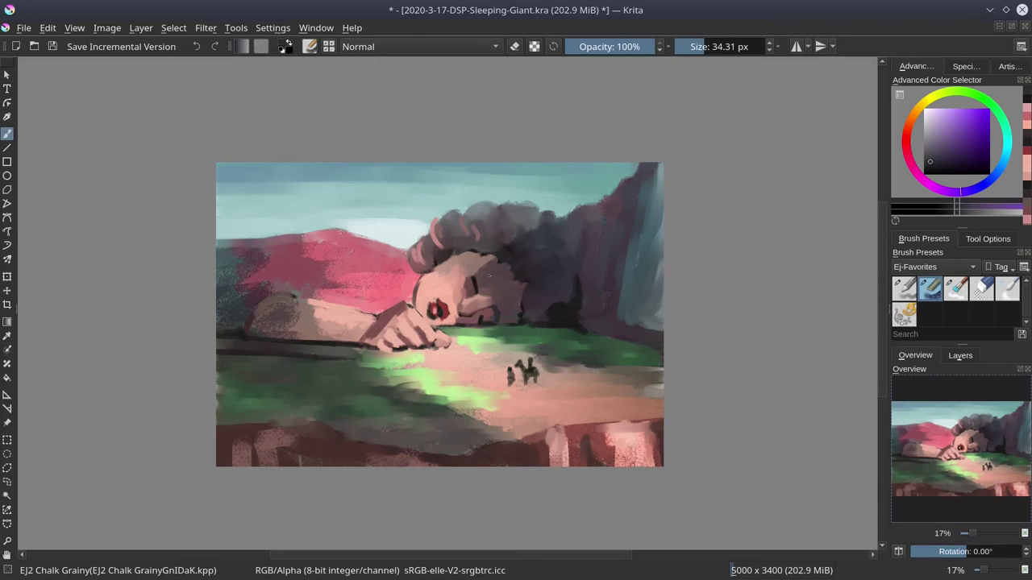
- Add a dark stroke beside the face, settle on a lighter skin pink, and reset rotation to 0°
{"action": "left_click_drag", "start_coordinate": [489, 275], "coordinate": [490, 287]}
{"action": "left_click_drag", "start_coordinate": [602, 314], "coordinate": [545, 258]}
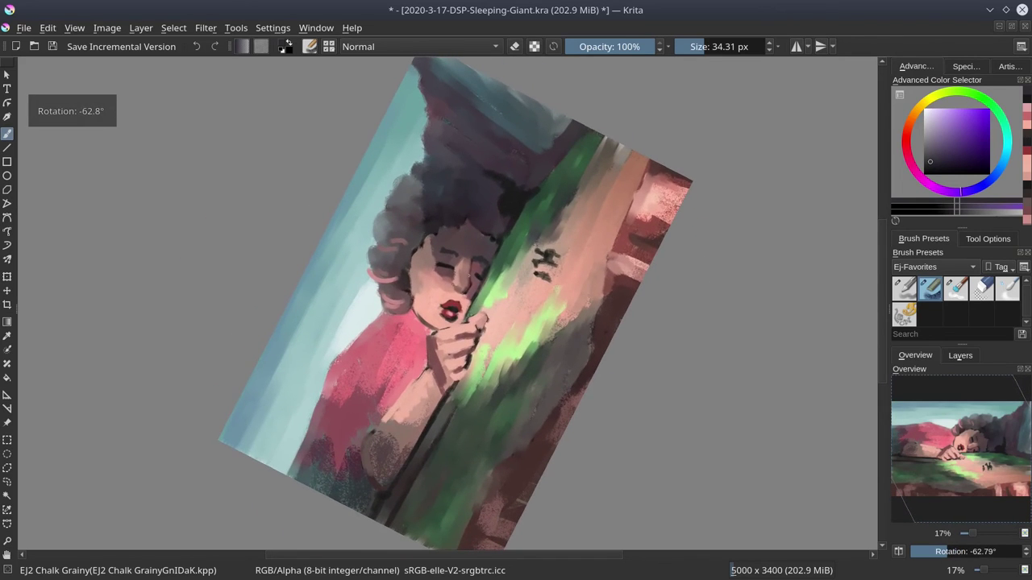
{"action": "left_click", "coordinate": [467, 266], "text": "ctrl"}
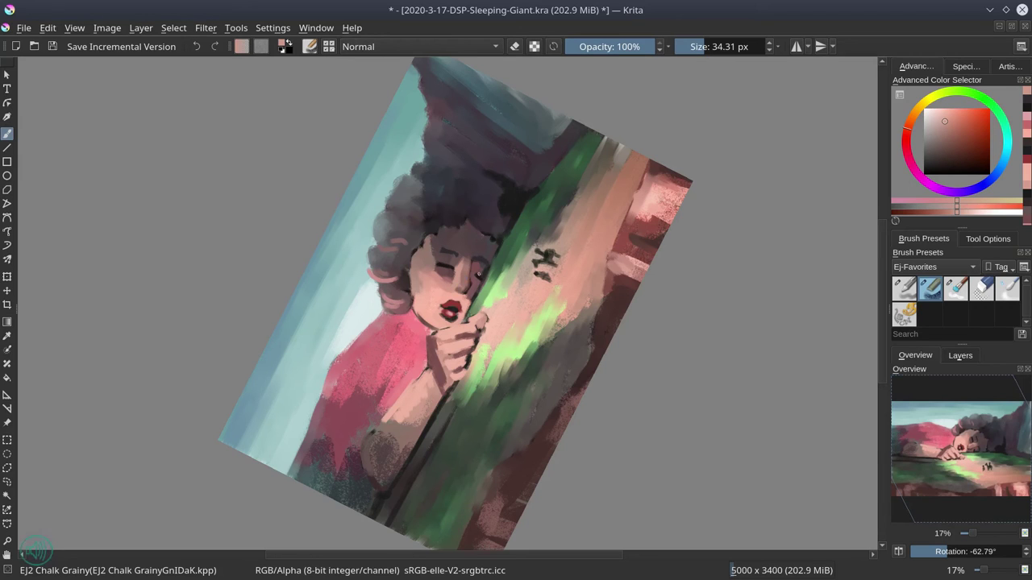
{"action": "left_click", "coordinate": [484, 272], "text": "ctrl"}
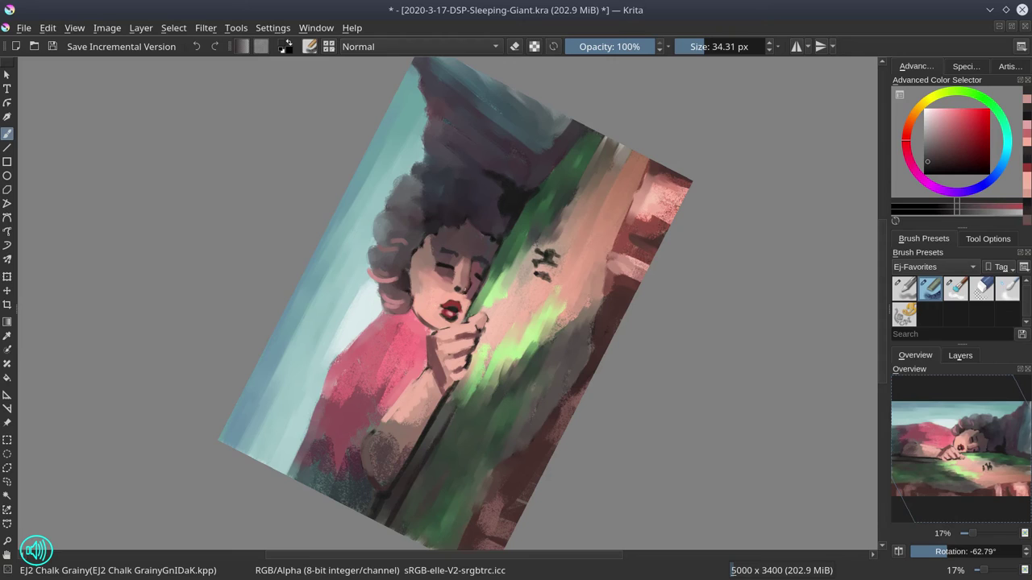
{"action": "left_click", "coordinate": [471, 280], "text": "ctrl"}
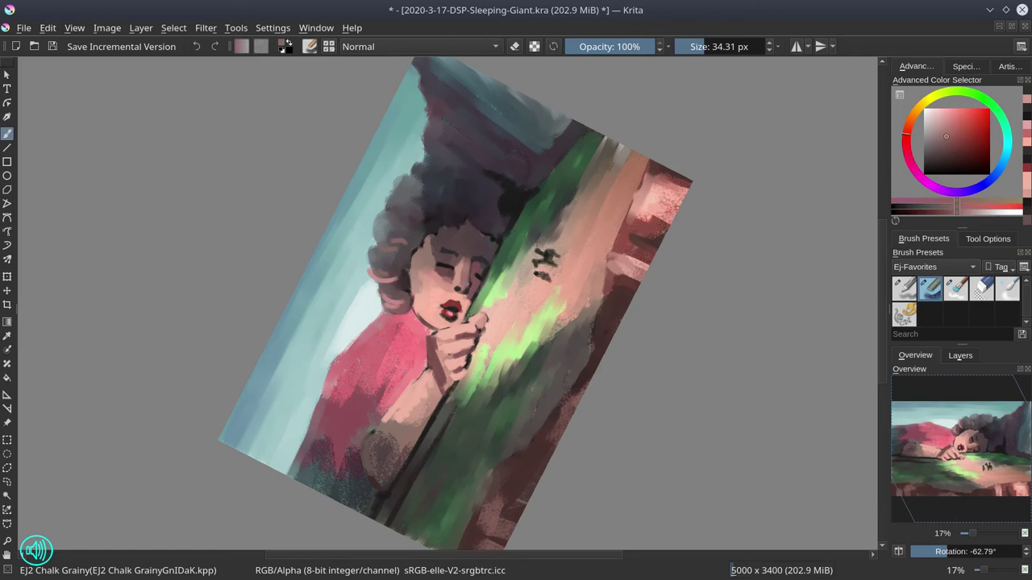
{"action": "left_click", "coordinate": [477, 278], "text": "ctrl"}
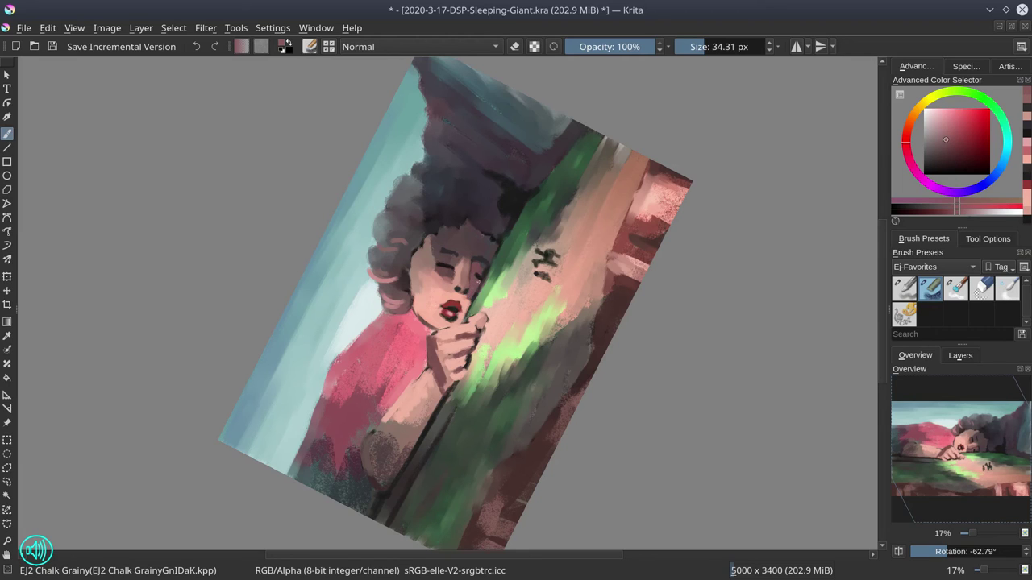
{"action": "left_click", "coordinate": [474, 282], "text": "ctrl"}
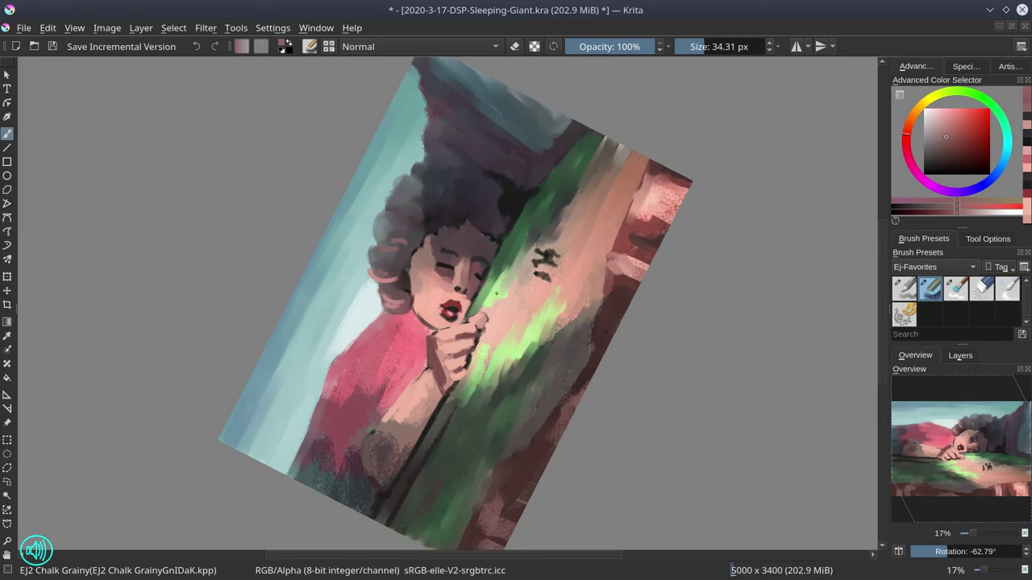
{"action": "left_click", "coordinate": [536, 260], "text": "ctrl"}
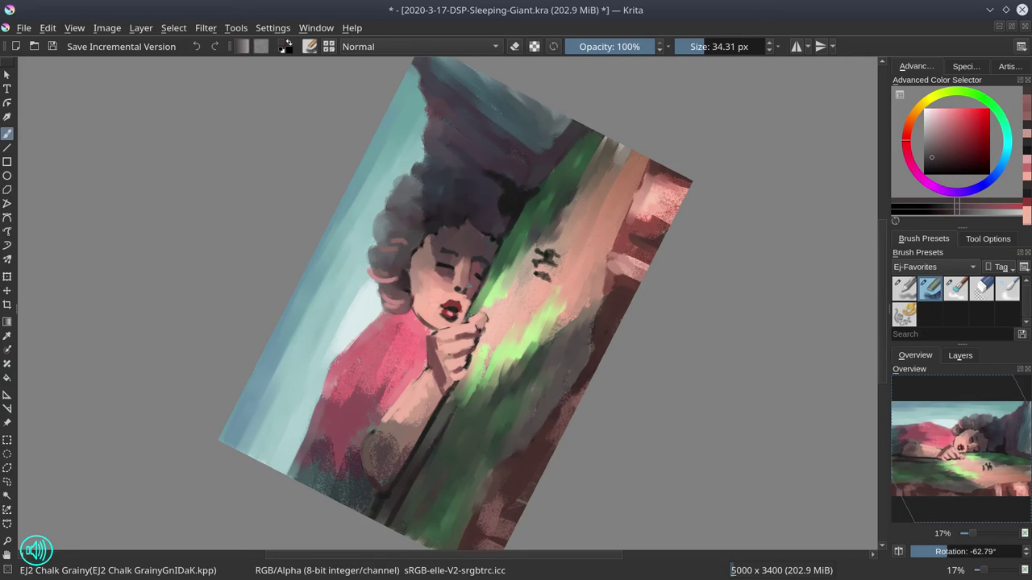
{"action": "left_click", "coordinate": [506, 266], "text": "ctrl"}
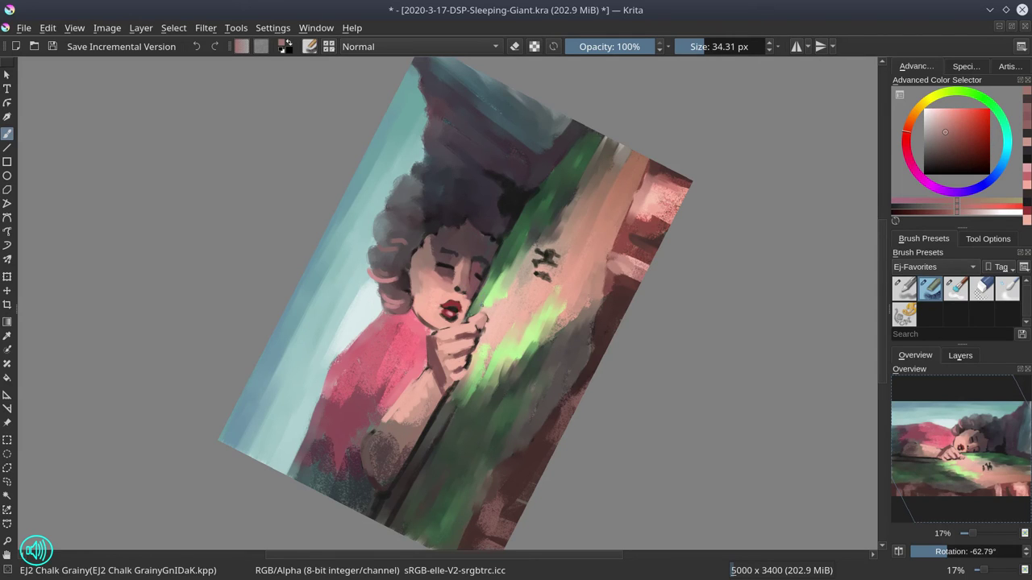
{"action": "key", "text": "5"}
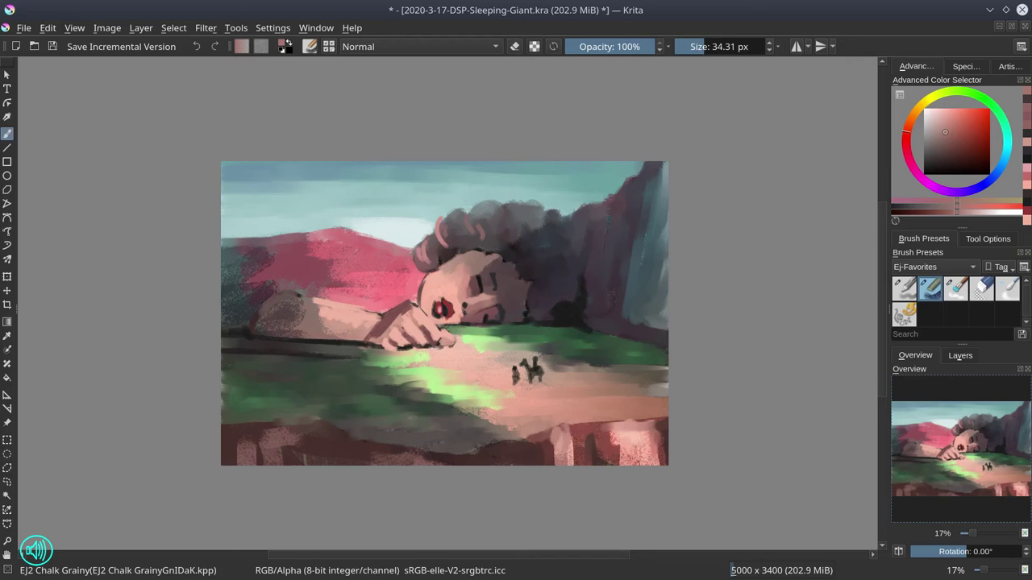
- Paint dark diagonal shadow strokes across the giant's arm and the pink hill
{"action": "left_click", "coordinate": [343, 302], "text": "ctrl"}
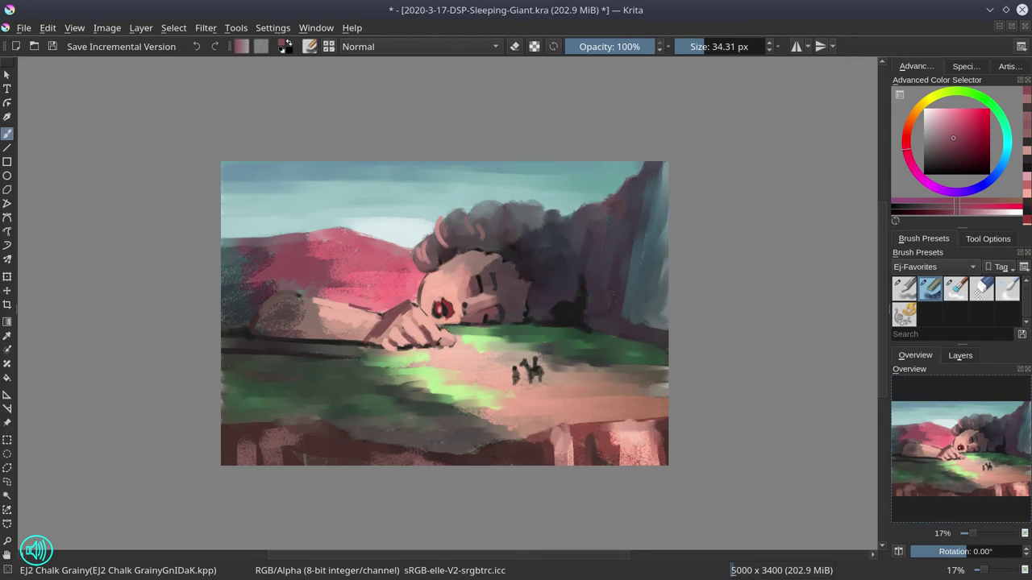
{"action": "key", "text": "bracketright"}
{"action": "key", "text": "bracketright"}
{"action": "left_click_drag", "start_coordinate": [338, 300], "coordinate": [384, 315]}
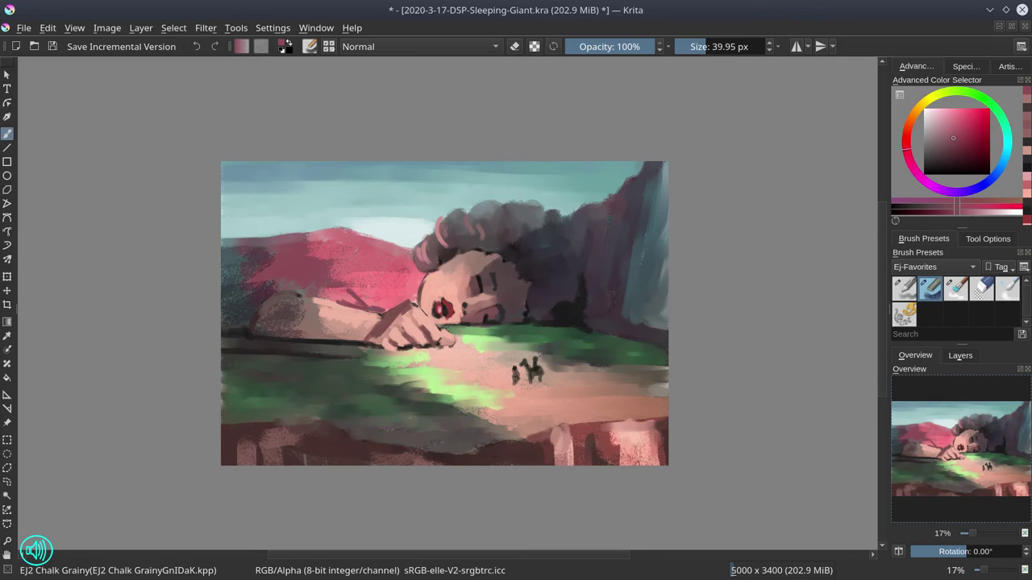
{"action": "left_click_drag", "start_coordinate": [376, 289], "coordinate": [386, 310]}
{"action": "mouse_move", "coordinate": [371, 291]}
{"action": "left_mouse_down"}
{"action": "mouse_move", "coordinate": [375, 307]}
{"action": "mouse_move", "coordinate": [394, 311]}
{"action": "left_mouse_up"}
{"action": "left_click", "coordinate": [961, 150]}
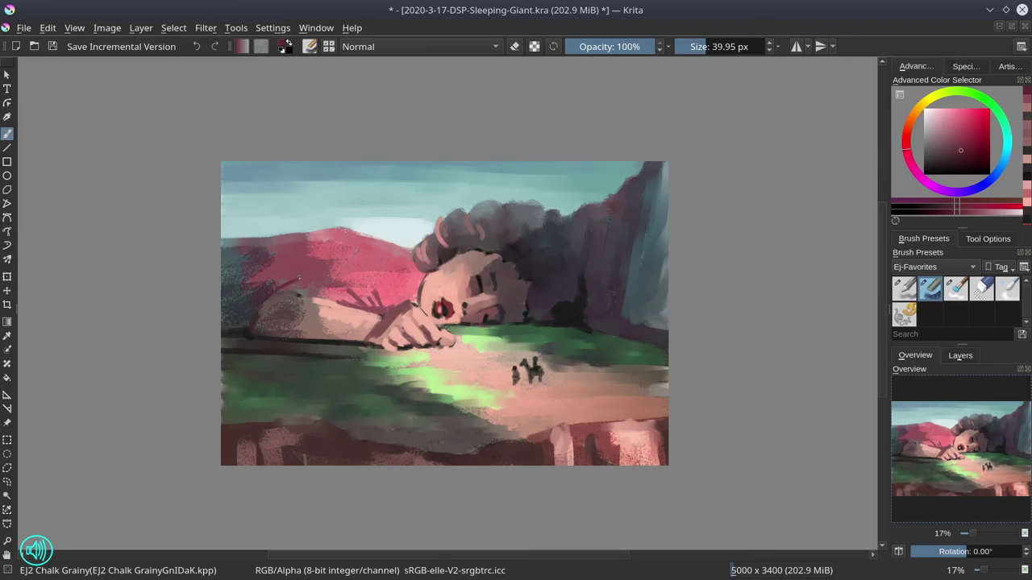
{"action": "mouse_move", "coordinate": [273, 289]}
{"action": "left_mouse_down"}
{"action": "mouse_move", "coordinate": [324, 258]}
{"action": "mouse_move", "coordinate": [323, 275]}
{"action": "left_mouse_up"}
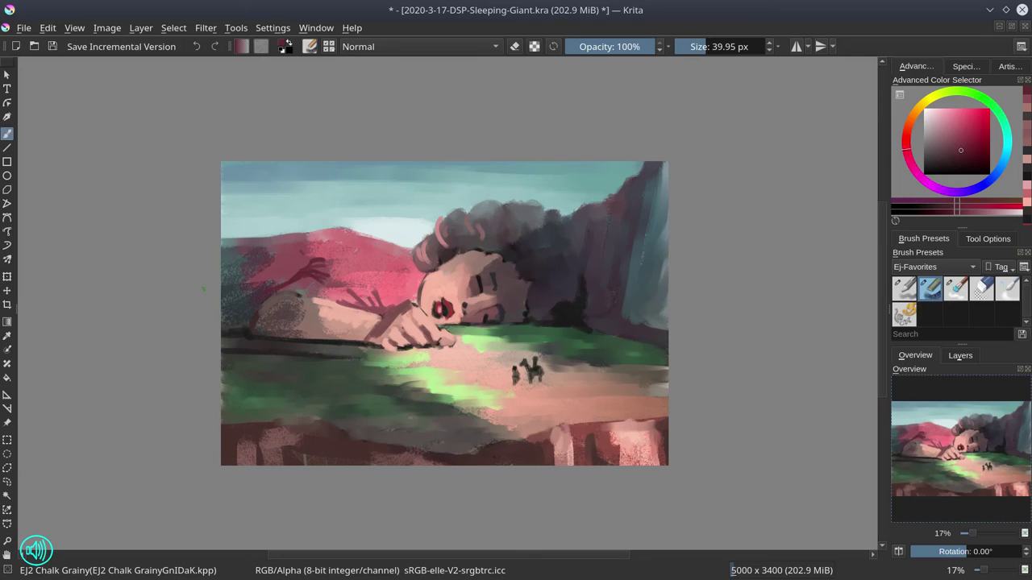
- Deepen the lower-left grass with sampled green using a 60 px brush
{"action": "left_click", "coordinate": [232, 377], "text": "ctrl"}
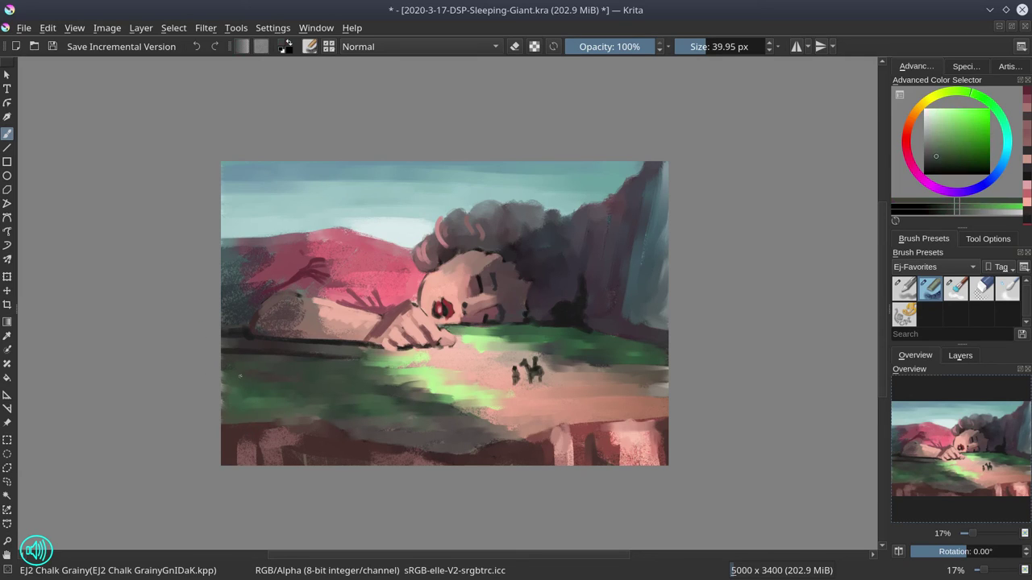
{"action": "left_click_drag", "start_coordinate": [232, 377], "coordinate": [250, 378]}
{"action": "left_click", "coordinate": [208, 366]}
{"action": "left_click_drag", "start_coordinate": [242, 385], "coordinate": [216, 414]}
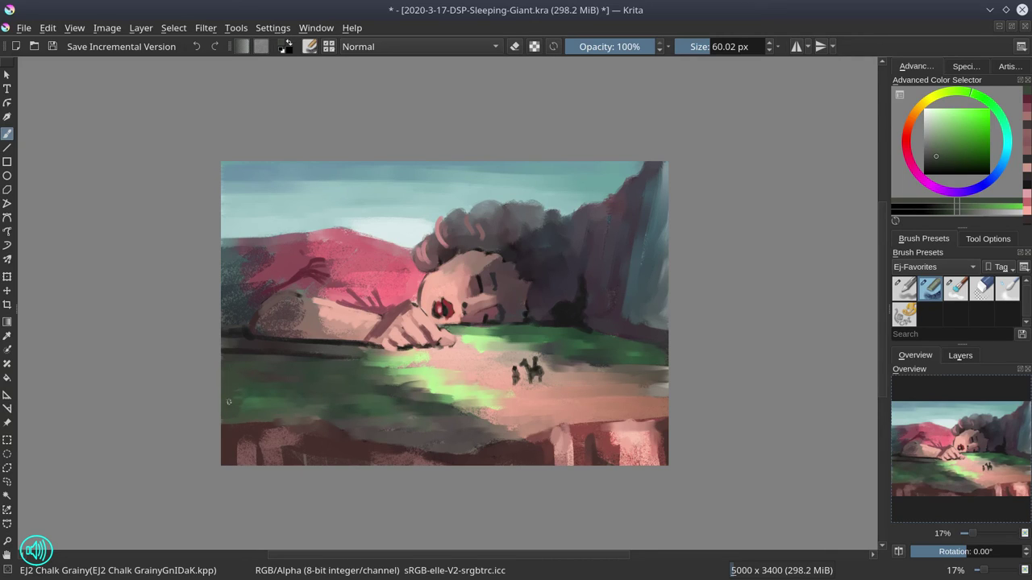
- Streak the right-hand cliff face with vertical dark teal strokes
{"action": "key", "text": "ctrl"}
{"action": "left_click", "coordinate": [655, 265], "text": "ctrl"}
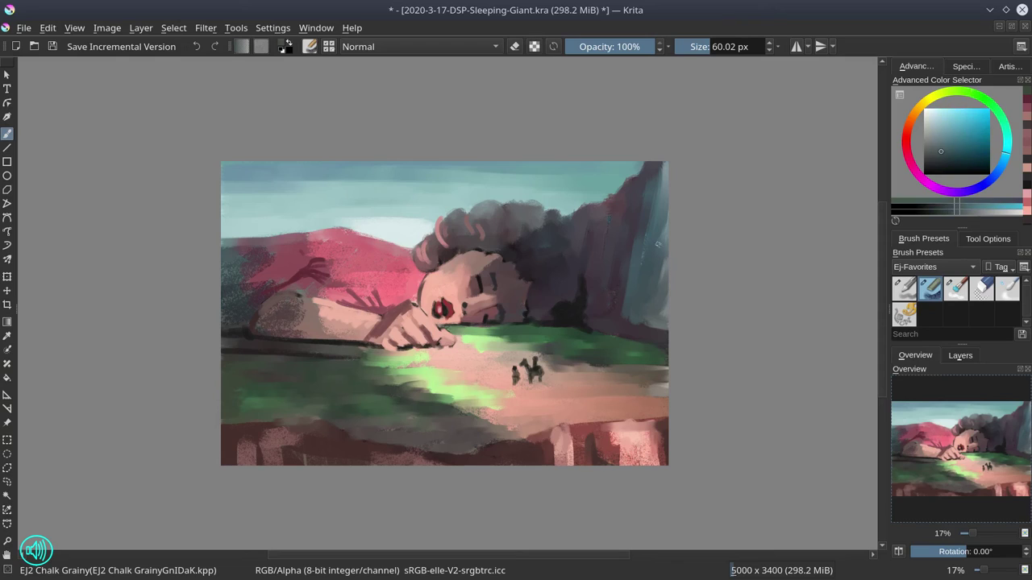
{"action": "left_click_drag", "start_coordinate": [661, 193], "coordinate": [670, 310]}
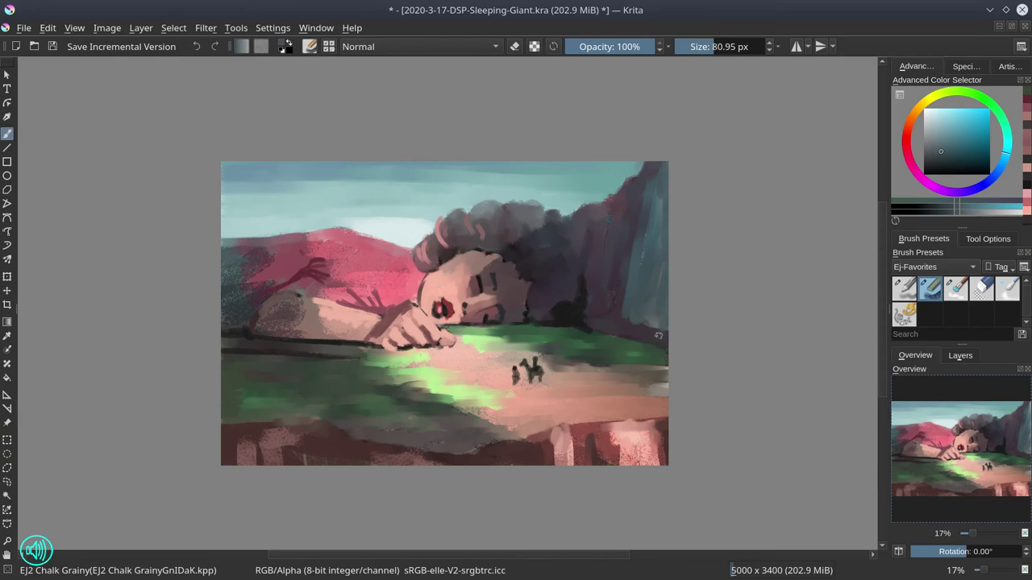
{"action": "left_click_drag", "start_coordinate": [616, 242], "coordinate": [602, 315]}
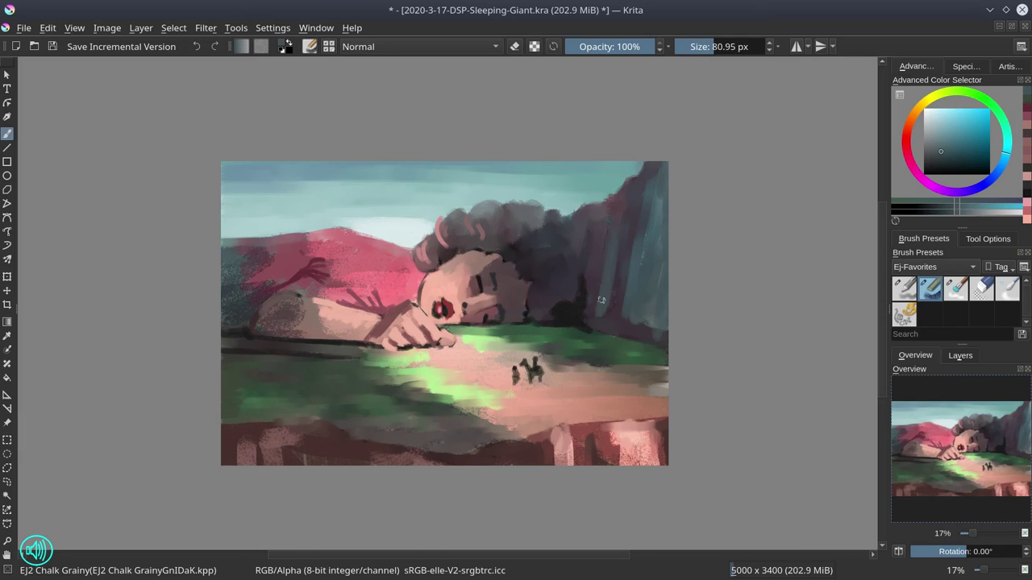
{"action": "mouse_move", "coordinate": [604, 219]}
{"action": "left_mouse_down"}
{"action": "mouse_move", "coordinate": [595, 250]}
{"action": "mouse_move", "coordinate": [580, 257]}
{"action": "left_mouse_up"}
- Highlight the cliff top and the bottom-right rock's upper edge in peach
{"action": "left_click", "coordinate": [632, 237], "text": "ctrl"}
{"action": "left_click_drag", "start_coordinate": [613, 206], "coordinate": [599, 204]}
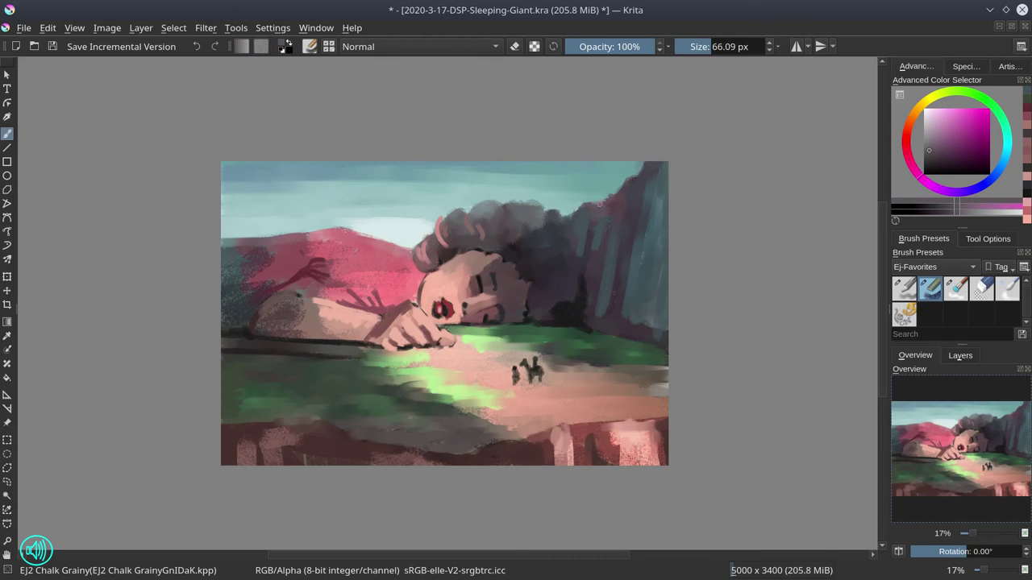
{"action": "left_click", "coordinate": [634, 441], "text": "ctrl"}
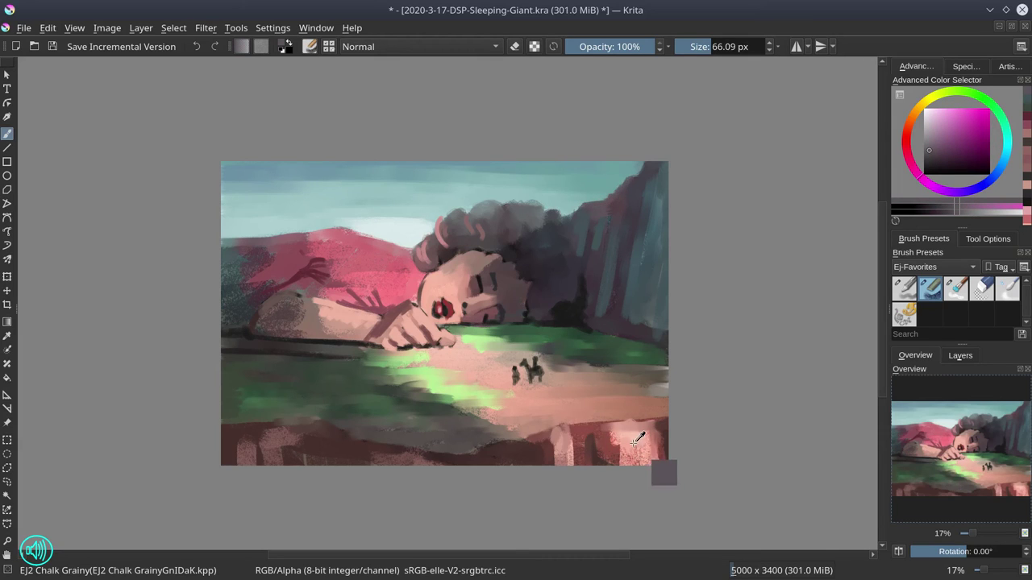
{"action": "mouse_move", "coordinate": [605, 252]}
{"action": "left_mouse_down"}
{"action": "mouse_move", "coordinate": [577, 207]}
{"action": "mouse_move", "coordinate": [612, 195]}
{"action": "mouse_move", "coordinate": [662, 136]}
{"action": "left_mouse_up"}
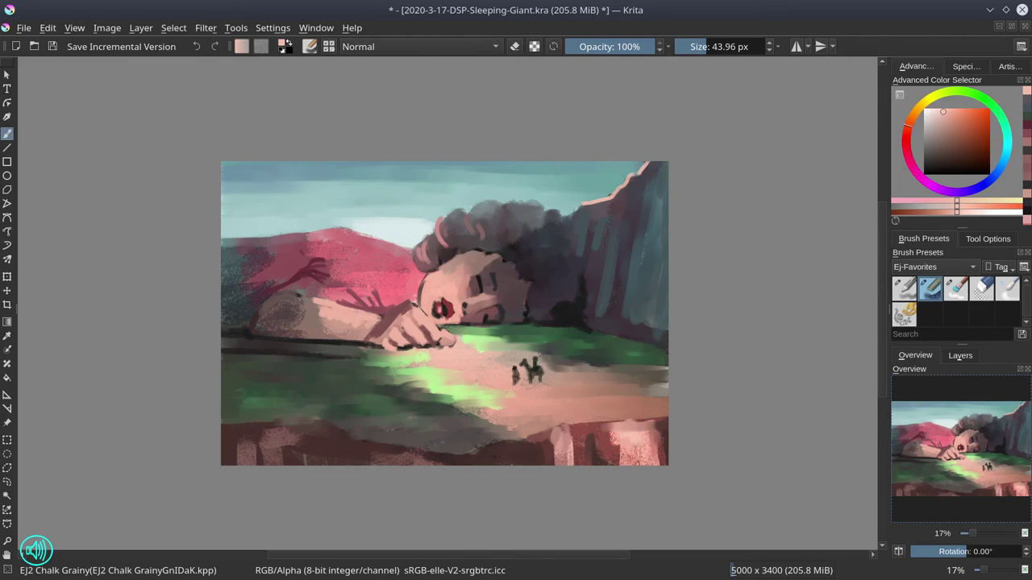
{"action": "left_click_drag", "start_coordinate": [607, 421], "coordinate": [669, 417]}
{"action": "mouse_move", "coordinate": [555, 429]}
{"action": "left_mouse_down"}
{"action": "mouse_move", "coordinate": [575, 424]}
{"action": "mouse_move", "coordinate": [571, 445]}
{"action": "left_mouse_up"}
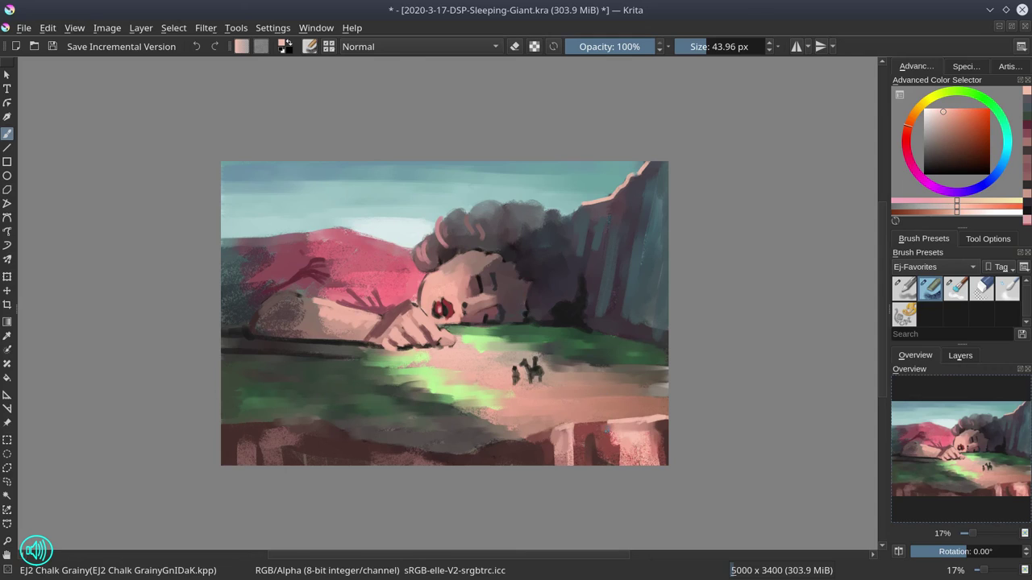
- Load a salmon-peach at 61.88 px and save 2020-3-17-DSP-Sleeping-Giant.kra
{"action": "left_click", "coordinate": [658, 367], "text": "ctrl"}
{"action": "mouse_move", "coordinate": [658, 368]}
{"action": "left_mouse_down"}
{"action": "mouse_move", "coordinate": [677, 368]}
{"action": "mouse_move", "coordinate": [650, 365]}
{"action": "mouse_move", "coordinate": [671, 393]}
{"action": "left_mouse_up"}
{"action": "left_click", "coordinate": [666, 398], "text": "ctrl"}
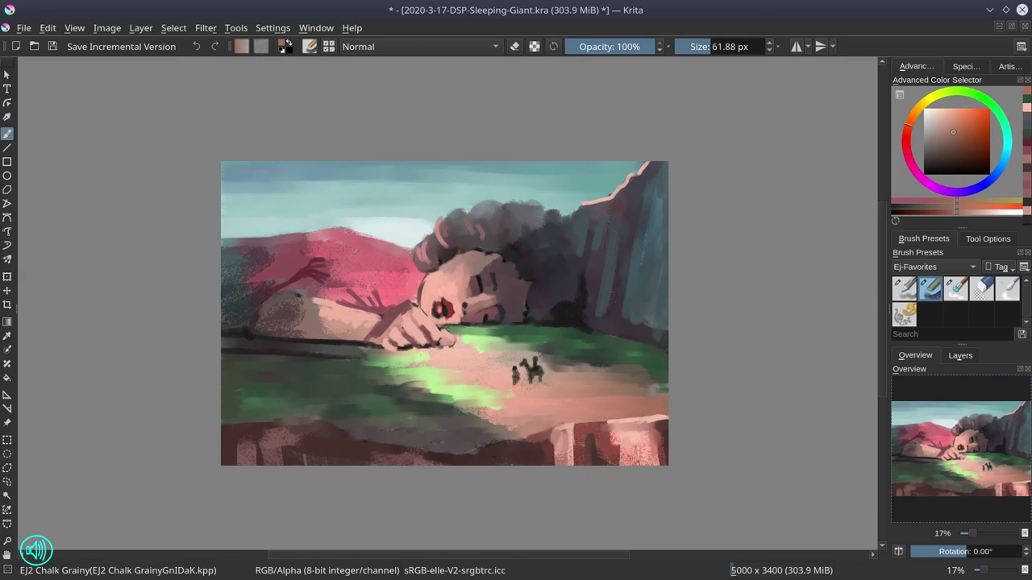
{"action": "left_click", "coordinate": [649, 383], "text": "ctrl"}
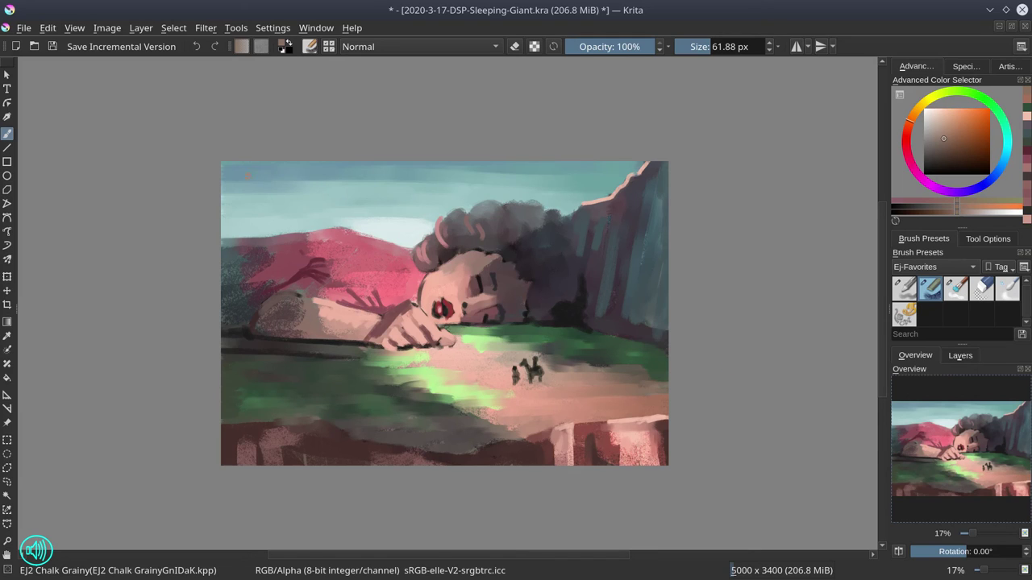
{"action": "left_click", "coordinate": [49, 50]}
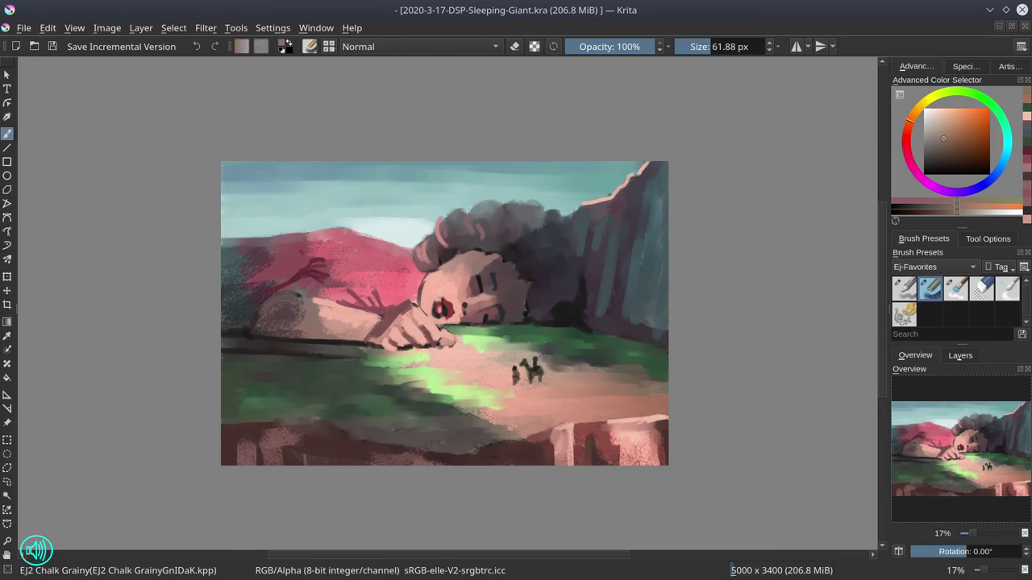
- Zoom in on the small figures and add pink touches to the walker's left edge and leg
{"action": "scroll", "coordinate": [530, 380], "scroll_direction": "up", "scroll_amount": 3}
{"action": "scroll", "coordinate": [557, 341], "scroll_direction": "up", "scroll_amount": 3}
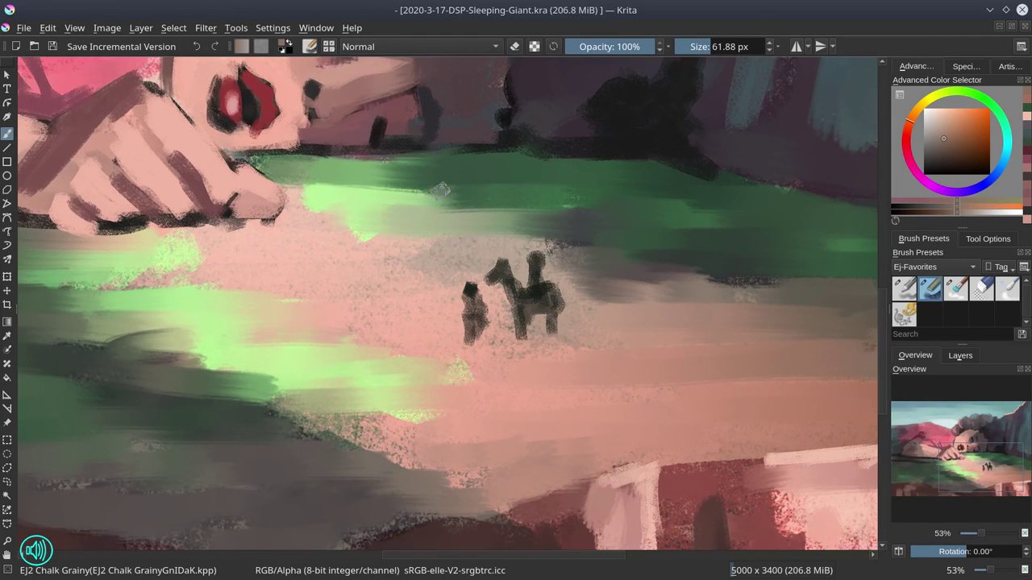
{"action": "mouse_move", "coordinate": [495, 320]}
{"action": "left_mouse_down"}
{"action": "mouse_move", "coordinate": [491, 284]}
{"action": "mouse_move", "coordinate": [482, 290]}
{"action": "left_mouse_up"}
{"action": "left_click", "coordinate": [491, 284], "text": "ctrl"}
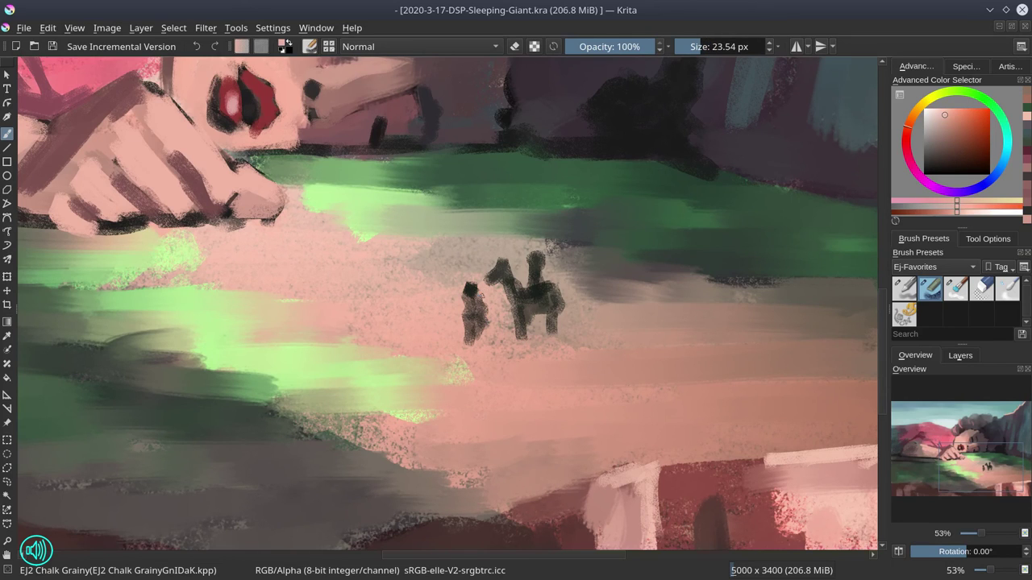
{"action": "left_click", "coordinate": [472, 294]}
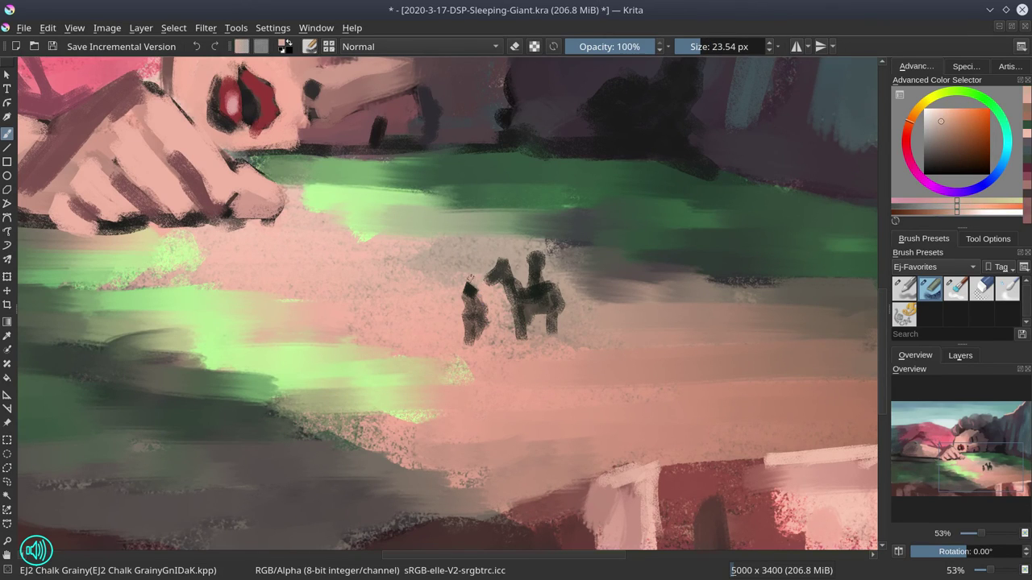
{"action": "left_click", "coordinate": [470, 290], "text": "ctrl"}
{"action": "left_click", "coordinate": [475, 290], "text": "ctrl"}
{"action": "mouse_move", "coordinate": [461, 295]}
{"action": "left_mouse_down"}
{"action": "mouse_move", "coordinate": [466, 340]}
{"action": "mouse_move", "coordinate": [476, 326]}
{"action": "mouse_move", "coordinate": [473, 342]}
{"action": "mouse_move", "coordinate": [496, 340]}
{"action": "mouse_move", "coordinate": [482, 334]}
{"action": "mouse_move", "coordinate": [487, 342]}
{"action": "left_mouse_up"}
{"action": "left_click", "coordinate": [477, 316], "text": "ctrl"}
- Darken the walker's body in dark green and add a light peach touch on the horse
{"action": "key", "text": "bracketleft"}
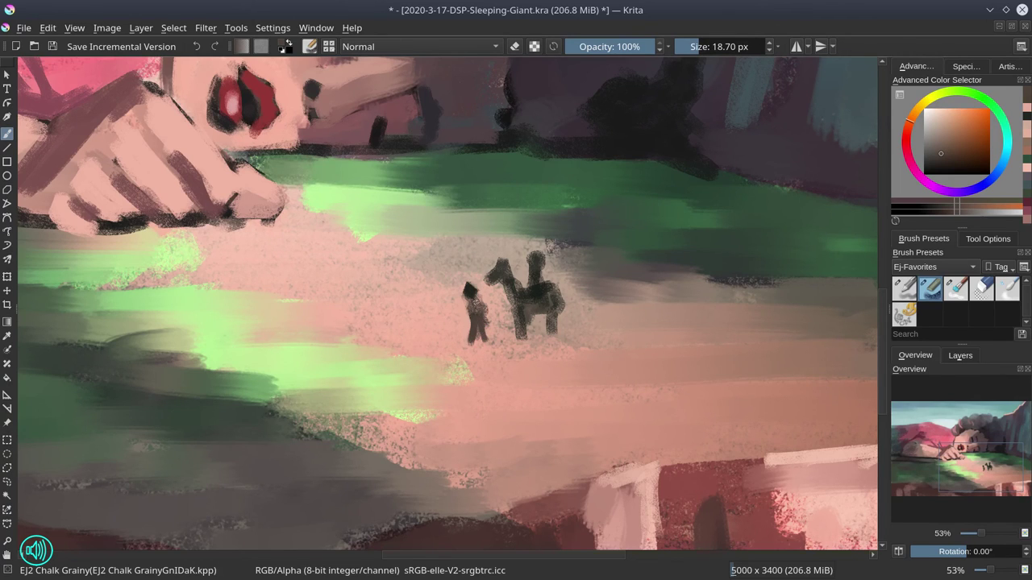
{"action": "left_click", "coordinate": [475, 300], "text": "ctrl"}
{"action": "mouse_move", "coordinate": [474, 303]}
{"action": "left_mouse_down"}
{"action": "mouse_move", "coordinate": [483, 323]}
{"action": "mouse_move", "coordinate": [510, 321]}
{"action": "mouse_move", "coordinate": [510, 344]}
{"action": "mouse_move", "coordinate": [524, 320]}
{"action": "mouse_move", "coordinate": [543, 320]}
{"action": "mouse_move", "coordinate": [525, 337]}
{"action": "left_mouse_up"}
{"action": "left_click", "coordinate": [556, 330], "text": "ctrl"}
{"action": "left_click", "coordinate": [516, 321], "text": "ctrl"}
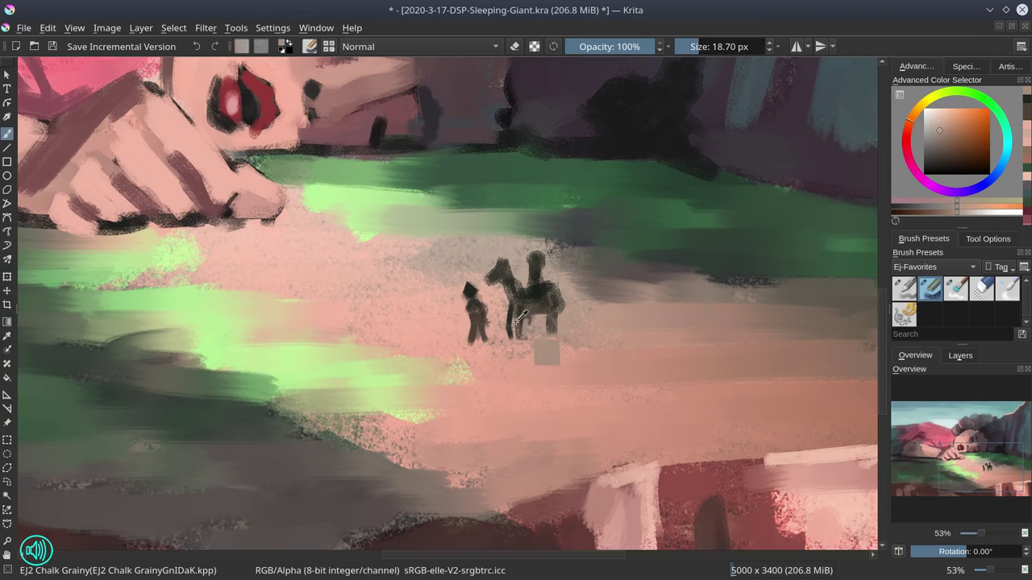
{"action": "left_click", "coordinate": [532, 329], "text": "ctrl"}
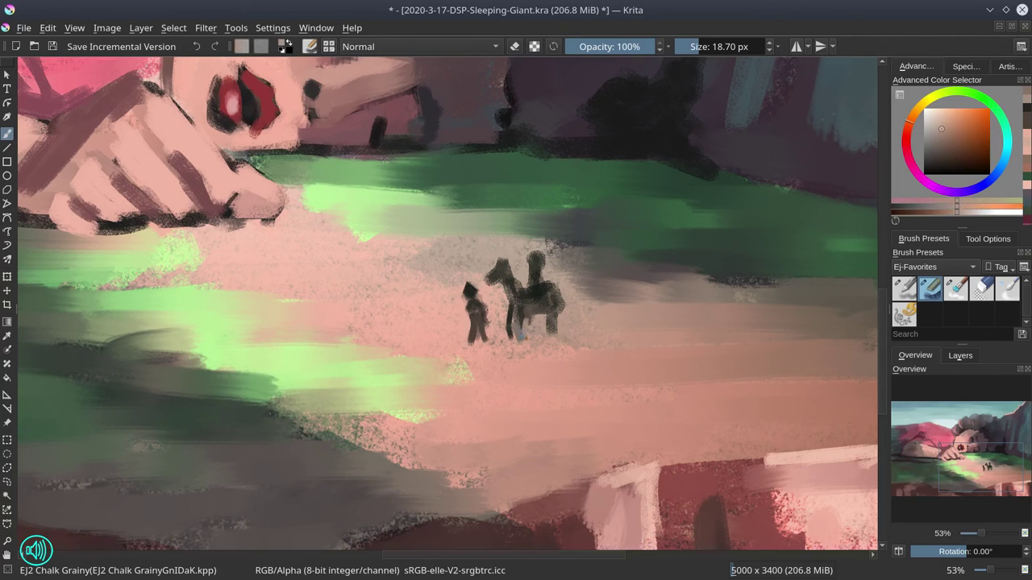
- Reshape the horse's legs in dark grey and paint a new back leg at 18.70 px
{"action": "mouse_move", "coordinate": [520, 342]}
{"action": "left_mouse_down"}
{"action": "mouse_move", "coordinate": [516, 318]}
{"action": "mouse_move", "coordinate": [533, 314]}
{"action": "mouse_move", "coordinate": [521, 316]}
{"action": "mouse_move", "coordinate": [522, 334]}
{"action": "left_mouse_up"}
{"action": "left_click", "coordinate": [533, 329], "text": "ctrl"}
{"action": "left_click", "coordinate": [534, 325], "text": "ctrl"}
{"action": "left_click", "coordinate": [538, 303], "text": "ctrl"}
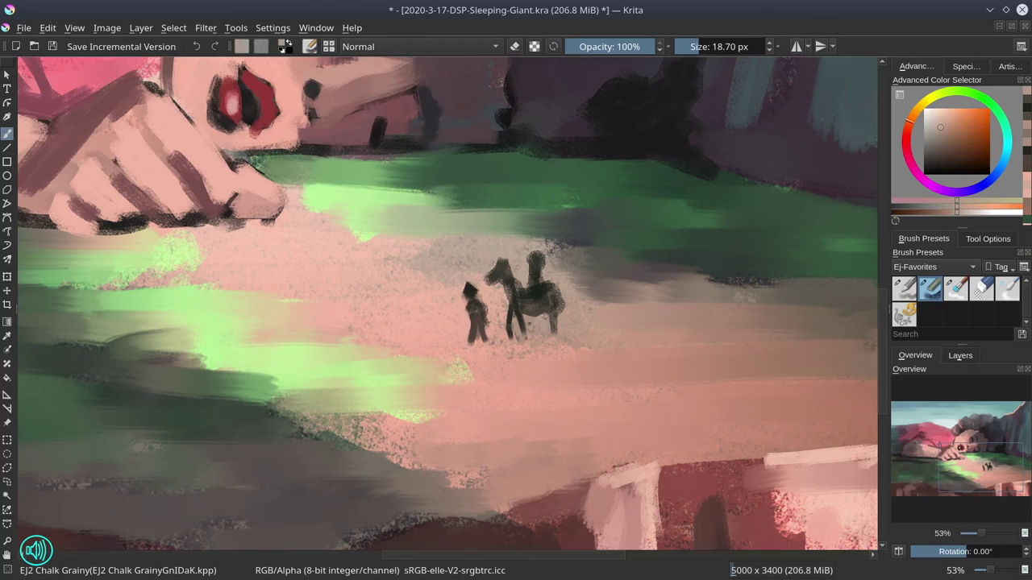
{"action": "left_click_drag", "start_coordinate": [546, 322], "coordinate": [557, 304]}
{"action": "left_click", "coordinate": [560, 297], "text": "ctrl"}
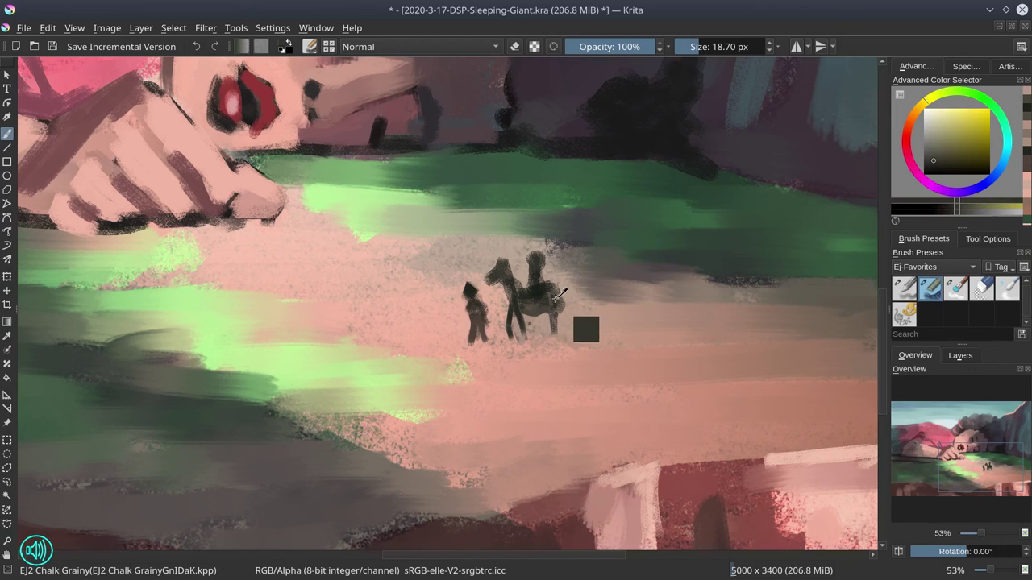
- Extend the horse's hind leg and tail, and rework the rider's head with sampled colours
{"action": "left_click", "coordinate": [556, 304], "text": "ctrl"}
{"action": "left_click_drag", "start_coordinate": [562, 304], "coordinate": [576, 339]}
{"action": "left_click", "coordinate": [578, 301], "text": "ctrl"}
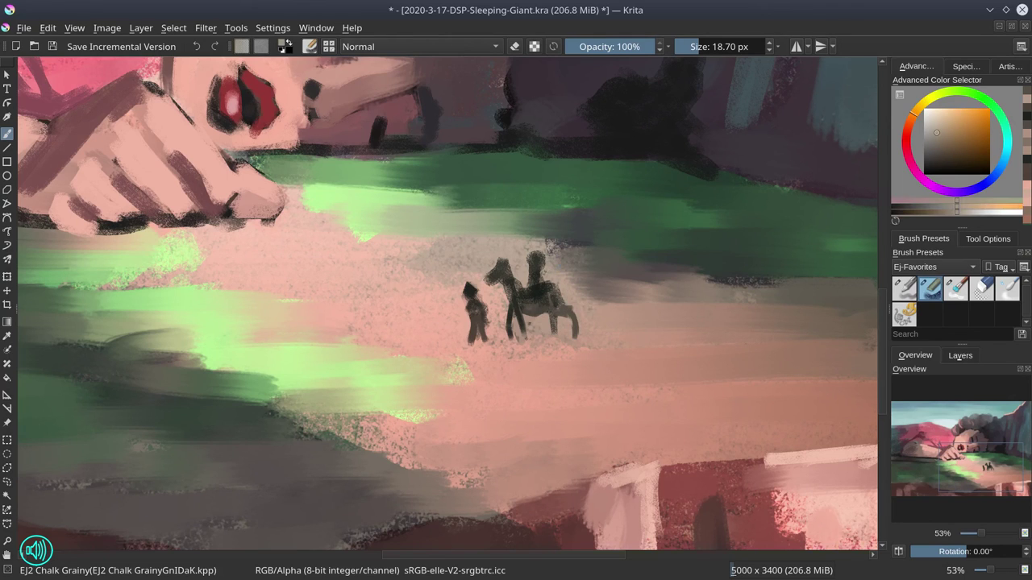
{"action": "mouse_move", "coordinate": [542, 274]}
{"action": "left_mouse_down"}
{"action": "mouse_move", "coordinate": [536, 256]}
{"action": "mouse_move", "coordinate": [531, 280]}
{"action": "mouse_move", "coordinate": [543, 260]}
{"action": "mouse_move", "coordinate": [532, 256]}
{"action": "left_mouse_up"}
{"action": "left_click", "coordinate": [564, 298], "text": "ctrl"}
{"action": "left_click", "coordinate": [581, 297], "text": "ctrl"}
- Lighten the rider's back and the horse's head with lighter colours sampled from the figures
{"action": "left_click", "coordinate": [564, 294], "text": "ctrl"}
{"action": "left_click_drag", "start_coordinate": [564, 292], "coordinate": [574, 295]}
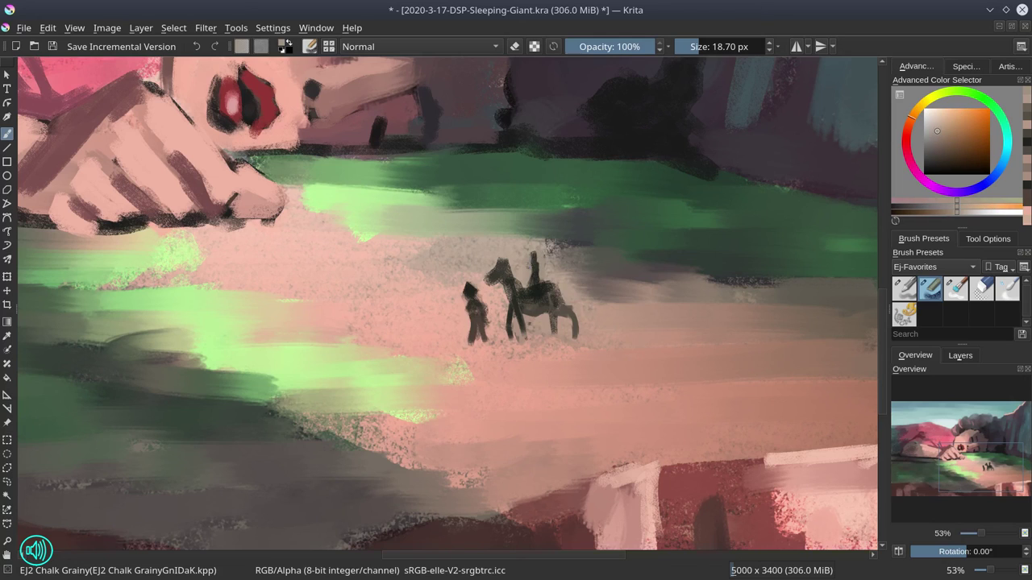
{"action": "left_click", "coordinate": [542, 256], "text": "ctrl"}
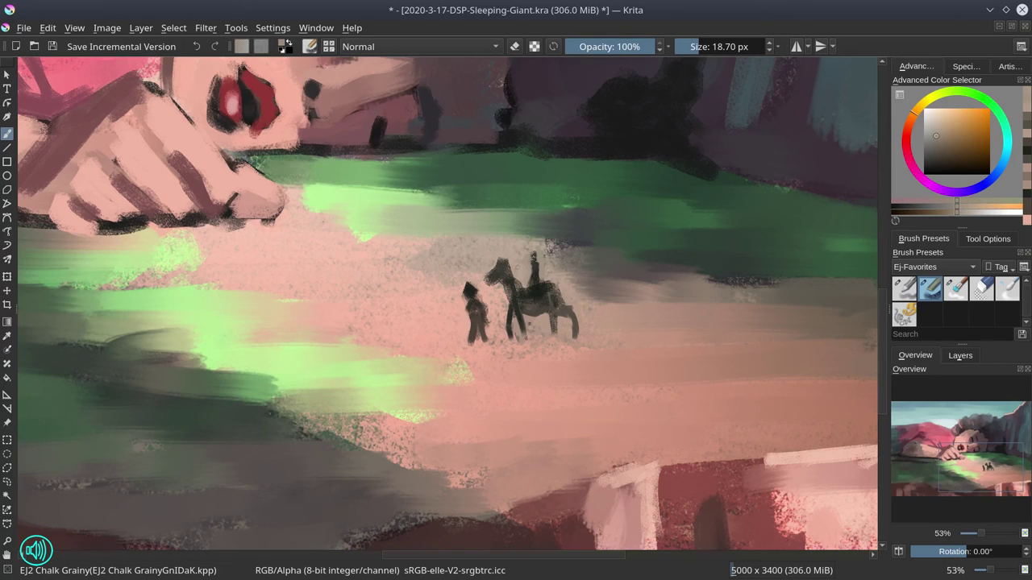
{"action": "left_click", "coordinate": [534, 256], "text": "ctrl"}
{"action": "left_click", "coordinate": [540, 291], "text": "ctrl"}
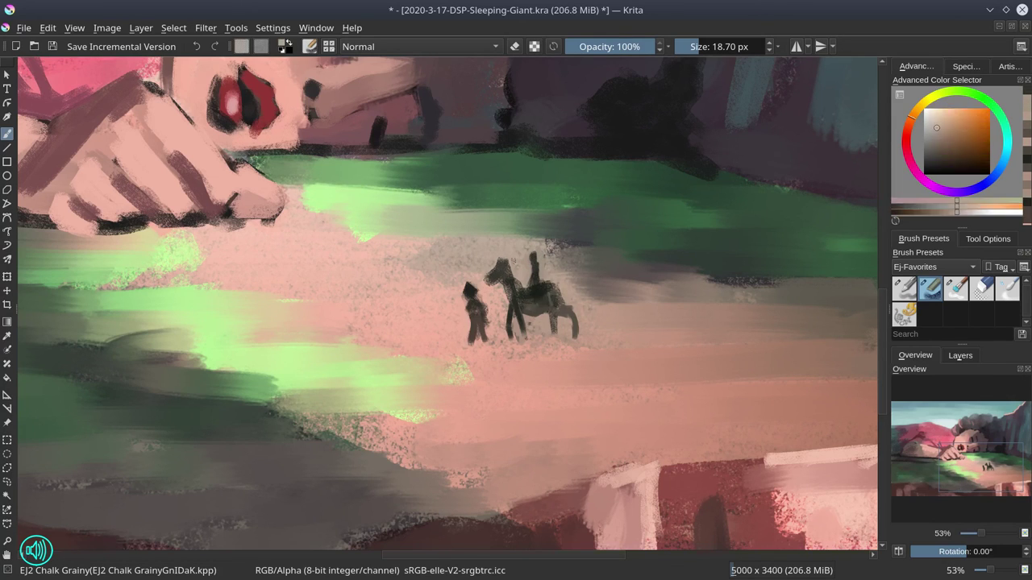
{"action": "mouse_move", "coordinate": [487, 279]}
{"action": "left_mouse_down"}
{"action": "mouse_move", "coordinate": [506, 257]}
{"action": "mouse_move", "coordinate": [519, 282]}
{"action": "mouse_move", "coordinate": [466, 286]}
{"action": "mouse_move", "coordinate": [464, 298]}
{"action": "mouse_move", "coordinate": [479, 291]}
{"action": "mouse_move", "coordinate": [473, 284]}
{"action": "mouse_move", "coordinate": [476, 298]}
{"action": "left_mouse_up"}
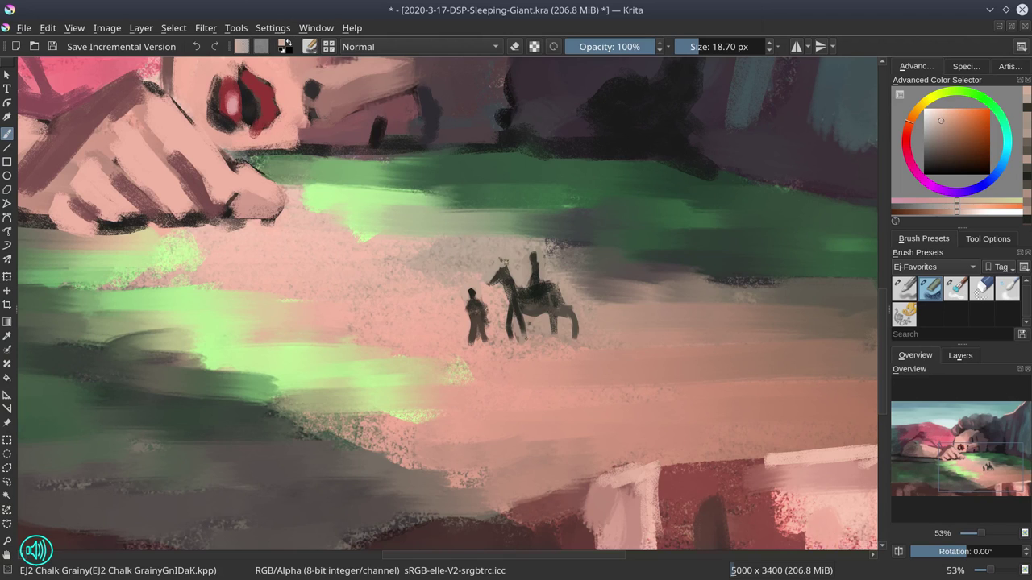
{"action": "left_click", "coordinate": [532, 286], "text": "ctrl"}
{"action": "left_click_drag", "start_coordinate": [500, 248], "coordinate": [496, 260]}
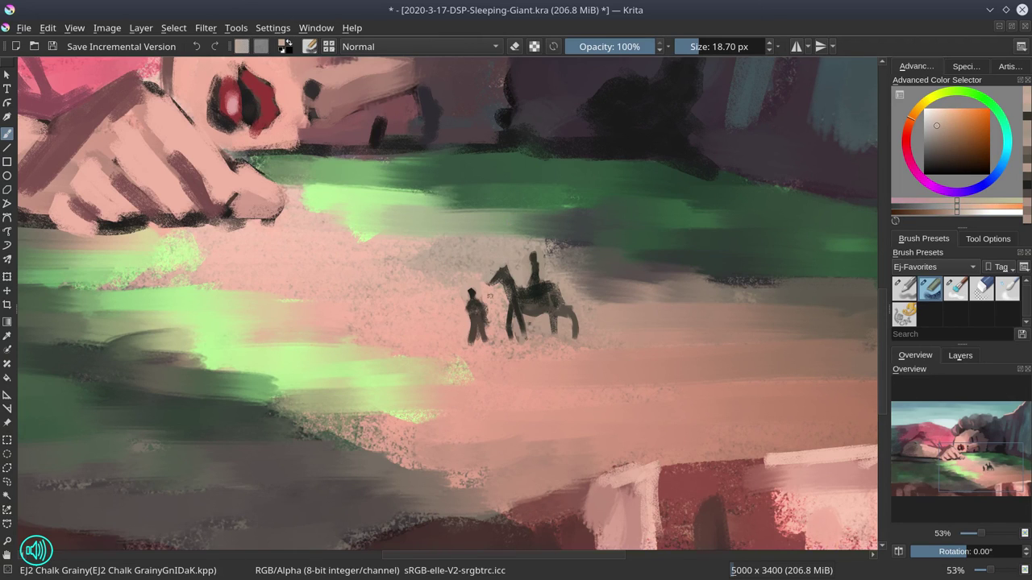
- Paint a bluish-purple touch on the walker's back
{"action": "left_click", "coordinate": [512, 333], "text": "ctrl"}
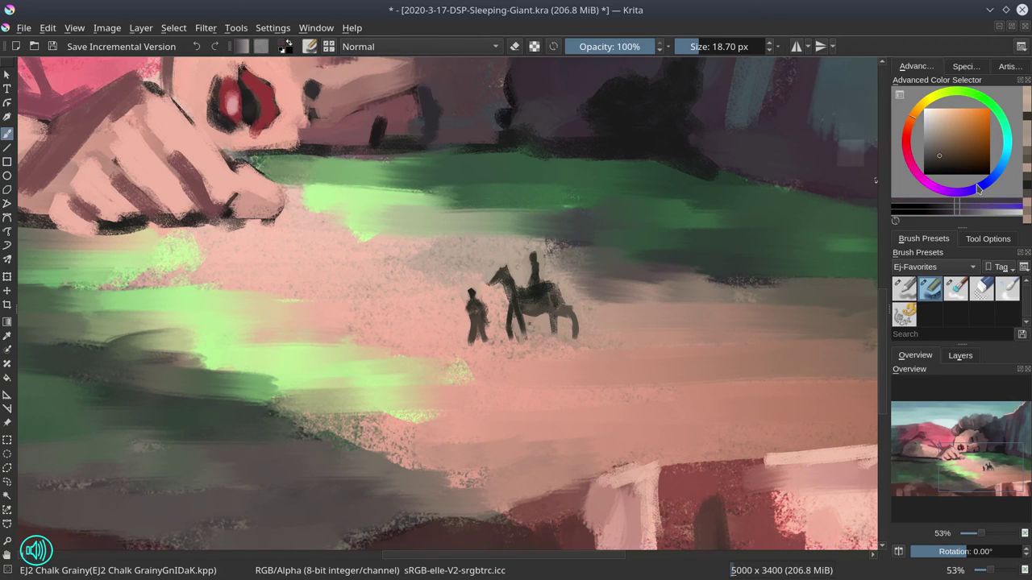
{"action": "left_click", "coordinate": [978, 188]}
{"action": "left_click", "coordinate": [942, 135]}
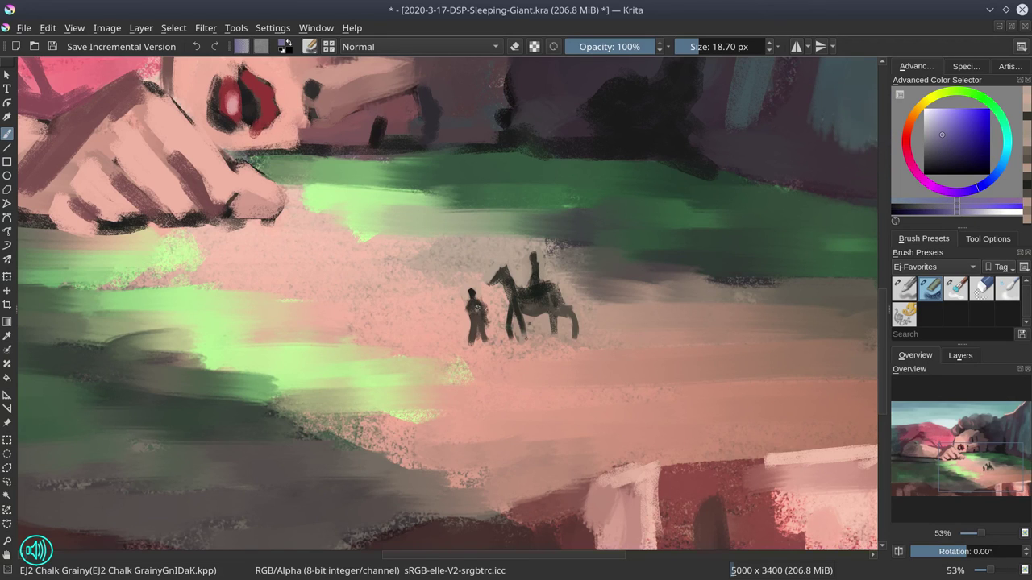
{"action": "left_click_drag", "start_coordinate": [477, 307], "coordinate": [482, 303]}
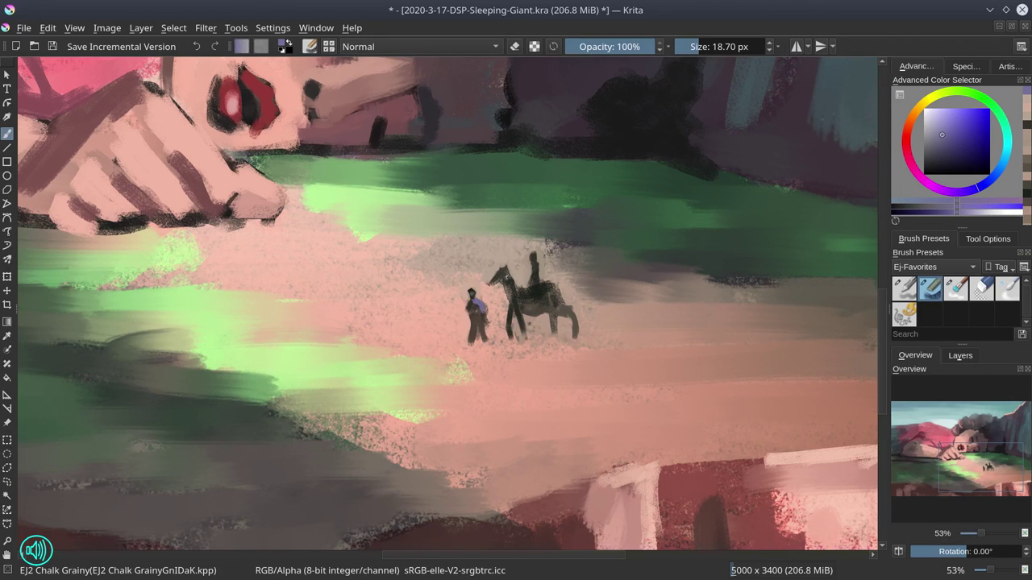
- Paint the horse's head and body red with a larger brush
{"action": "left_click", "coordinate": [903, 143]}
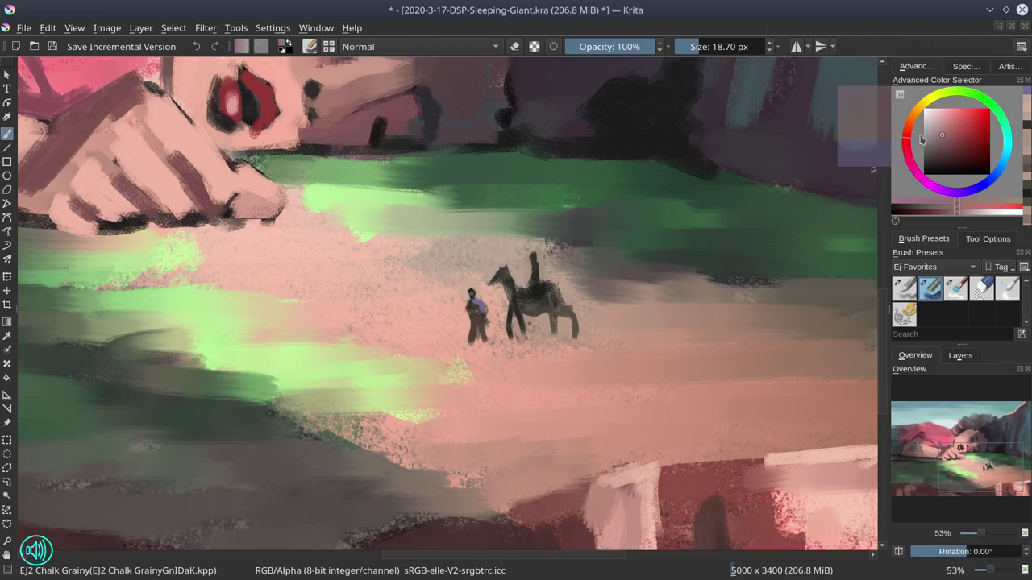
{"action": "left_click", "coordinate": [957, 144]}
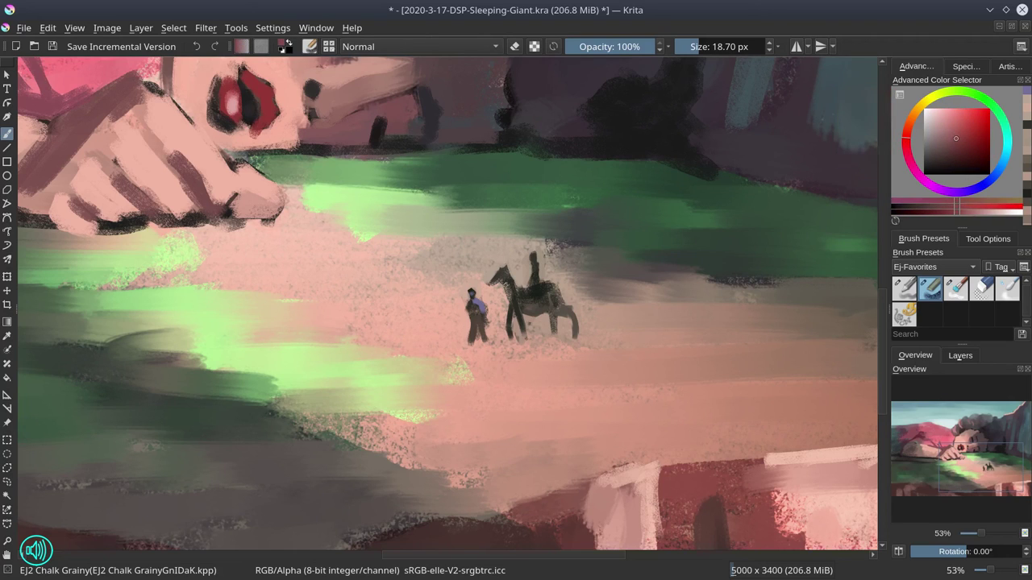
{"action": "left_click_drag", "start_coordinate": [501, 275], "coordinate": [525, 332]}
{"action": "key", "text": "bracketright"}
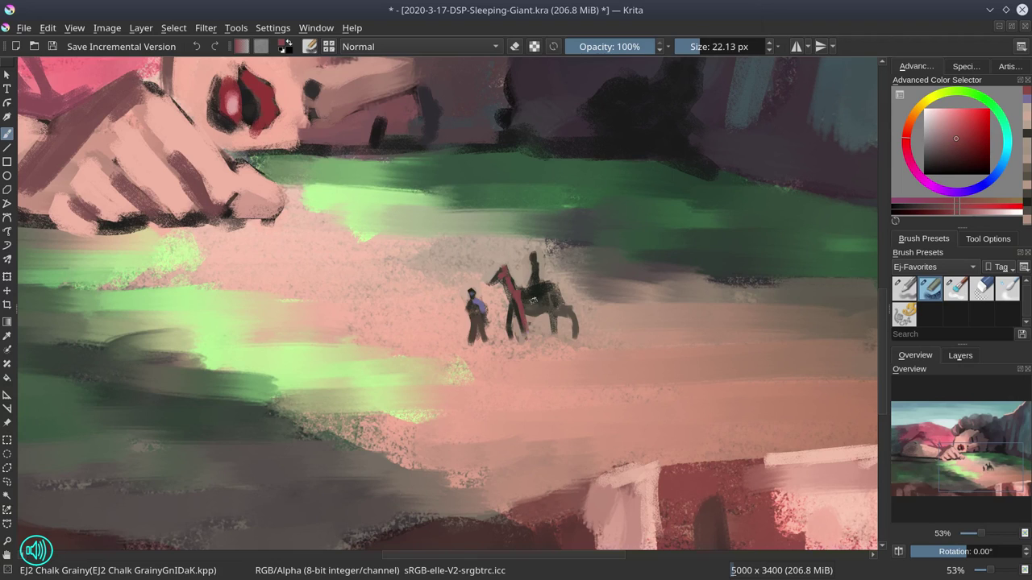
{"action": "key", "text": "bracketright"}
{"action": "mouse_move", "coordinate": [531, 296]}
{"action": "left_mouse_down"}
{"action": "mouse_move", "coordinate": [540, 305]}
{"action": "mouse_move", "coordinate": [550, 287]}
{"action": "mouse_move", "coordinate": [555, 308]}
{"action": "mouse_move", "coordinate": [574, 316]}
{"action": "mouse_move", "coordinate": [558, 308]}
{"action": "left_mouse_up"}
{"action": "key", "text": "bracketleft"}
- Paint the rider yellow with a smaller brush, then mirror the canvas view
{"action": "left_click", "coordinate": [921, 110]}
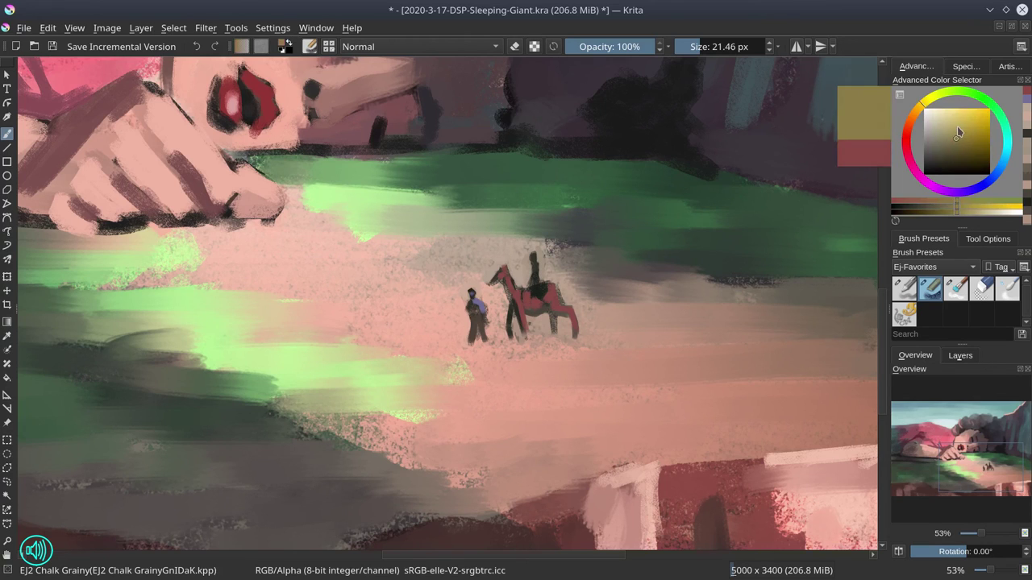
{"action": "left_click", "coordinate": [959, 127]}
{"action": "key", "text": "bracketleft"}
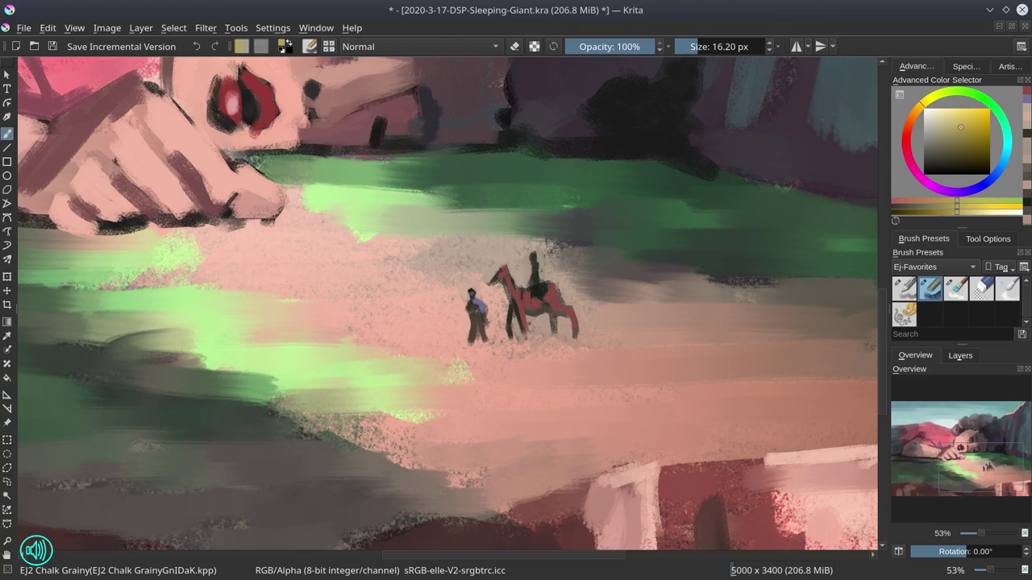
{"action": "key", "text": "bracketleft"}
{"action": "left_click_drag", "start_coordinate": [537, 263], "coordinate": [539, 302]}
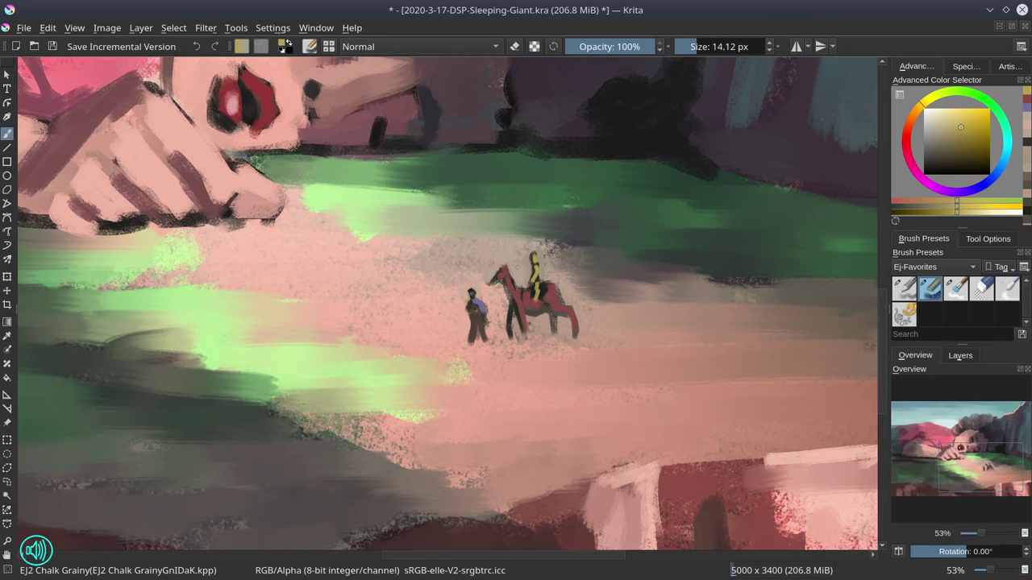
{"action": "left_click", "coordinate": [483, 343], "text": "ctrl"}
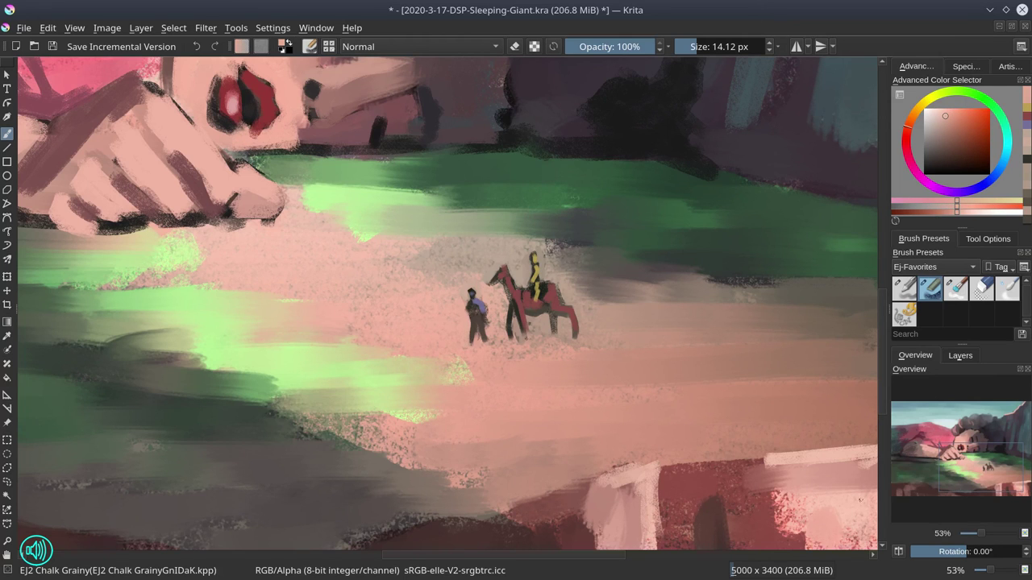
{"action": "key", "text": "m"}
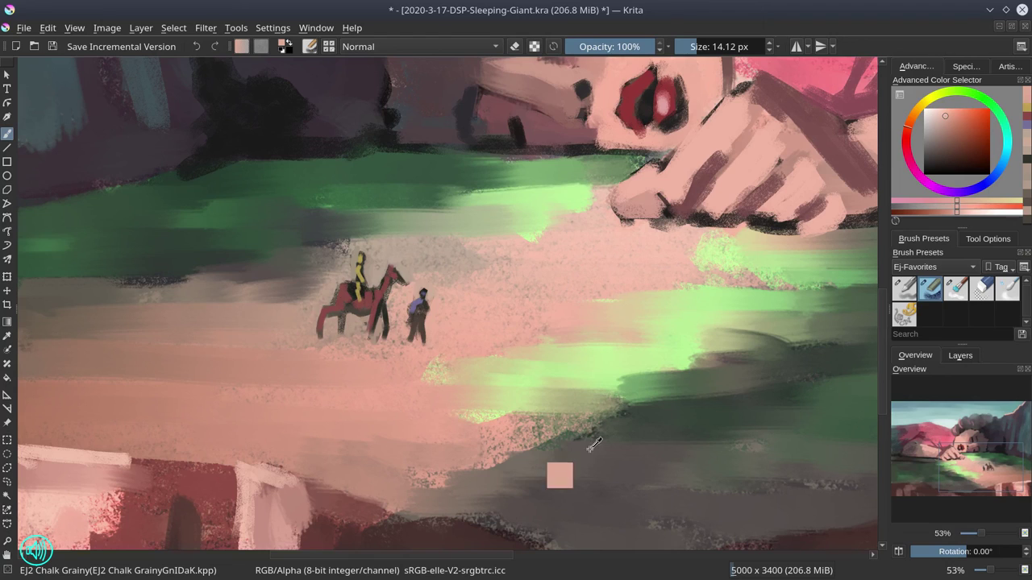
- Brush a darker greyish-pink shadow across the ground under the horse and walker
{"action": "left_click", "coordinate": [560, 476], "text": "ctrl"}
{"action": "mouse_move", "coordinate": [348, 331]}
{"action": "left_mouse_down"}
{"action": "mouse_move", "coordinate": [364, 322]}
{"action": "mouse_move", "coordinate": [382, 335]}
{"action": "mouse_move", "coordinate": [407, 313]}
{"action": "mouse_move", "coordinate": [392, 320]}
{"action": "mouse_move", "coordinate": [394, 333]}
{"action": "mouse_move", "coordinate": [422, 340]}
{"action": "mouse_move", "coordinate": [469, 312]}
{"action": "left_mouse_up"}
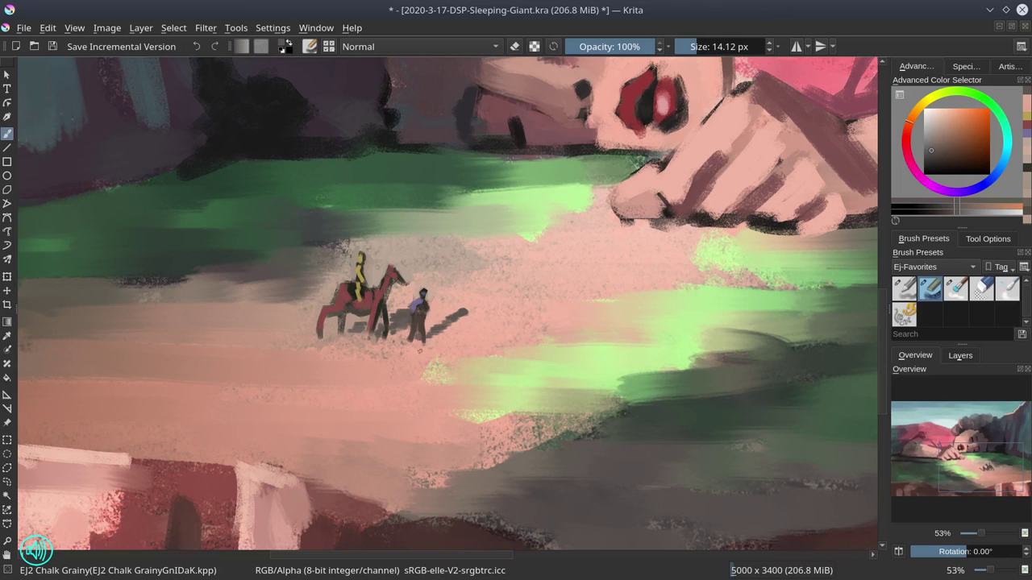
{"action": "left_click_drag", "start_coordinate": [946, 156], "coordinate": [945, 141]}
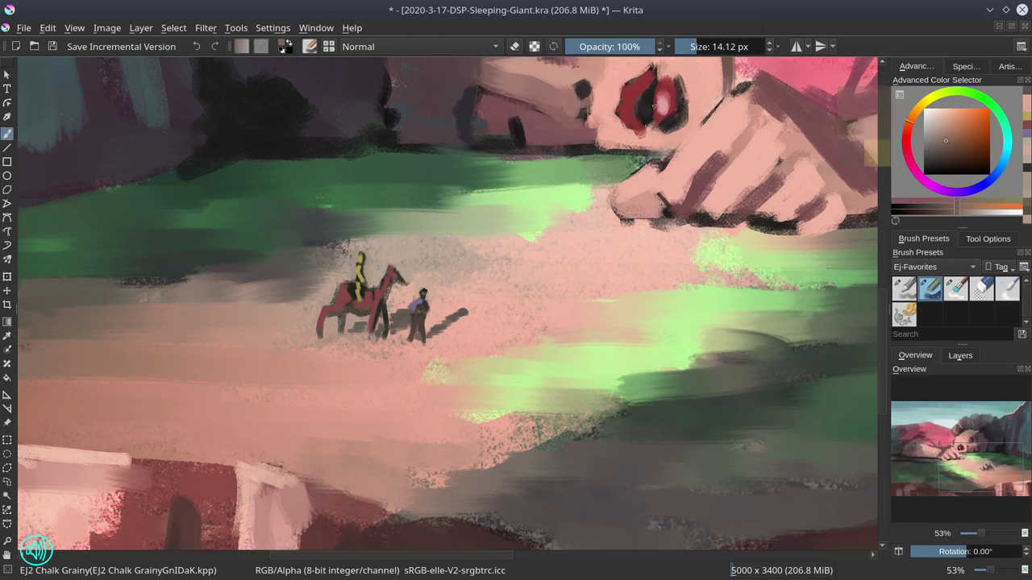
- Set the brush blending mode to Color Dodge and save the document
{"action": "left_click", "coordinate": [449, 47]}
{"action": "left_click", "coordinate": [432, 70]}
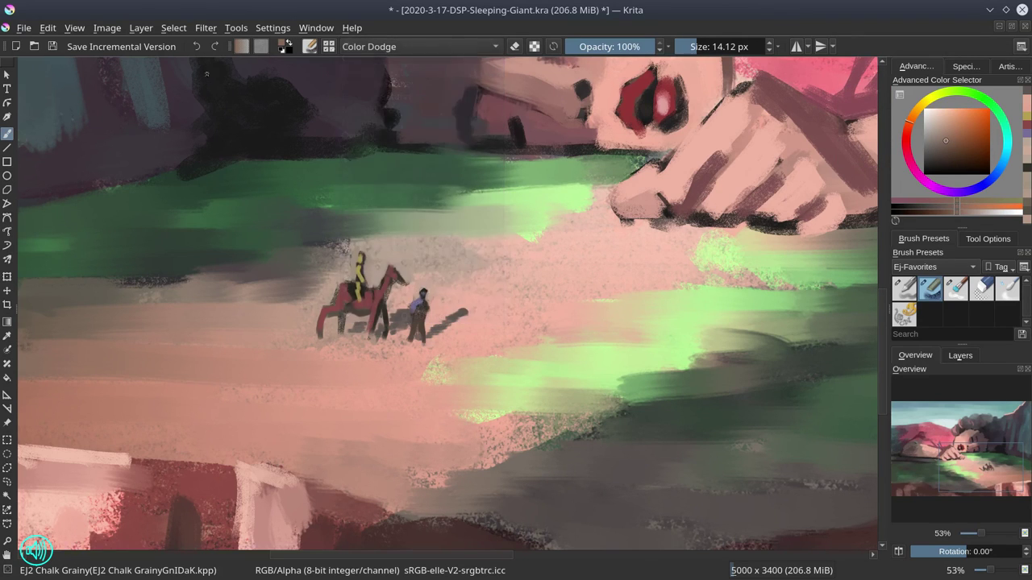
{"action": "key", "text": "ctrl+s"}
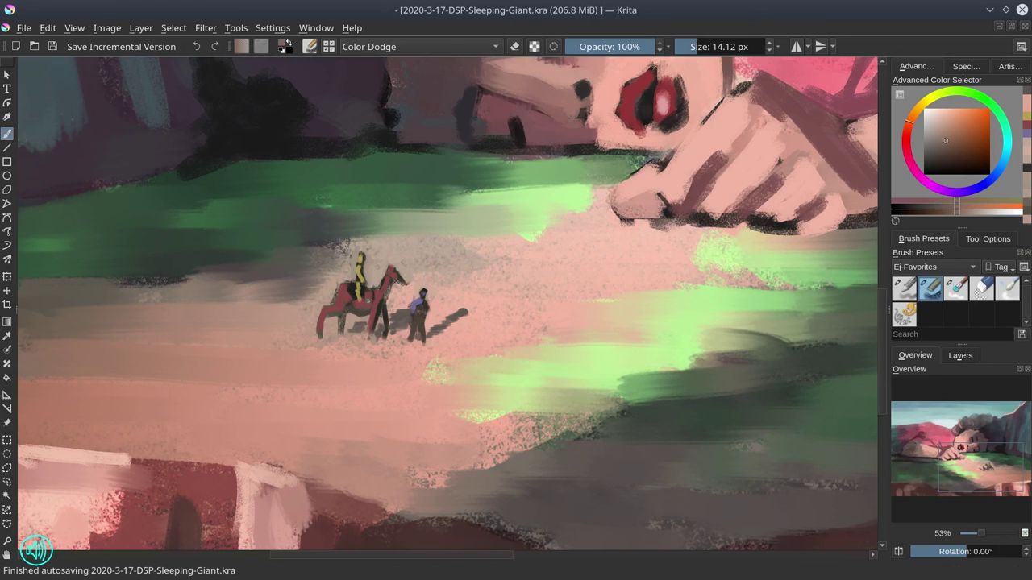
- Brighten the rider, the horse's red leg, neck and head, and the walker, then zoom out
{"action": "key", "text": "bracketright"}
{"action": "key", "text": "bracketright"}
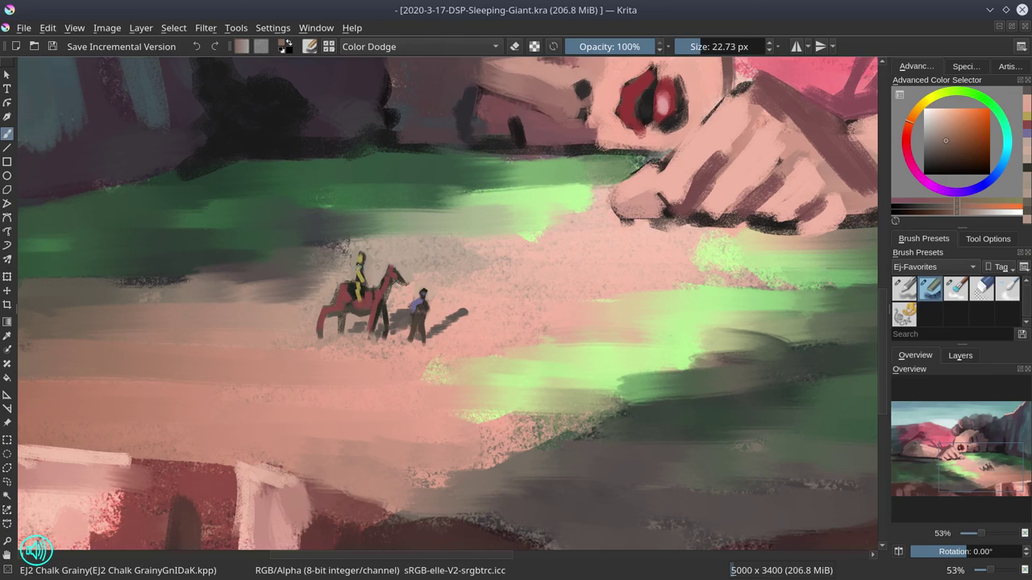
{"action": "key", "text": "bracketright"}
{"action": "mouse_move", "coordinate": [360, 261]}
{"action": "left_mouse_down"}
{"action": "mouse_move", "coordinate": [368, 282]}
{"action": "mouse_move", "coordinate": [344, 291]}
{"action": "mouse_move", "coordinate": [322, 324]}
{"action": "left_mouse_up"}
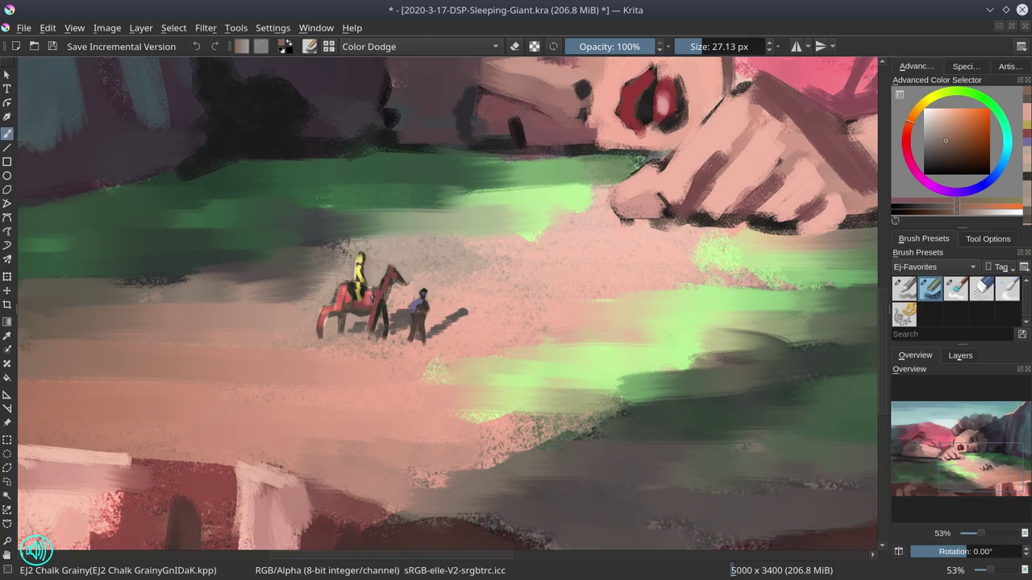
{"action": "left_click_drag", "start_coordinate": [377, 294], "coordinate": [376, 326]}
{"action": "mouse_move", "coordinate": [390, 271]}
{"action": "left_mouse_down"}
{"action": "mouse_move", "coordinate": [384, 297]}
{"action": "mouse_move", "coordinate": [395, 267]}
{"action": "left_mouse_up"}
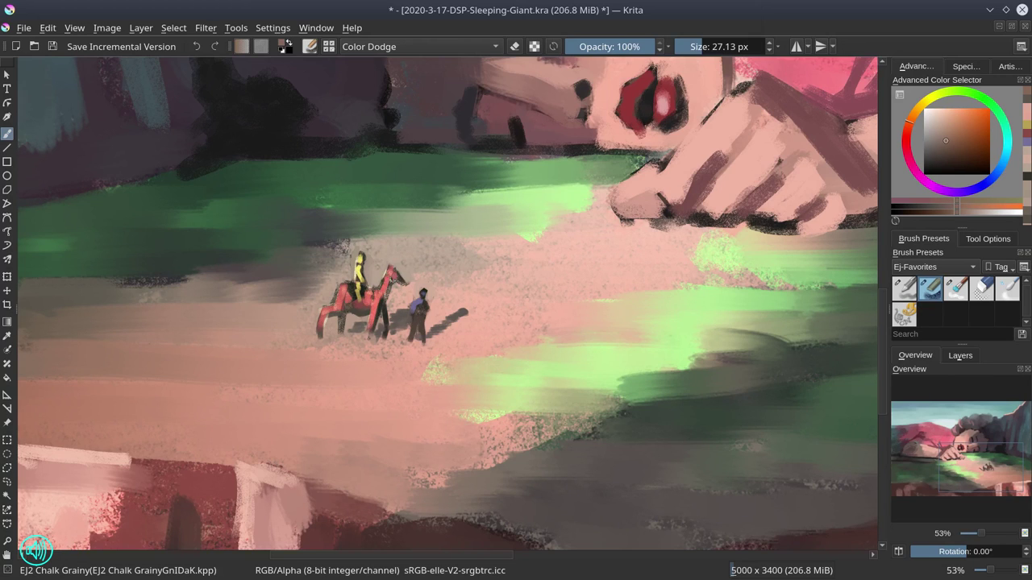
{"action": "mouse_move", "coordinate": [413, 308]}
{"action": "left_mouse_down"}
{"action": "mouse_move", "coordinate": [421, 298]}
{"action": "mouse_move", "coordinate": [416, 330]}
{"action": "left_mouse_up"}
{"action": "left_click_drag", "start_coordinate": [419, 294], "coordinate": [413, 346]}
{"action": "left_click", "coordinate": [440, 309], "text": "ctrl"}
{"action": "left_click_drag", "start_coordinate": [434, 247], "coordinate": [424, 386]}
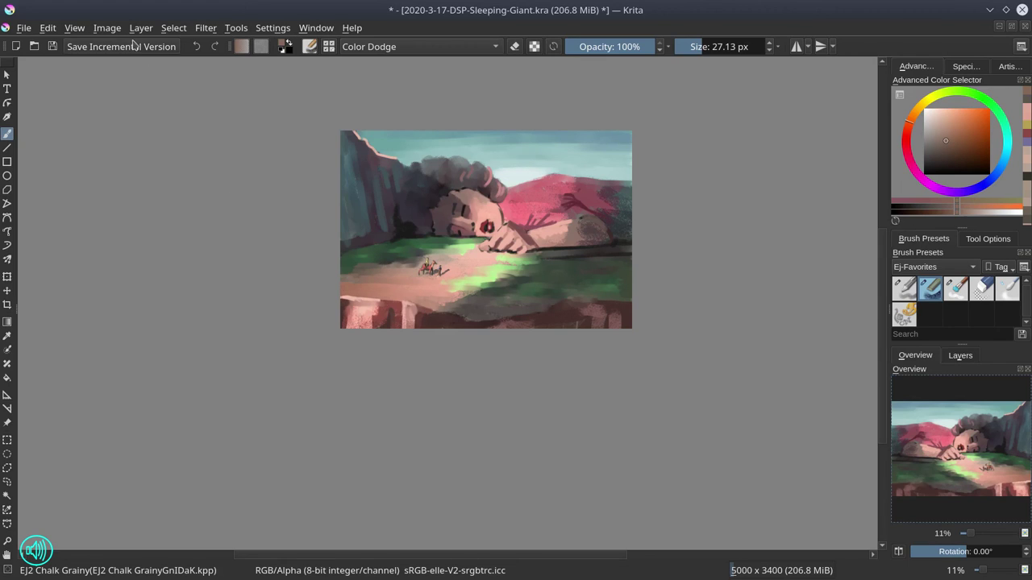
- Save an incremental version of 2020-3-17-DSP-Sleeping-Giant.kra and mirror the view to check it
{"action": "left_click", "coordinate": [57, 49]}
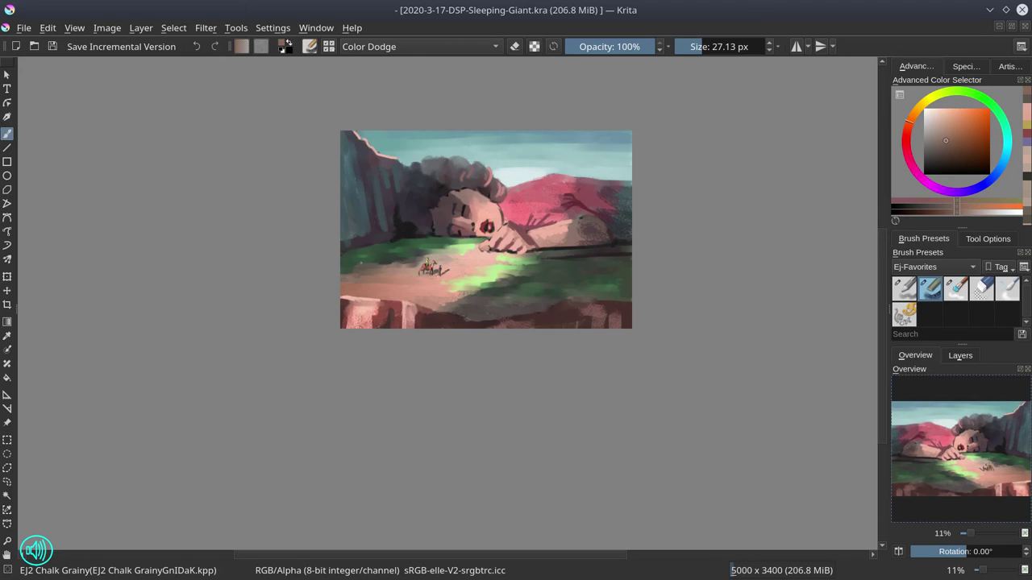
{"action": "left_click", "coordinate": [899, 553]}
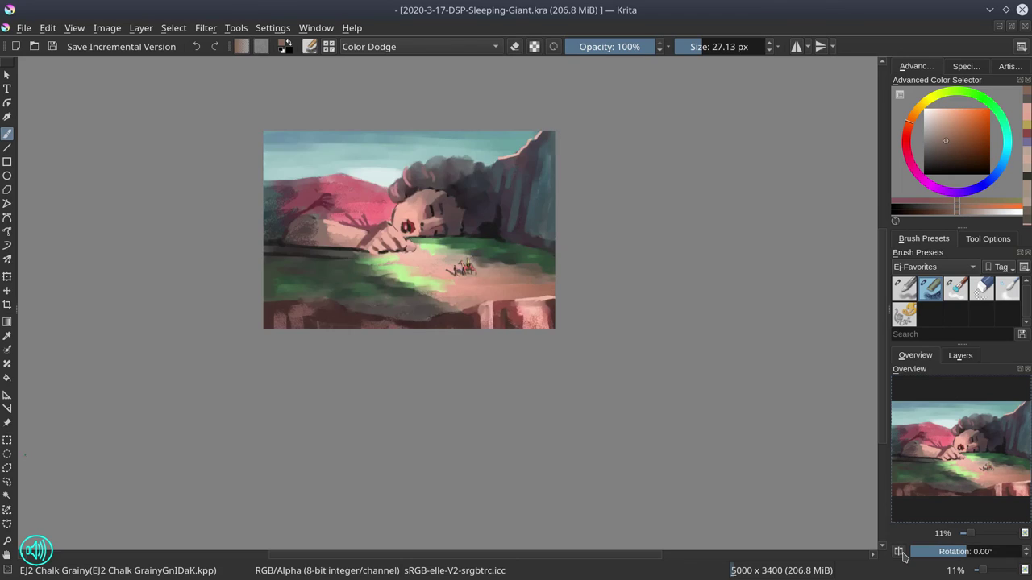